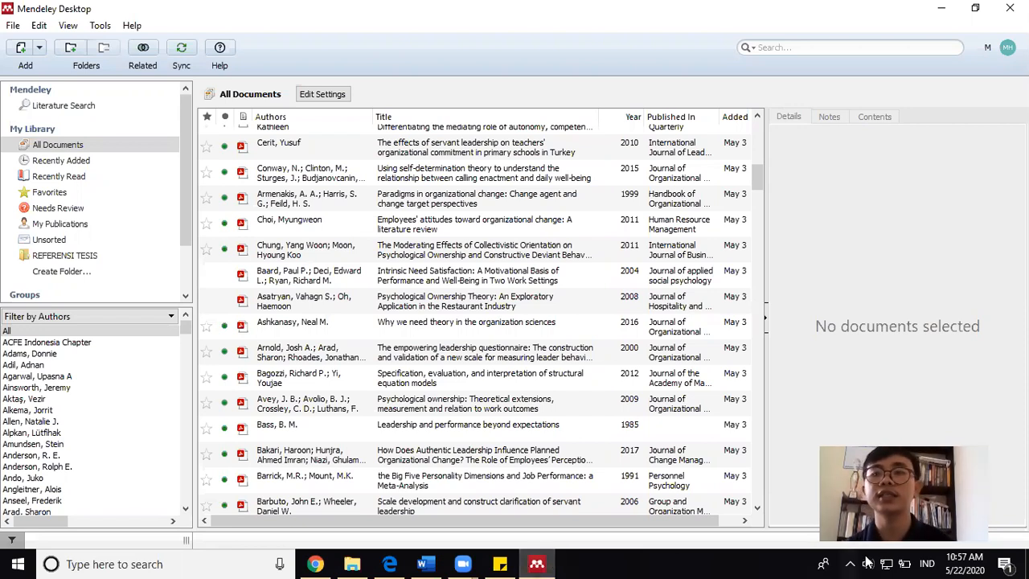
Switch to the Sticky Notes outline and highlight the topic "Instal dan Sinkronisasi Mendeley ke Ms. Words".
left_click(938, 10)
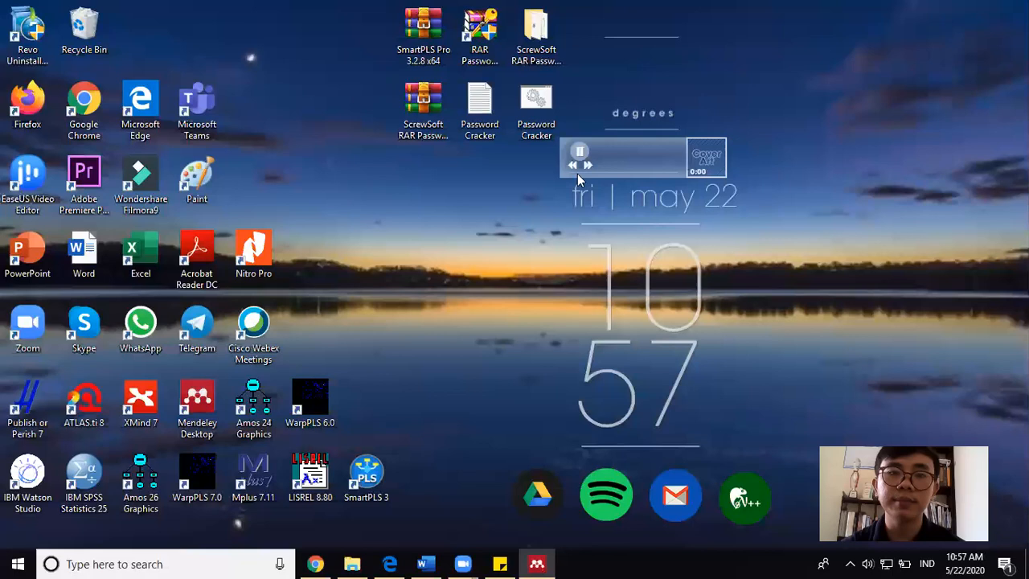
left_click(499, 563)
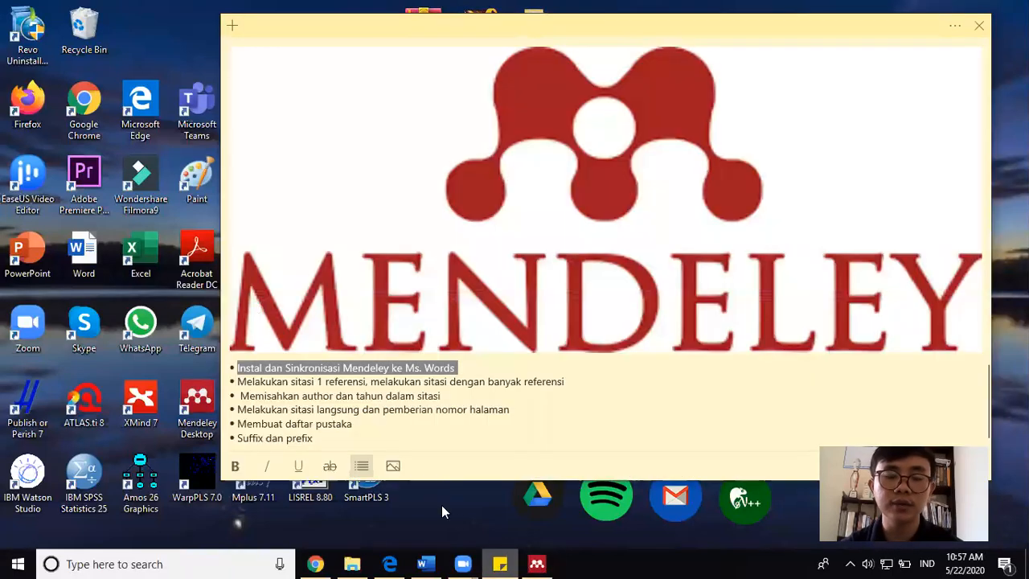
left_click(338, 410)
left_click_drag(238, 367, 468, 367)
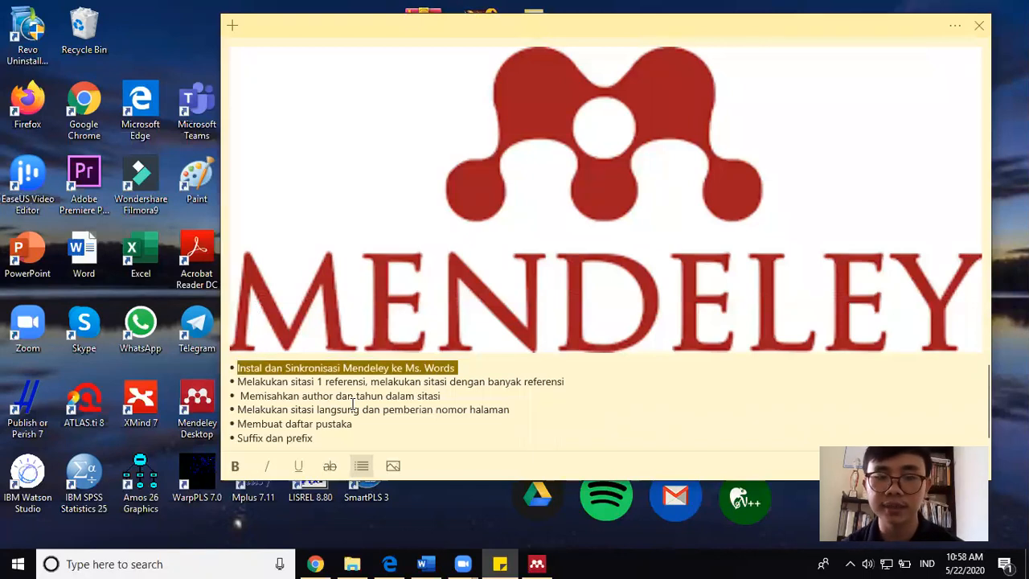
left_click(890, 4)
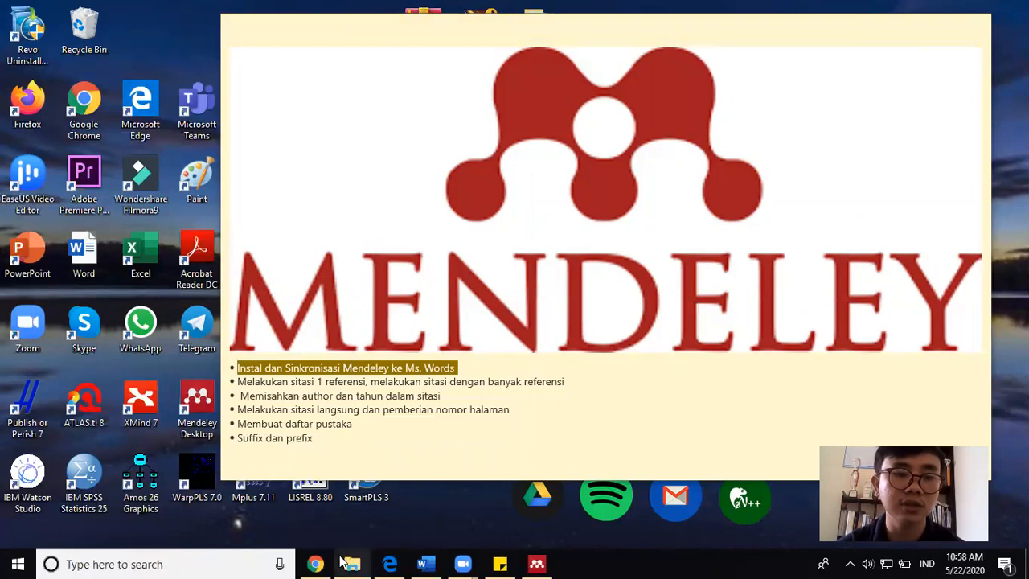
Switch to Chrome, open the Download Mendeley Desktop for Windows page from the search results, and dismiss the translation prompt.
mouse_move(331, 563)
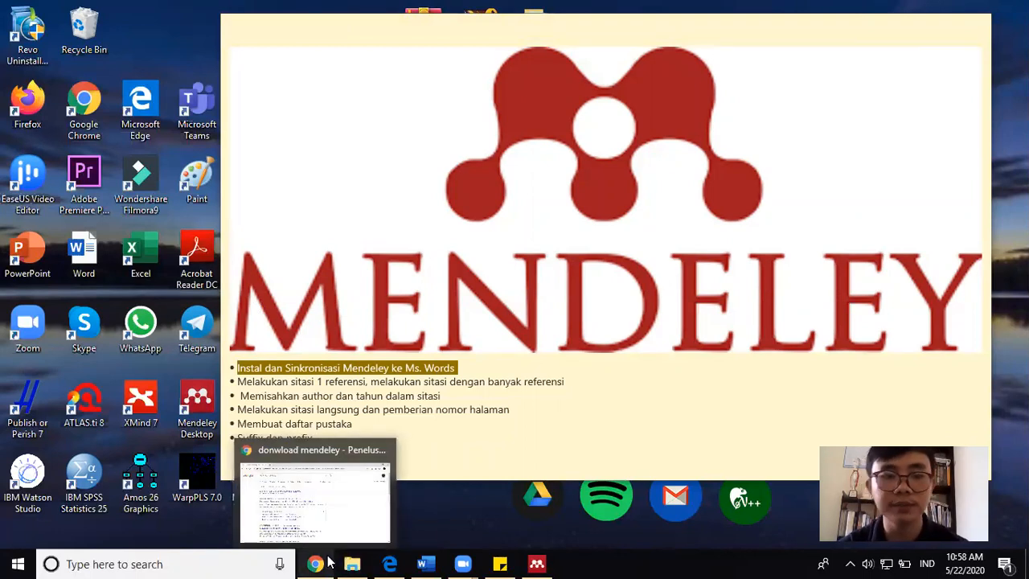
left_click(315, 563)
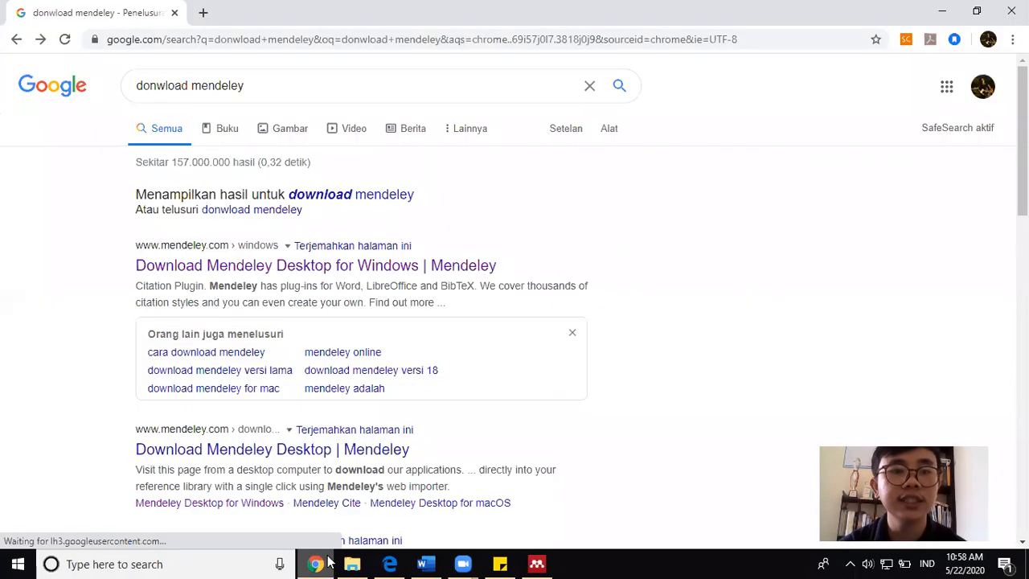
left_click_drag(244, 86, 81, 69)
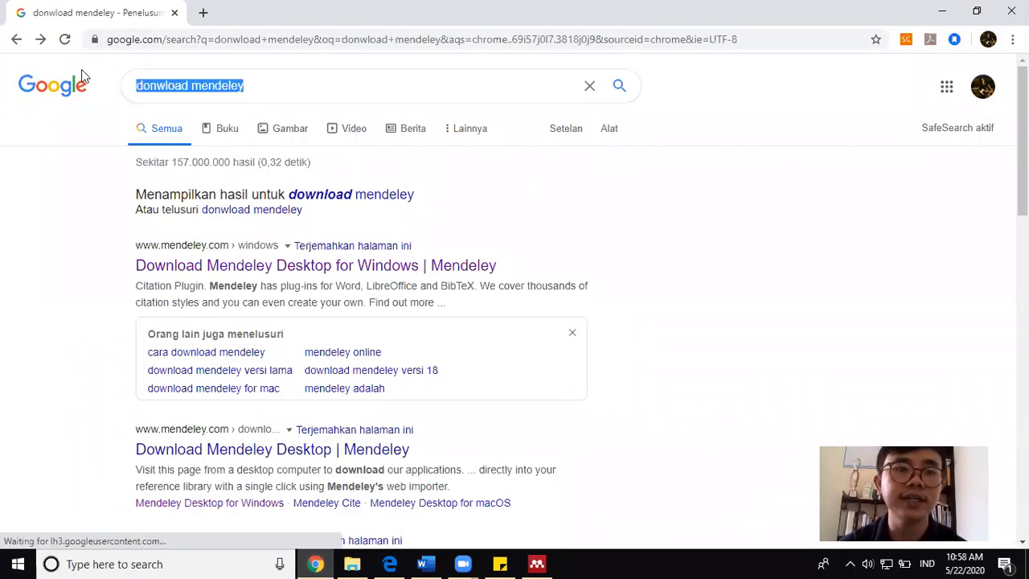
left_click(747, 215)
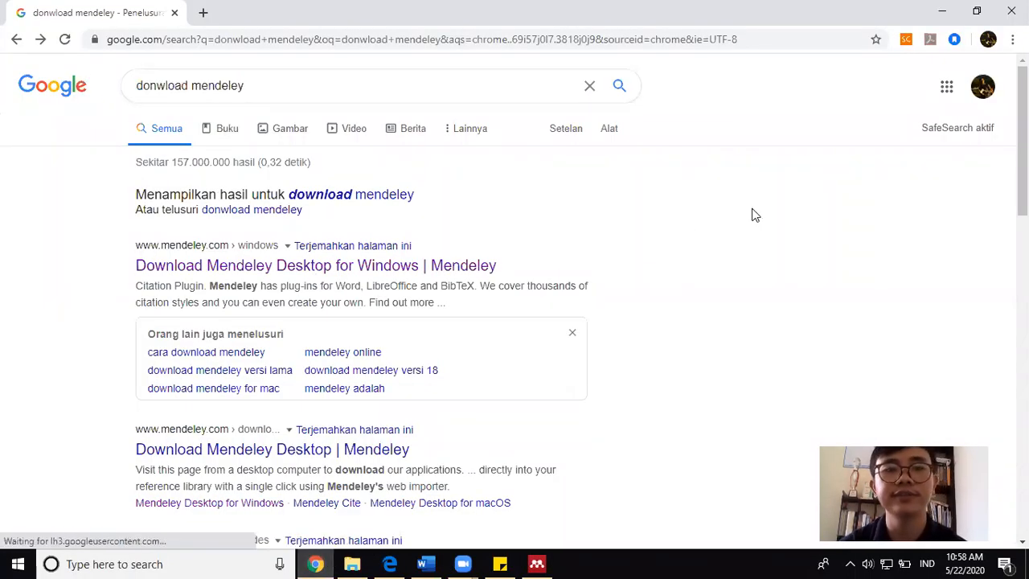
left_click(267, 276)
left_click(281, 277)
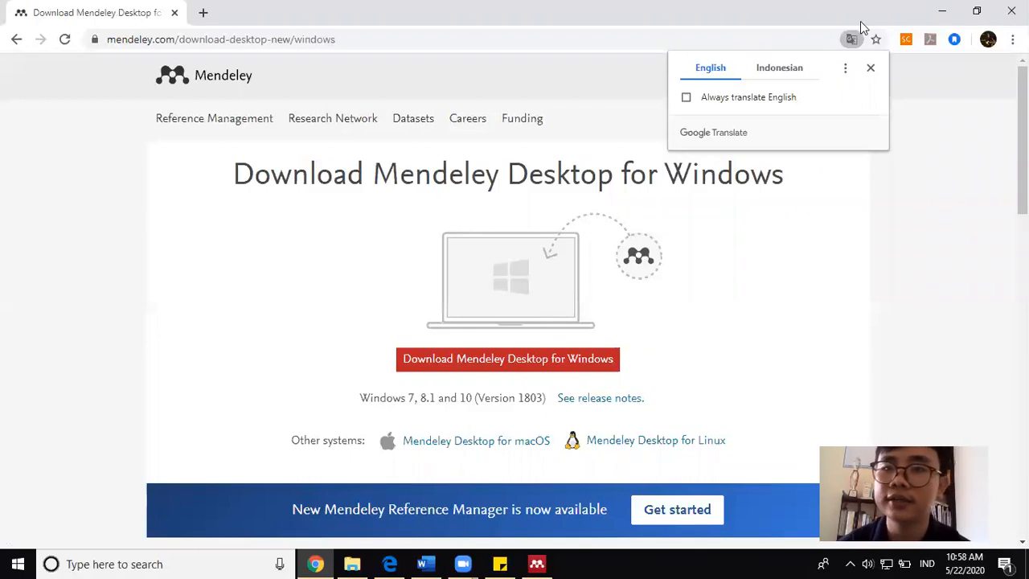
left_click(871, 69)
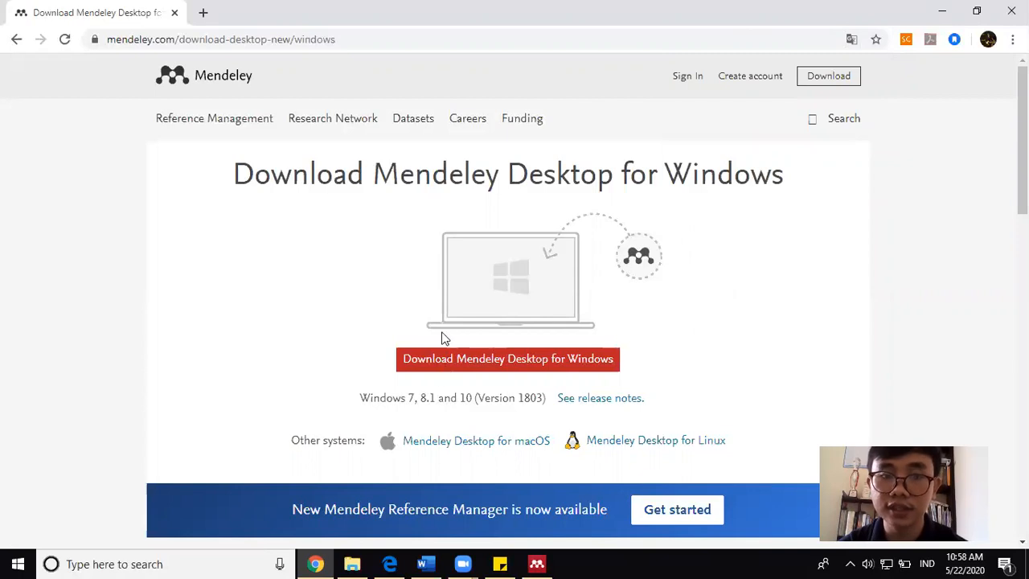
Switch to Mendeley Desktop and show all documents in the library.
left_click(940, 8)
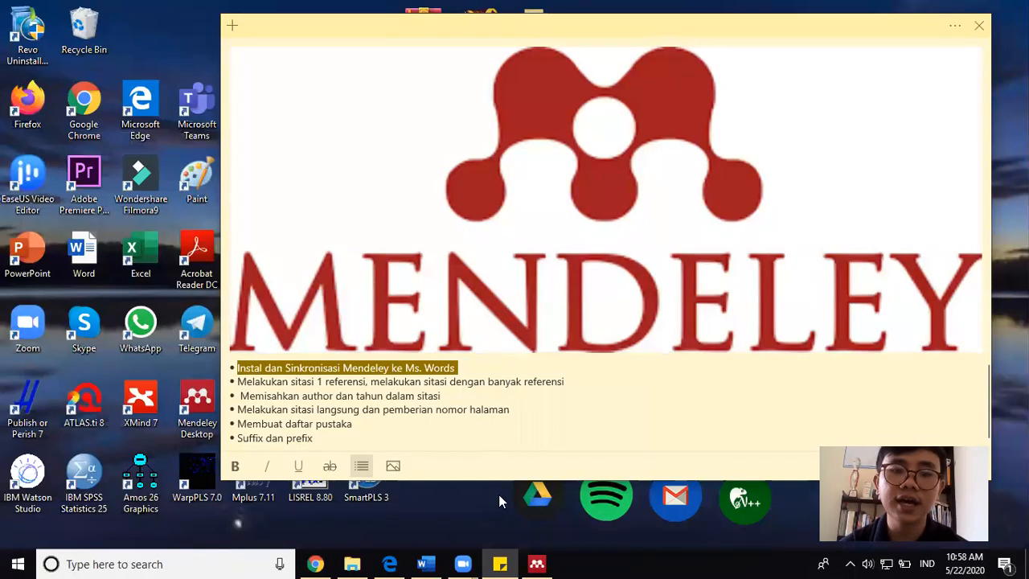
left_click(536, 563)
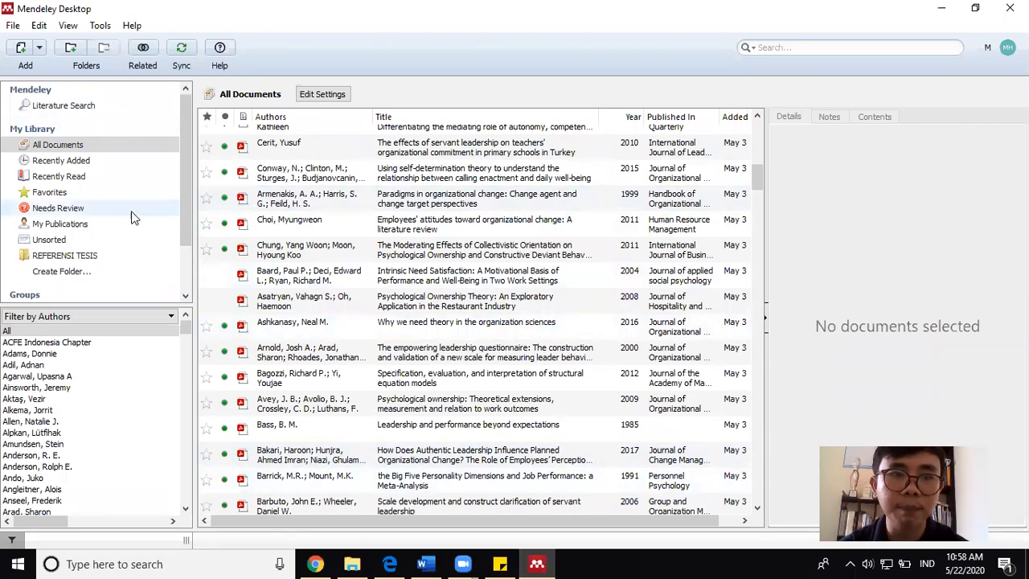
left_click(89, 147)
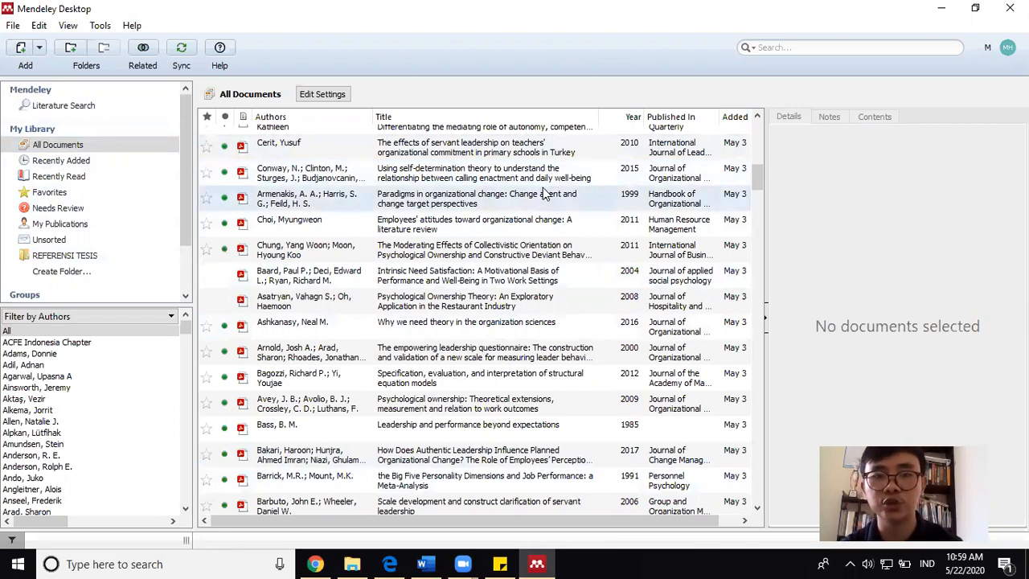
left_click(20, 50)
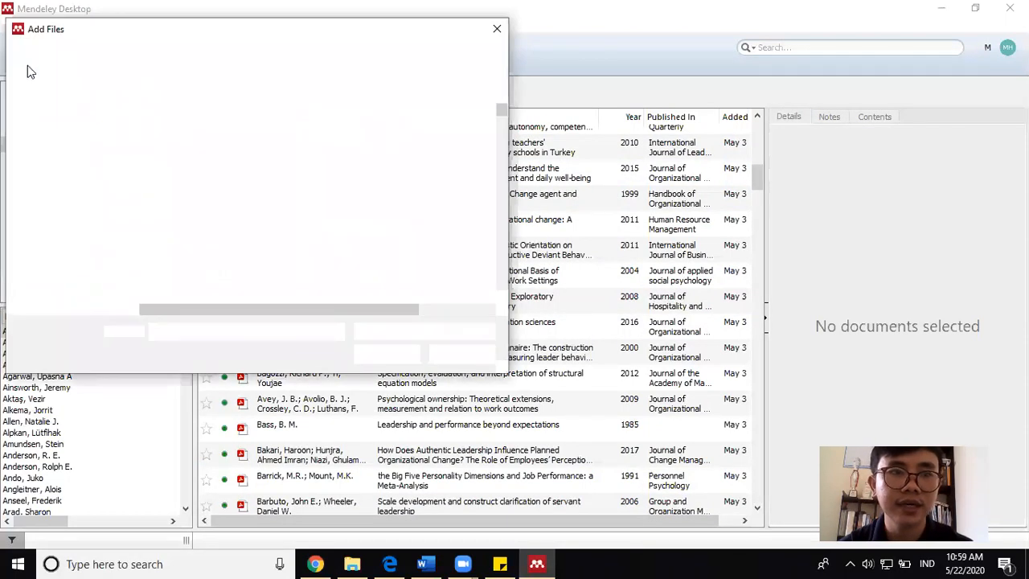
scroll(68, 217, "down", 1)
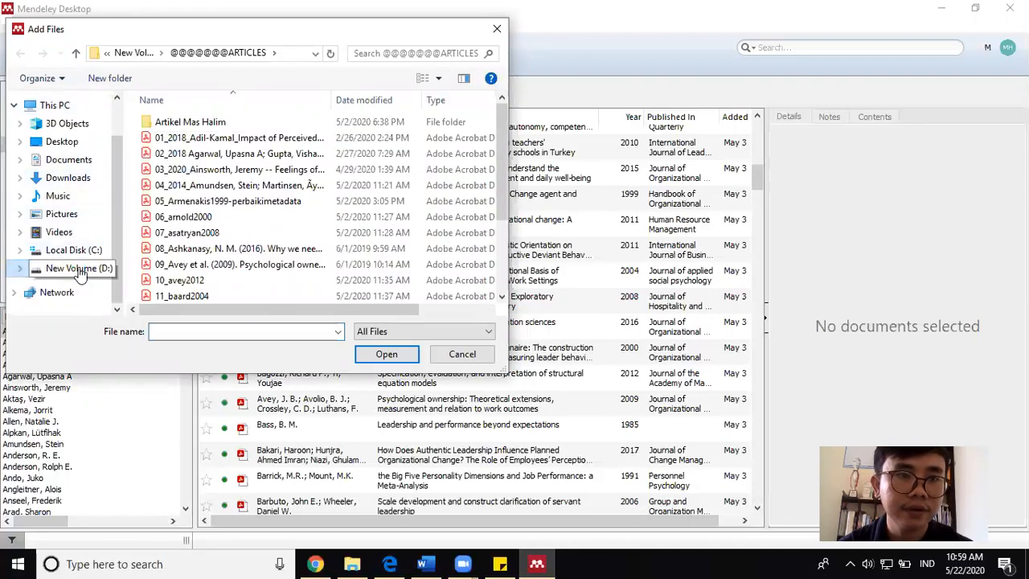
left_click(77, 268)
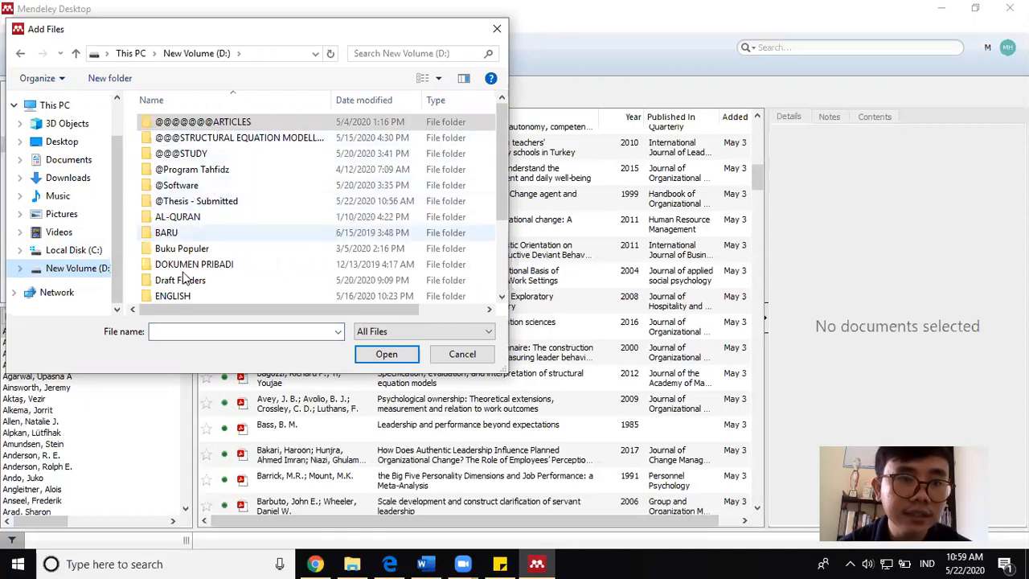
left_click(184, 295)
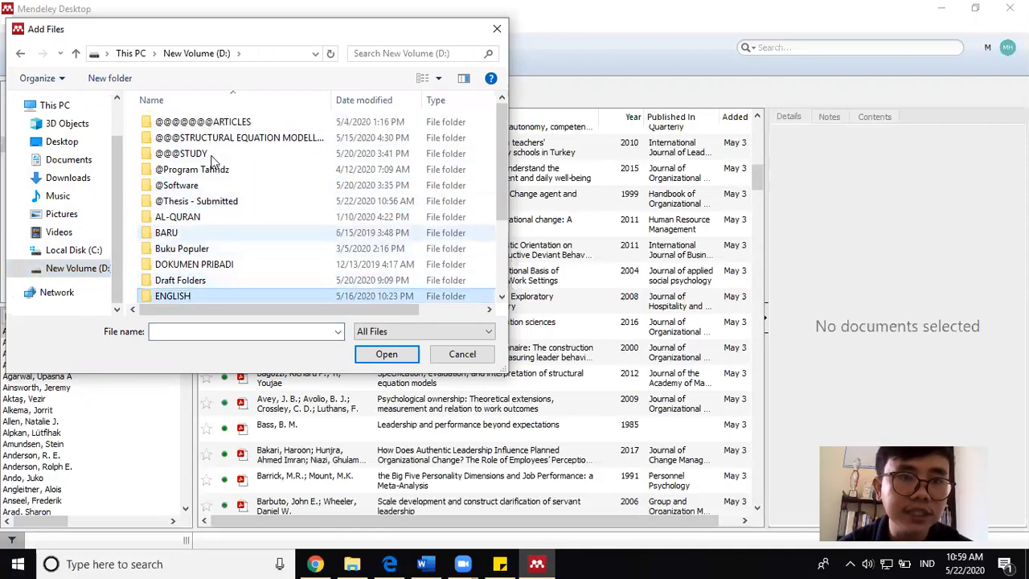
left_click(210, 126)
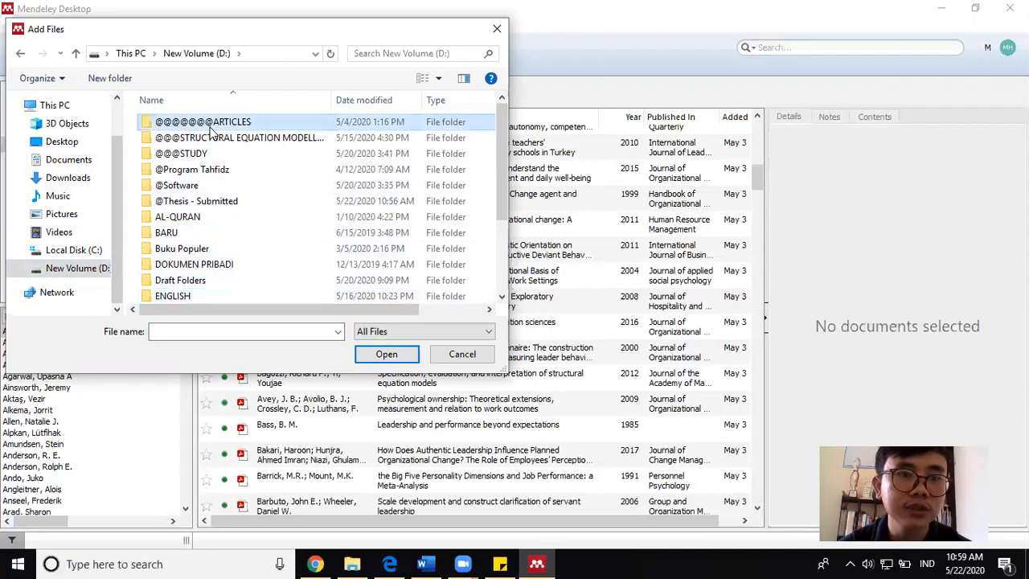
double_click(211, 126)
Select the article PDFs in the ARTICLES folder, then cancel adding them.
scroll(211, 133, "down", 1)
scroll(183, 149, "up", 1)
left_click_drag(149, 140, 275, 202)
left_click_drag(127, 135, 455, 356)
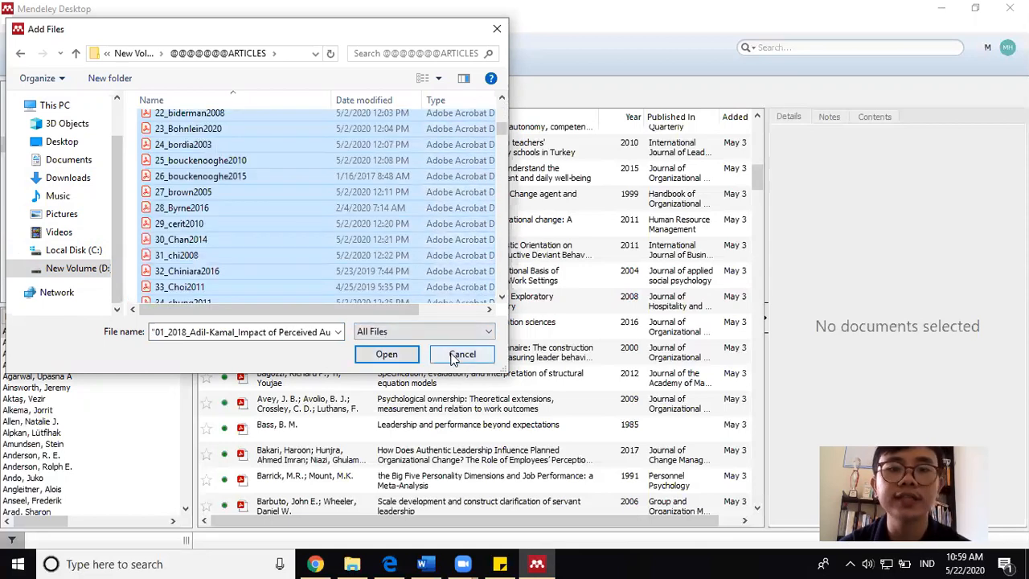
left_click(460, 355)
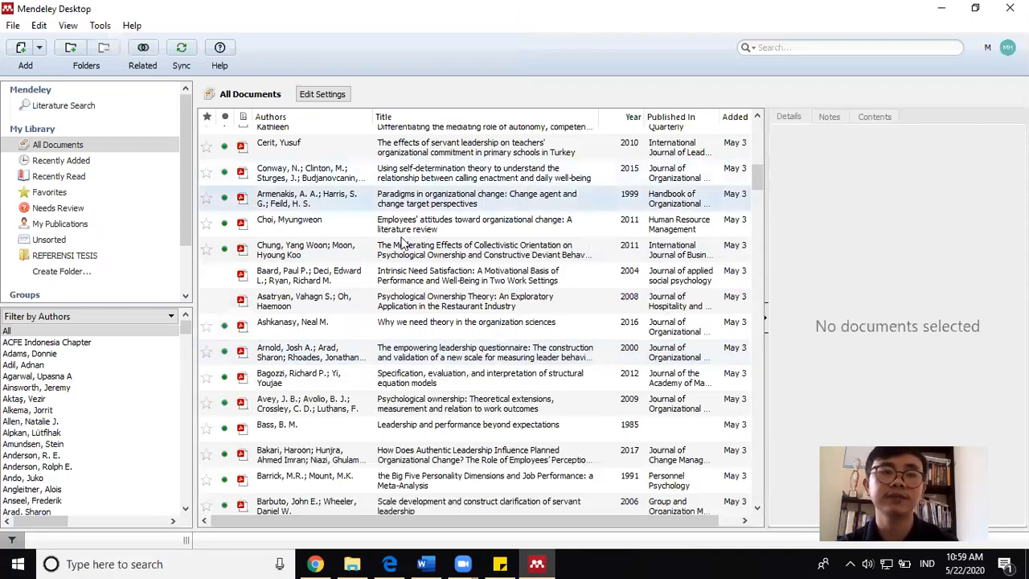
Select the document "Four ways five factors are basic" and look through the available document types in its details.
scroll(422, 224, "up", 5)
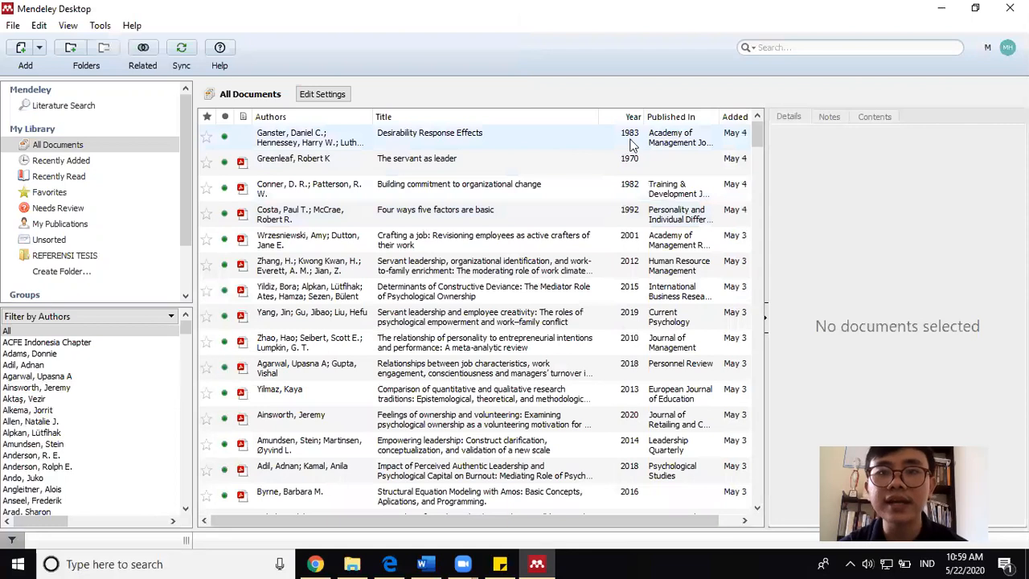
left_click(428, 213)
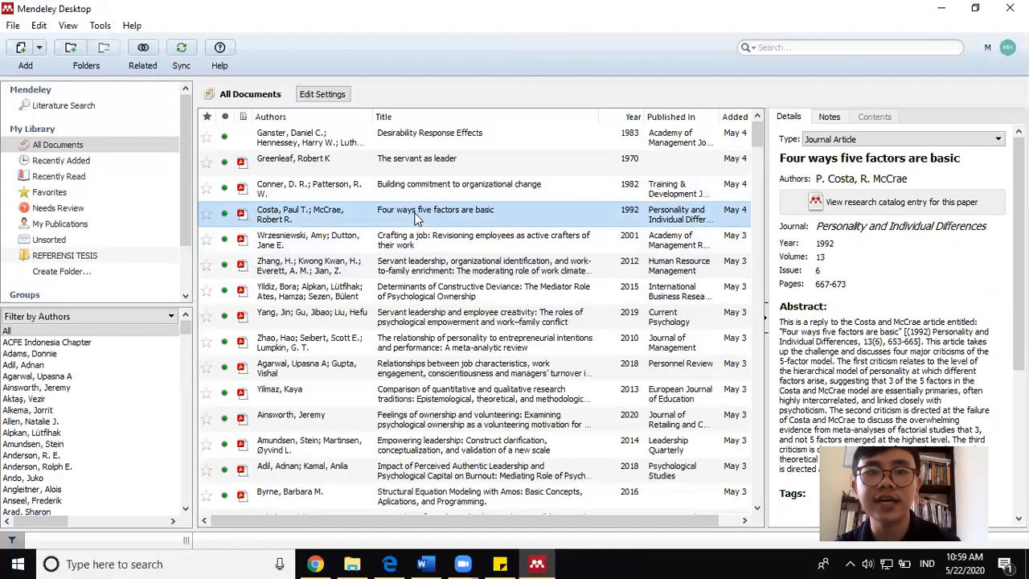
left_click(845, 141)
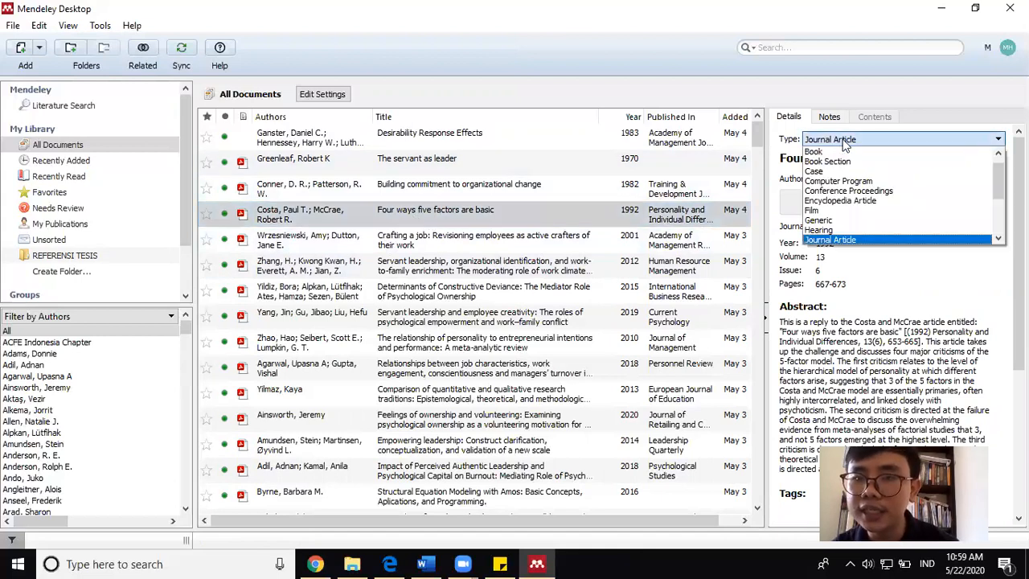
left_click(845, 142)
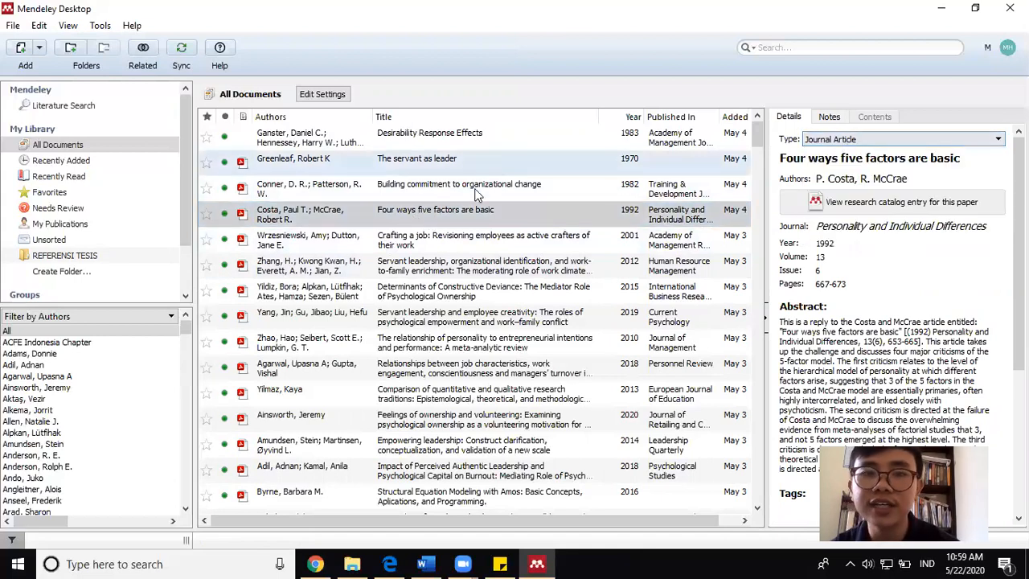
left_click(840, 142)
left_click(840, 143)
left_click(841, 141)
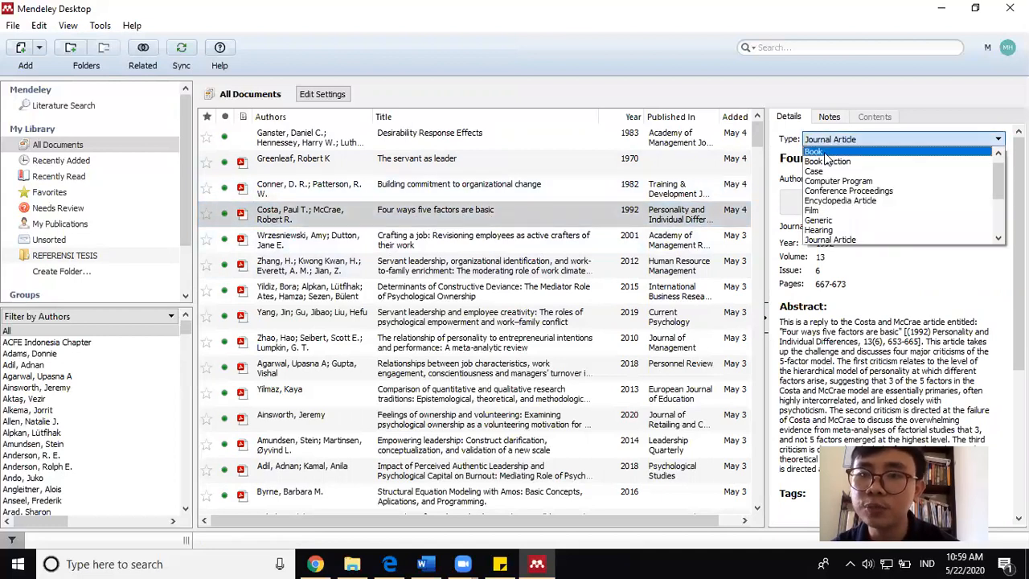
left_click(841, 143)
Examine how each author's last name and first names are entered in the selected article's details.
left_click(843, 176)
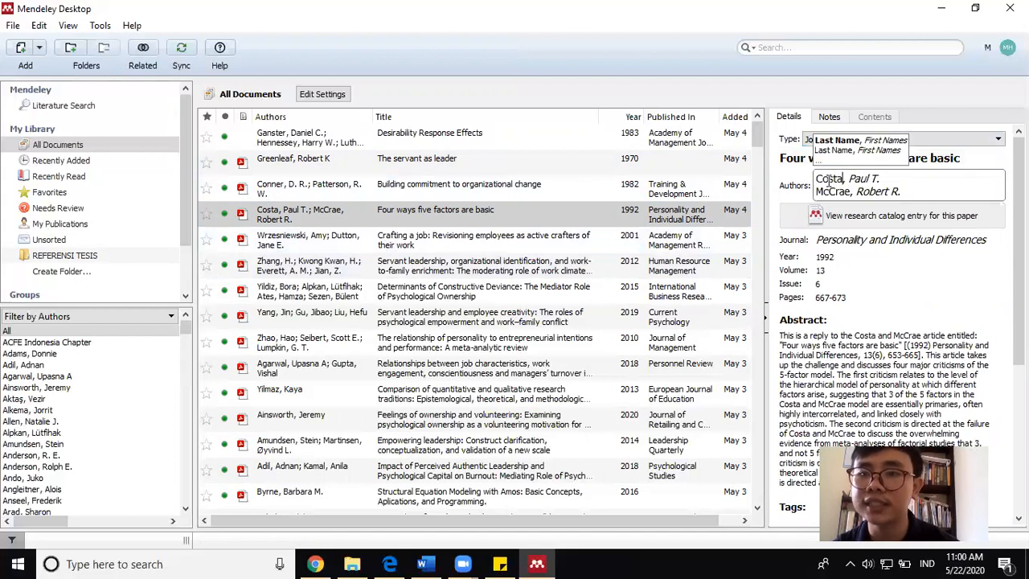
double_click(827, 178)
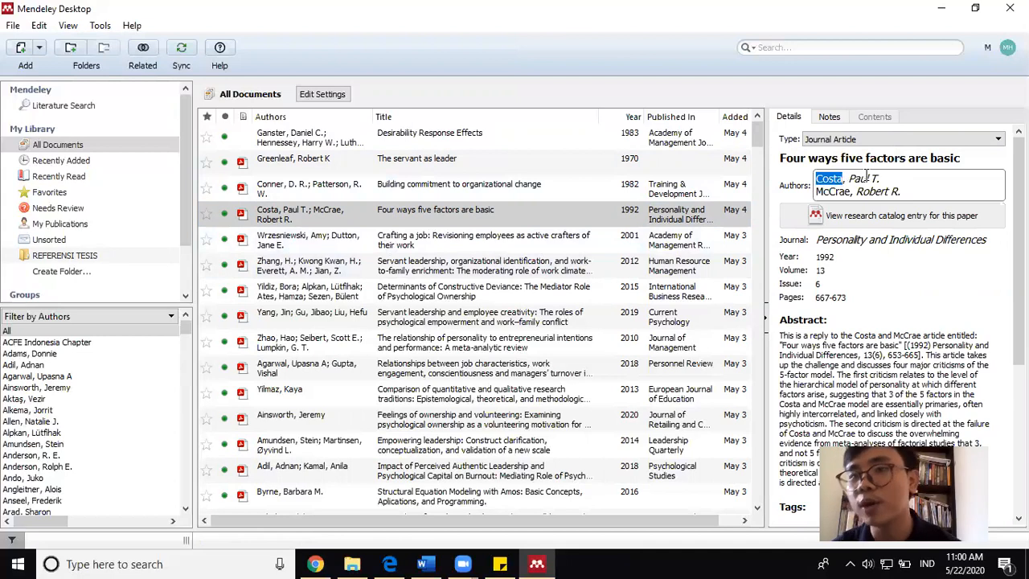
left_click(891, 180)
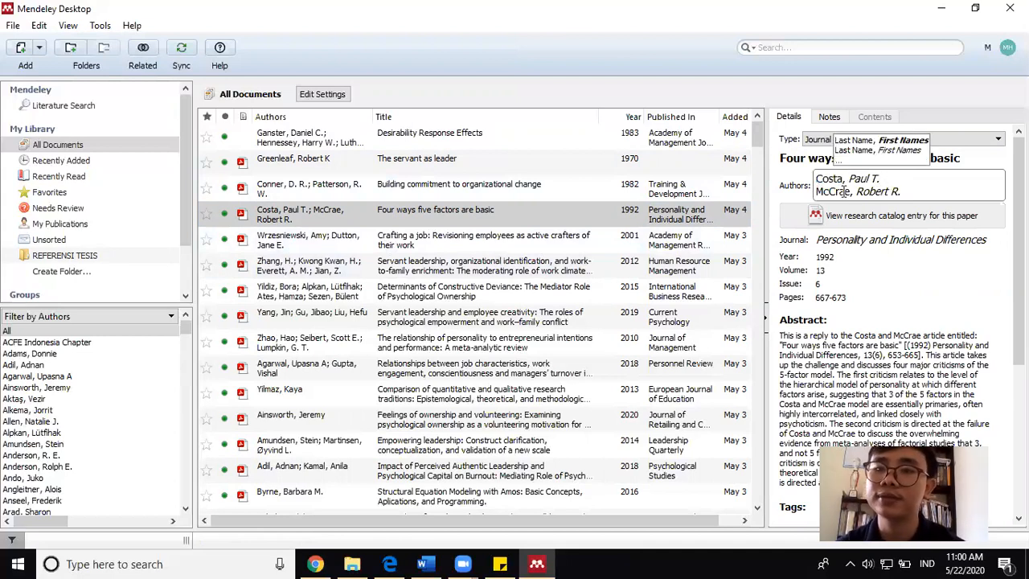
left_click_drag(818, 191, 845, 190)
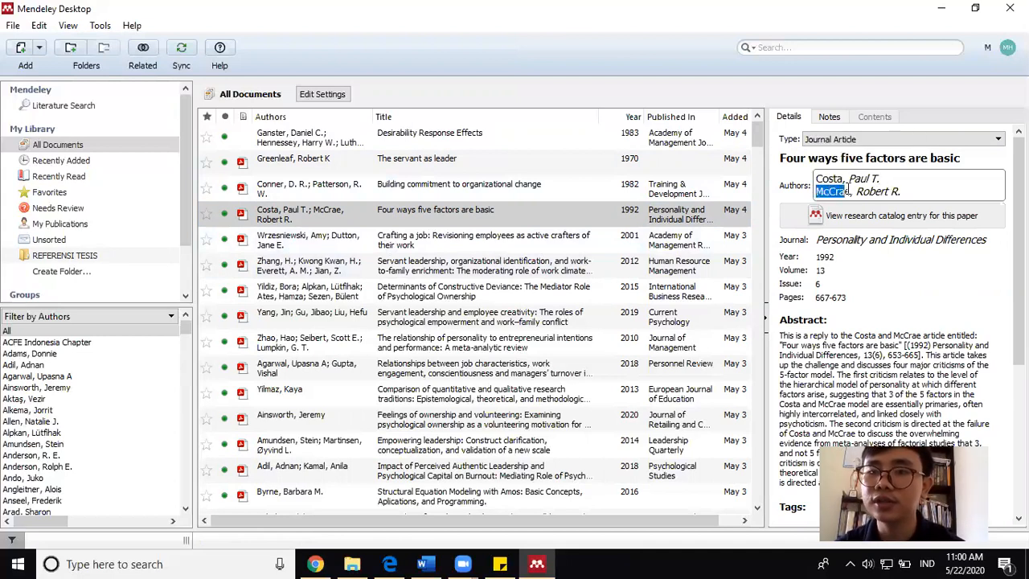
left_click(890, 179)
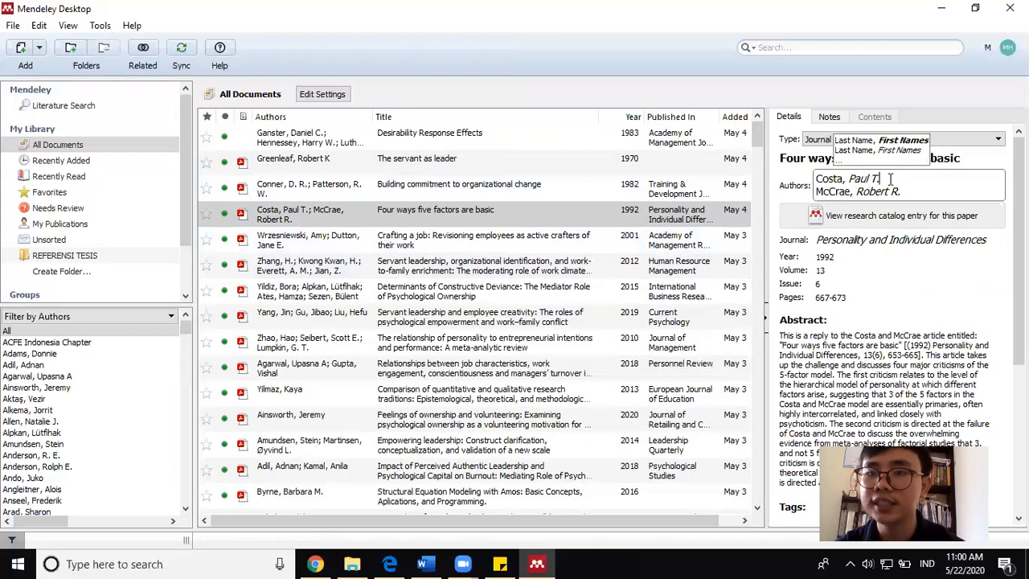
left_click(839, 193)
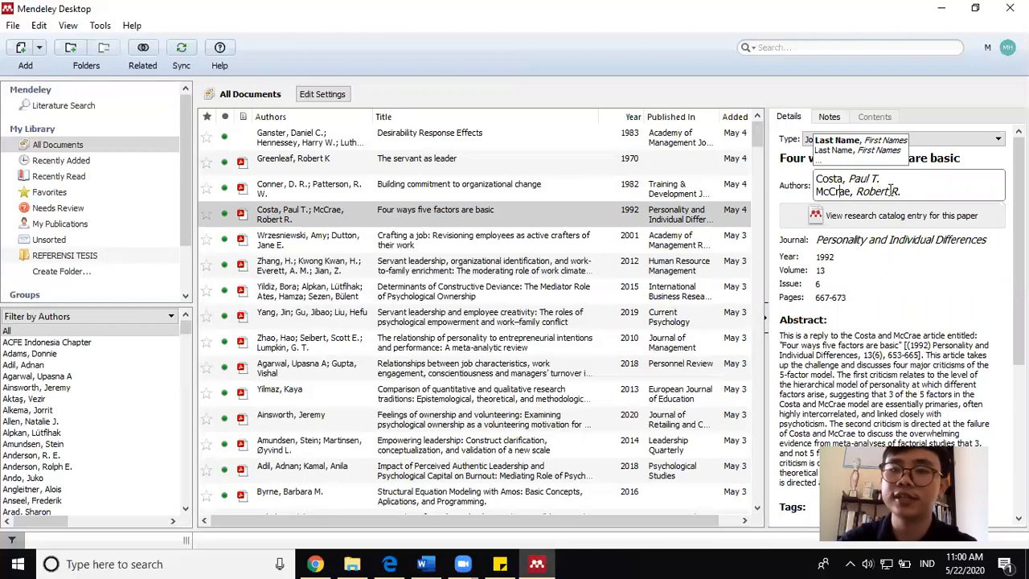
Examine the selected article's journal, year, volume and abstract fields.
left_click(843, 240)
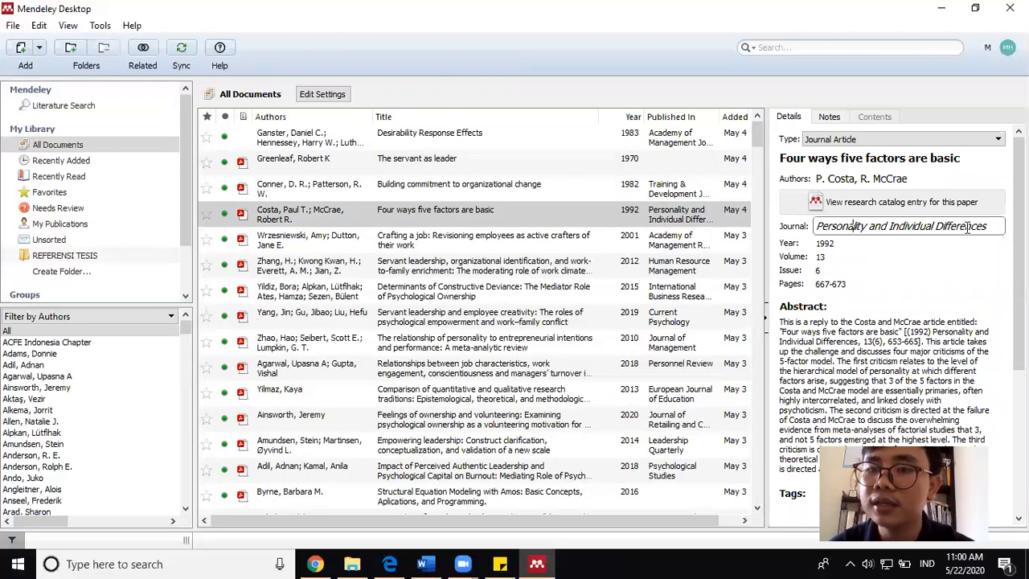
left_click_drag(985, 227, 812, 229)
left_click(833, 245)
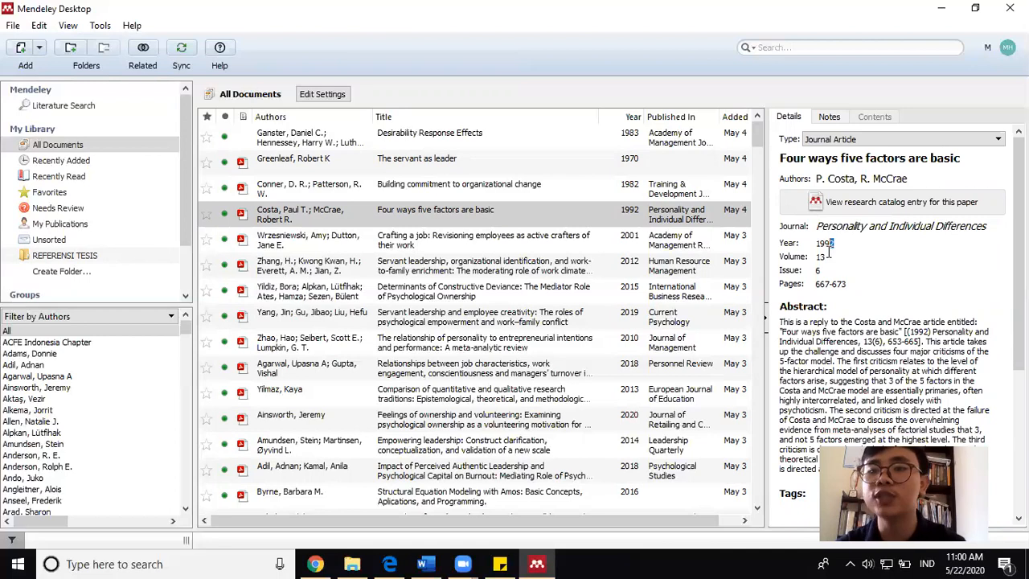
left_click(833, 257)
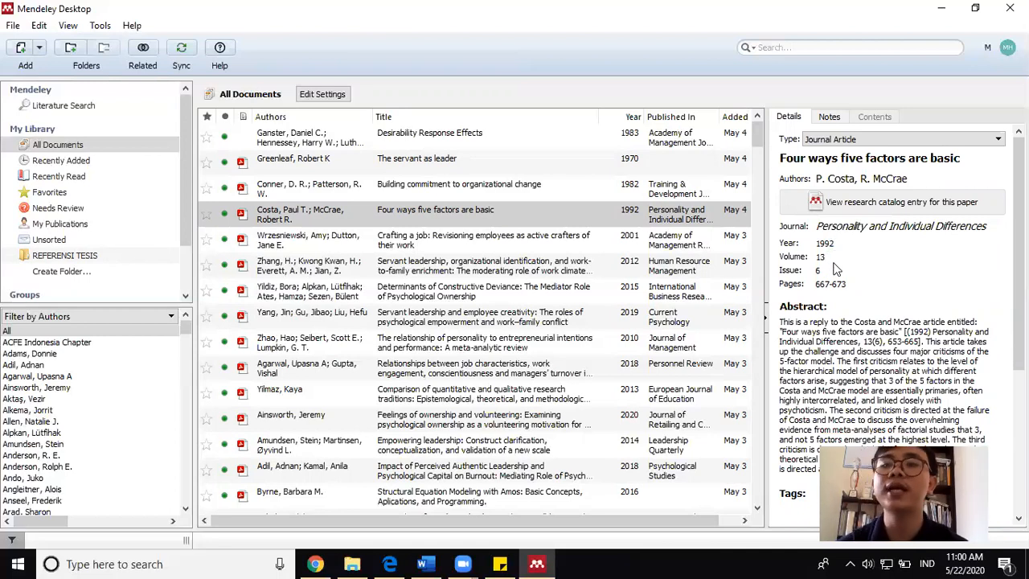
left_click(852, 340)
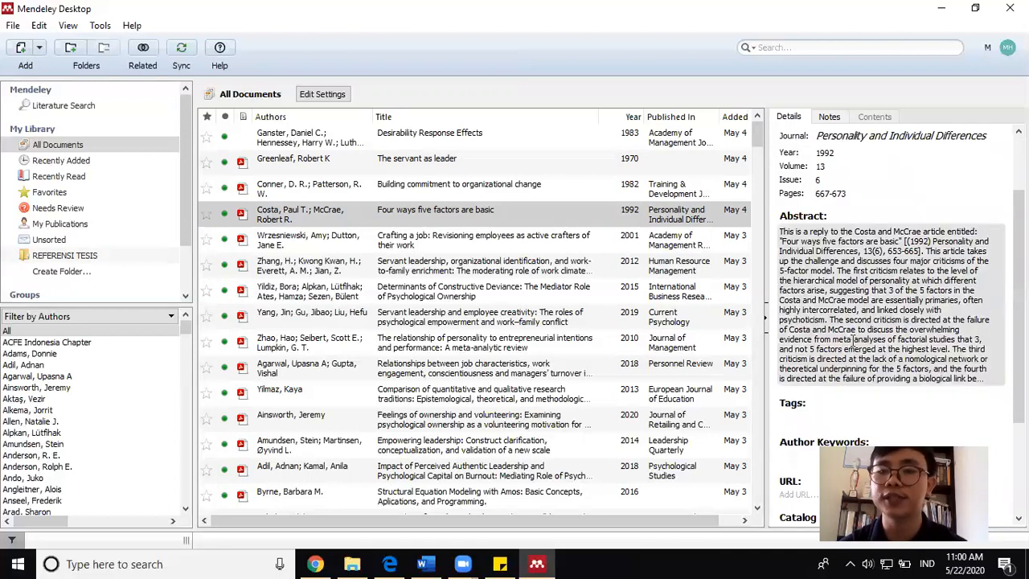
Examine the rest of the selected article's details, including the full abstract, author keywords and catalog IDs.
left_click(857, 331)
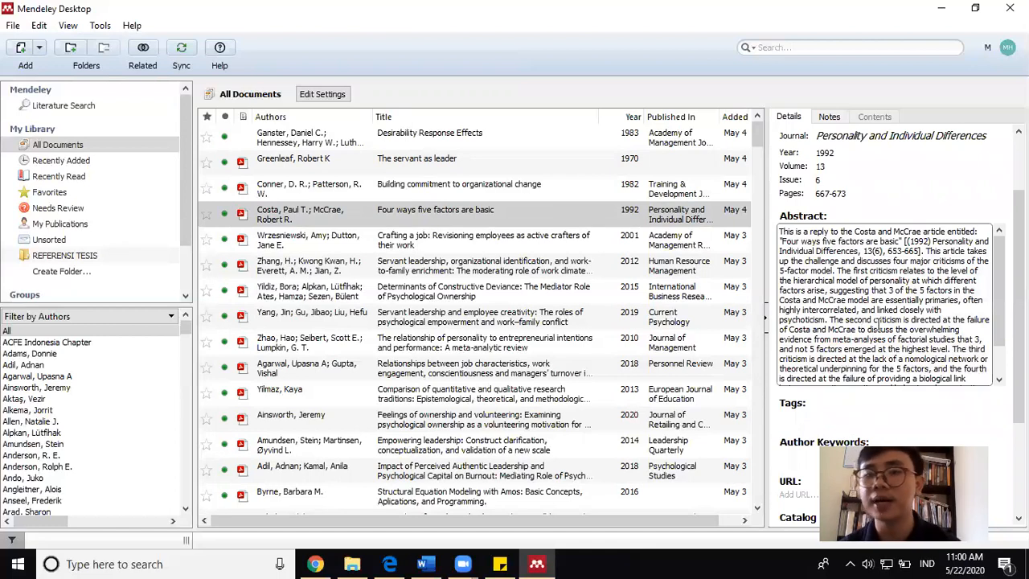
scroll(864, 345, "down", 5)
scroll(863, 401, "down", 1)
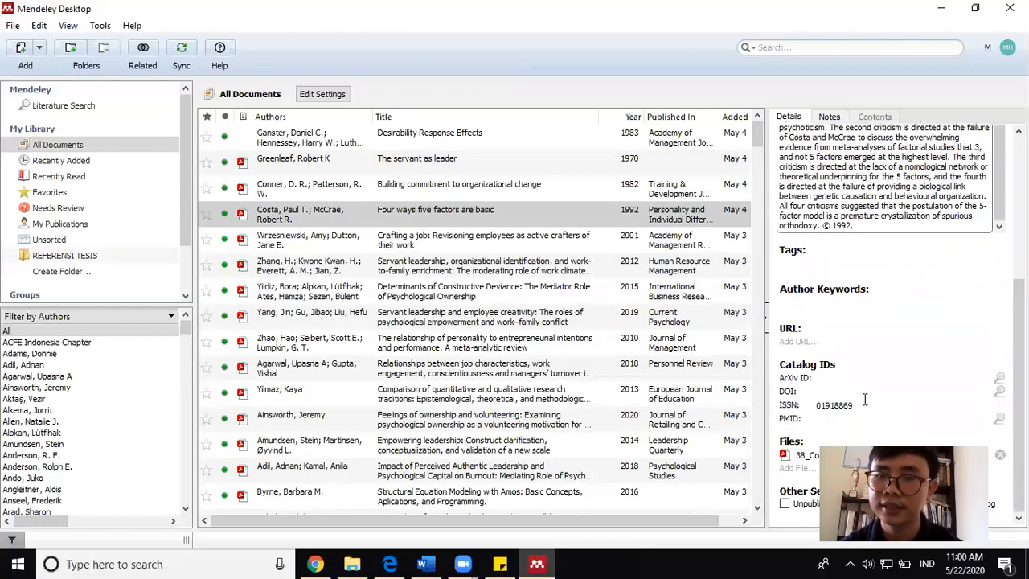
left_click(851, 302)
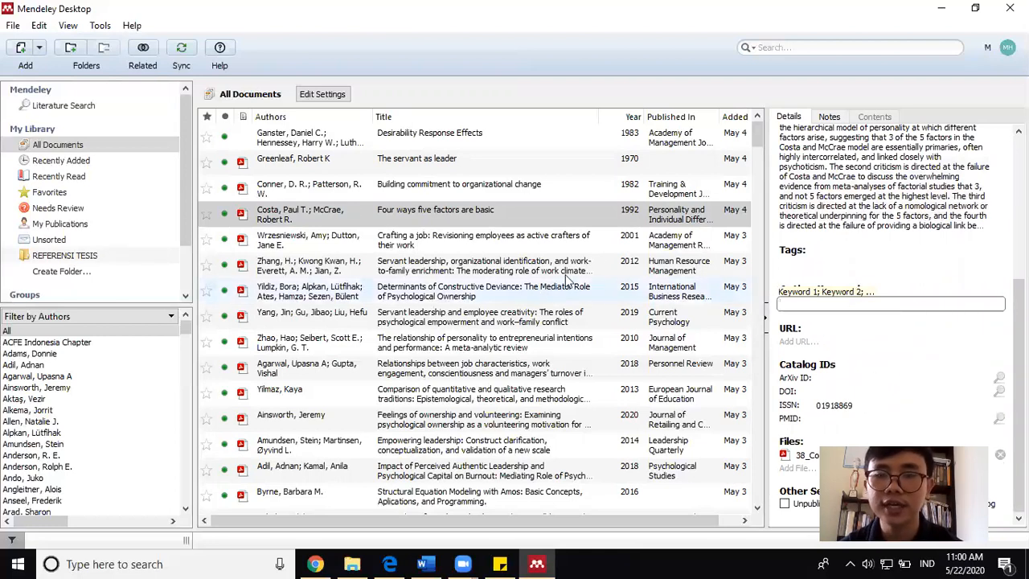
Compare the details of several library articles, ending with "Impact of Perceived Authentic Leadership and Psychological Capital on Burnout".
left_click(517, 238)
scroll(441, 371, "down", 1)
scroll(440, 371, "down", 3)
left_click(450, 334)
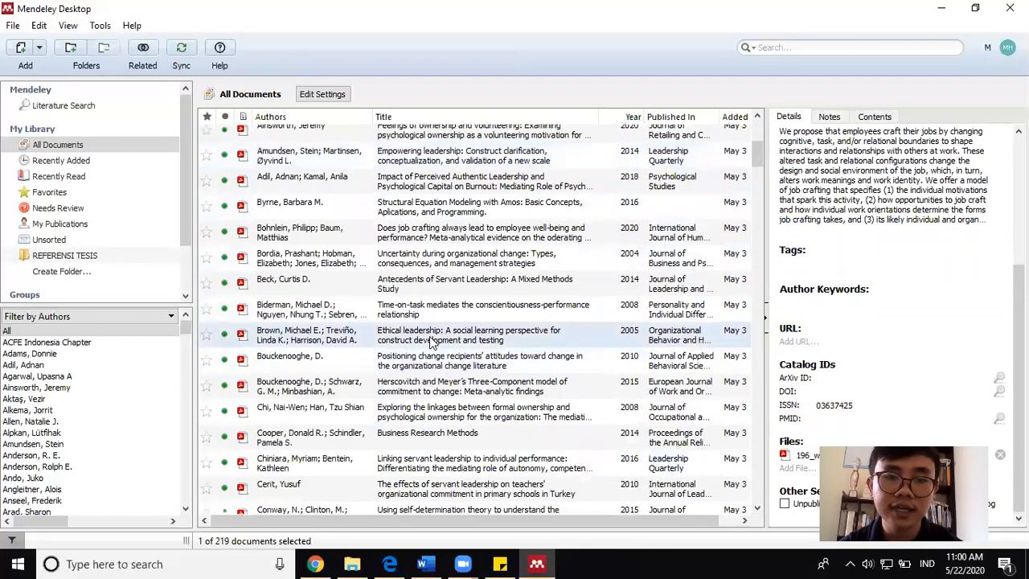
scroll(840, 299, "up", 3)
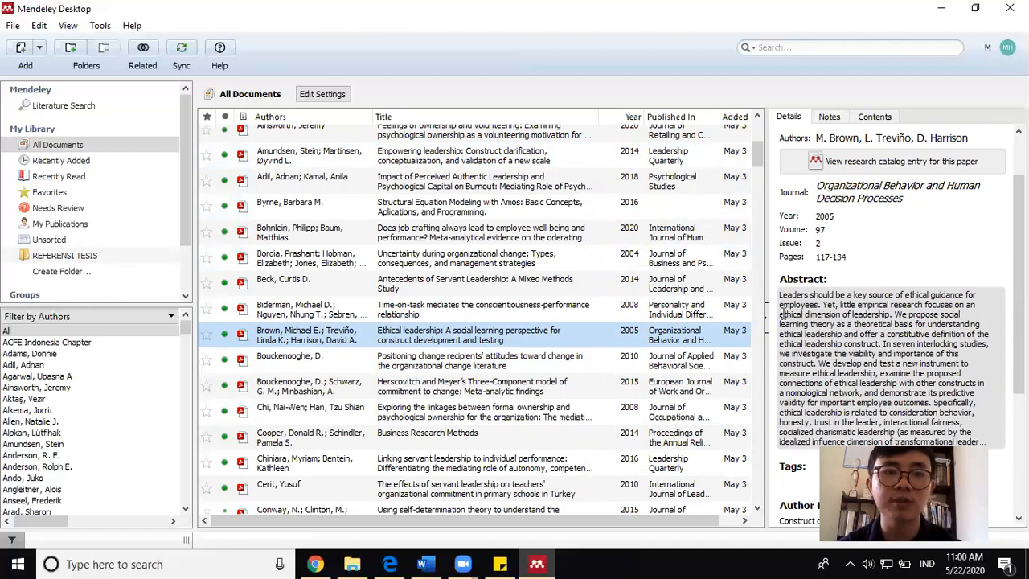
left_click(458, 308)
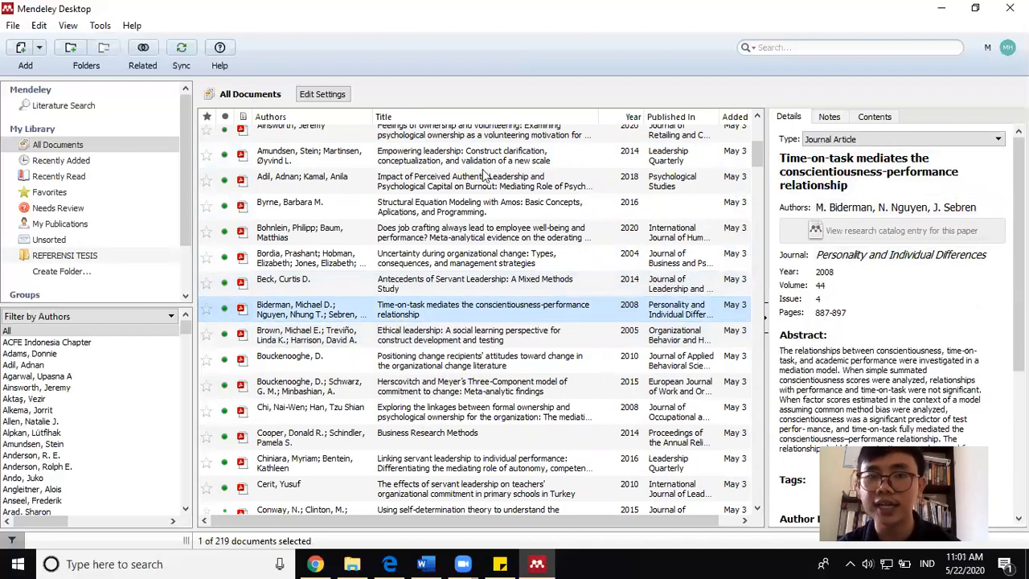
left_click(402, 182)
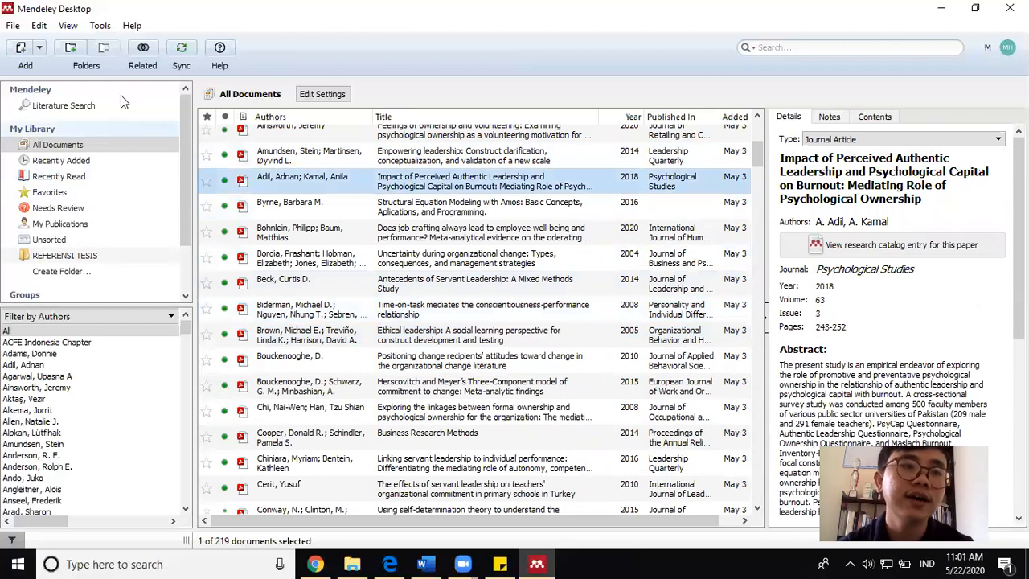
Check where the MS Word plugin is managed, then switch to the thesis draft in Word and show the Mendeley citation tools.
left_click(101, 28)
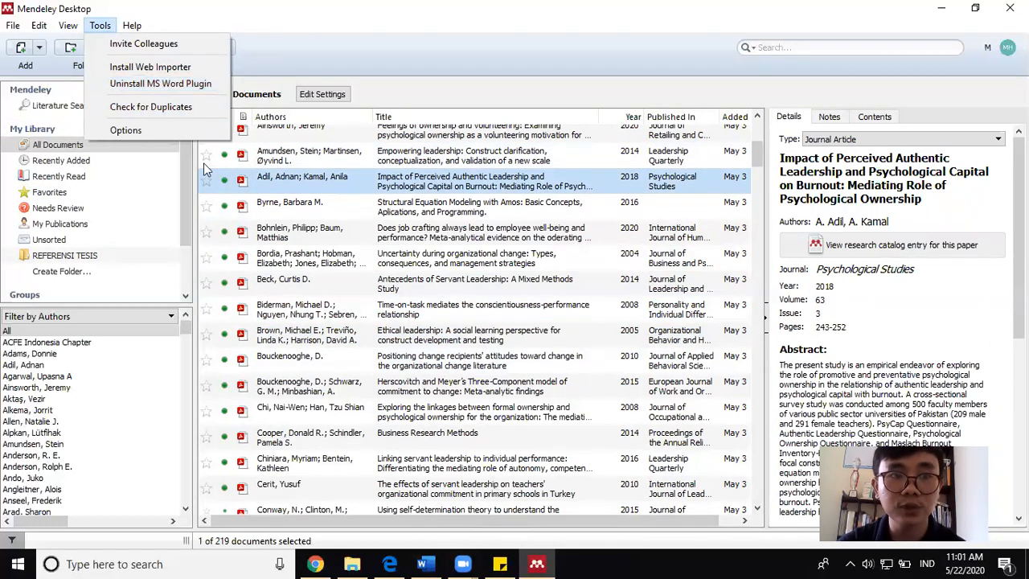
left_click(430, 563)
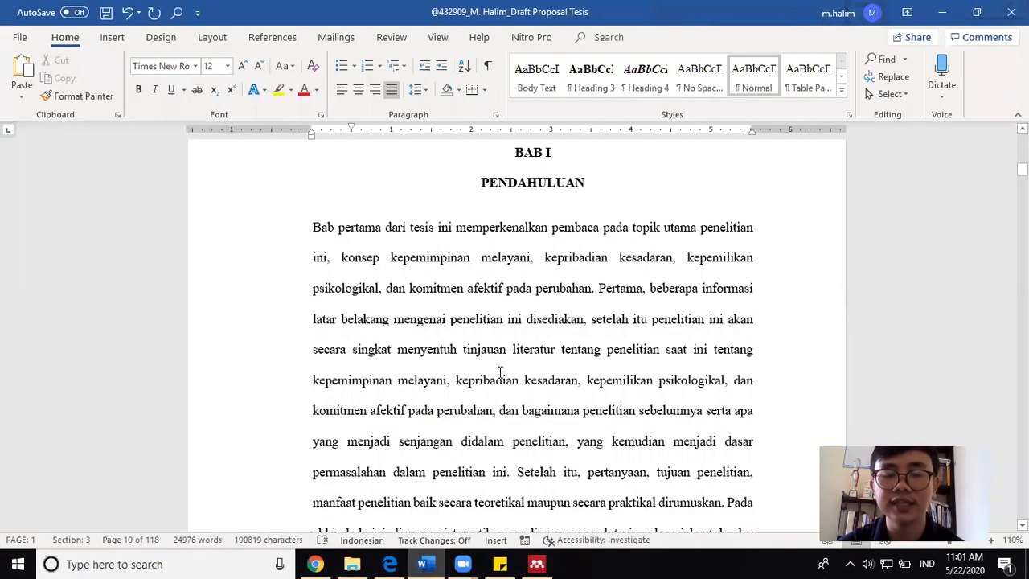
left_click(271, 38)
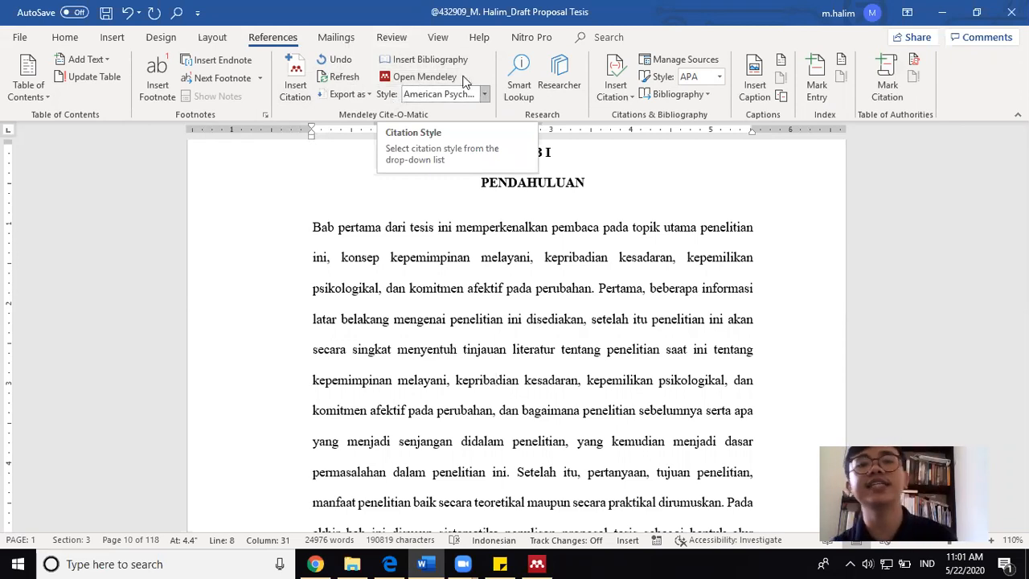
Look for more citation styles by searching for "turabian", select Turabian Style (author-date) and close the dialog without installing it.
left_click(484, 94)
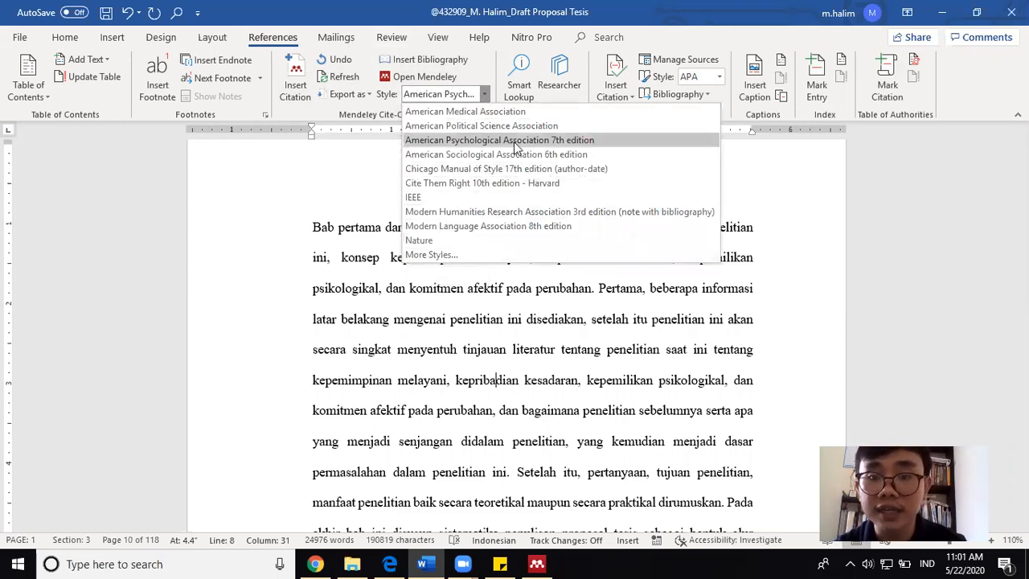
left_click(446, 251)
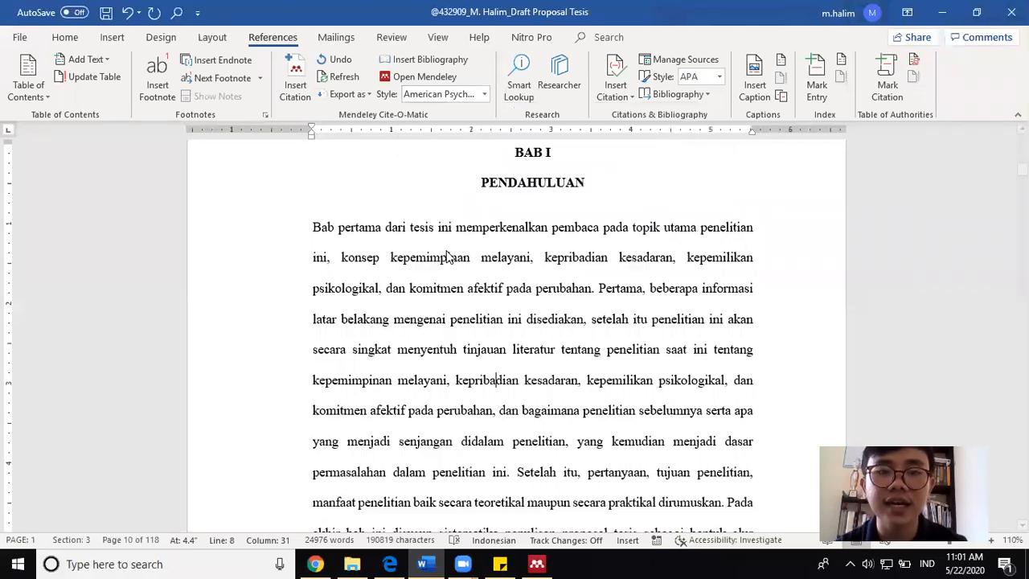
left_click(382, 126)
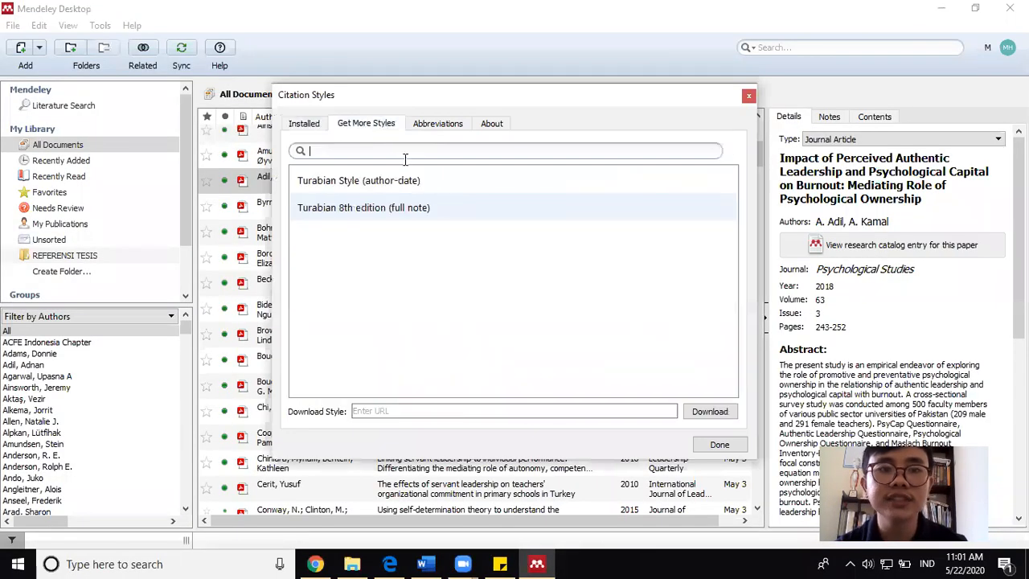
type("turabian")
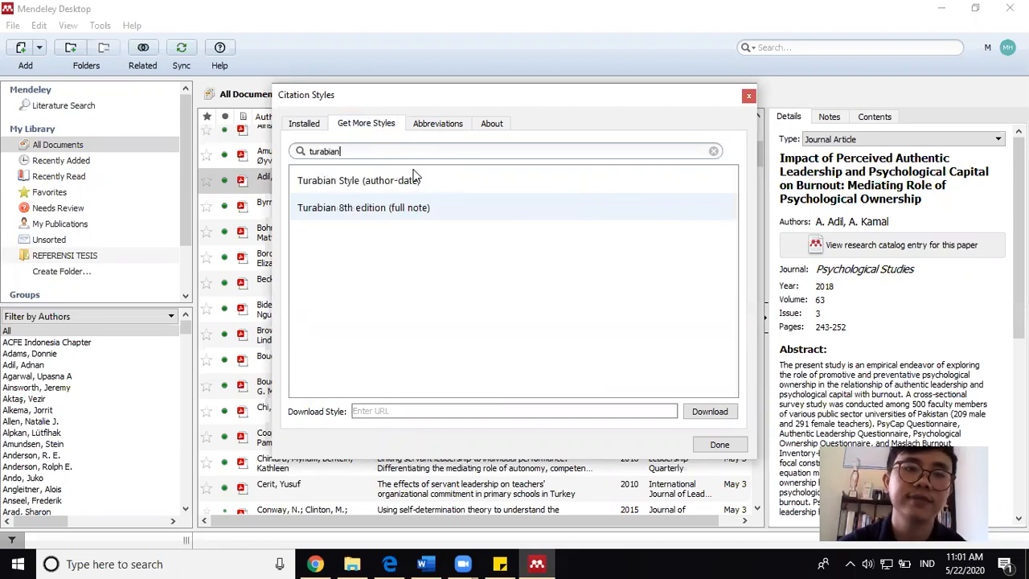
left_click(370, 179)
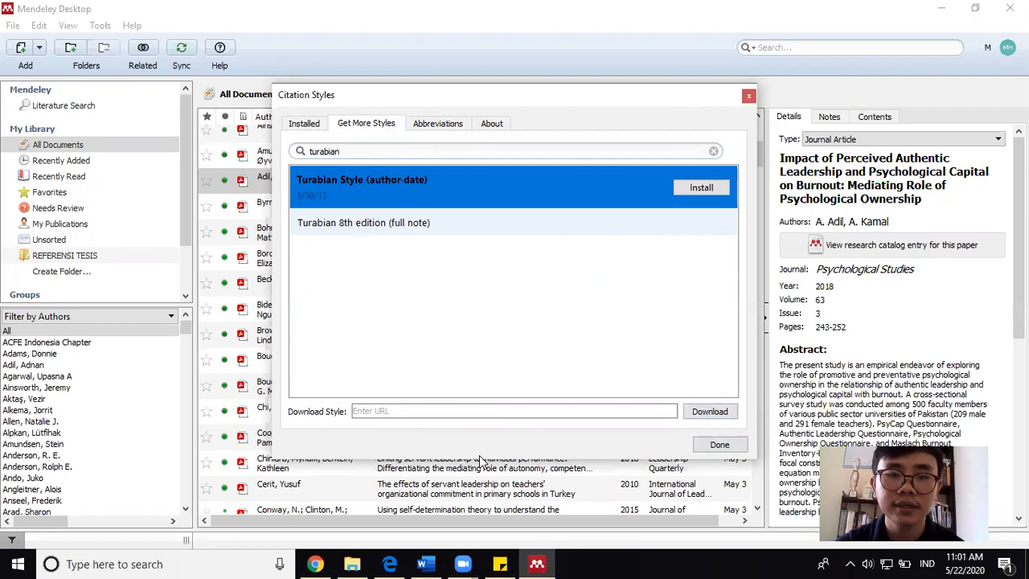
left_click(747, 96)
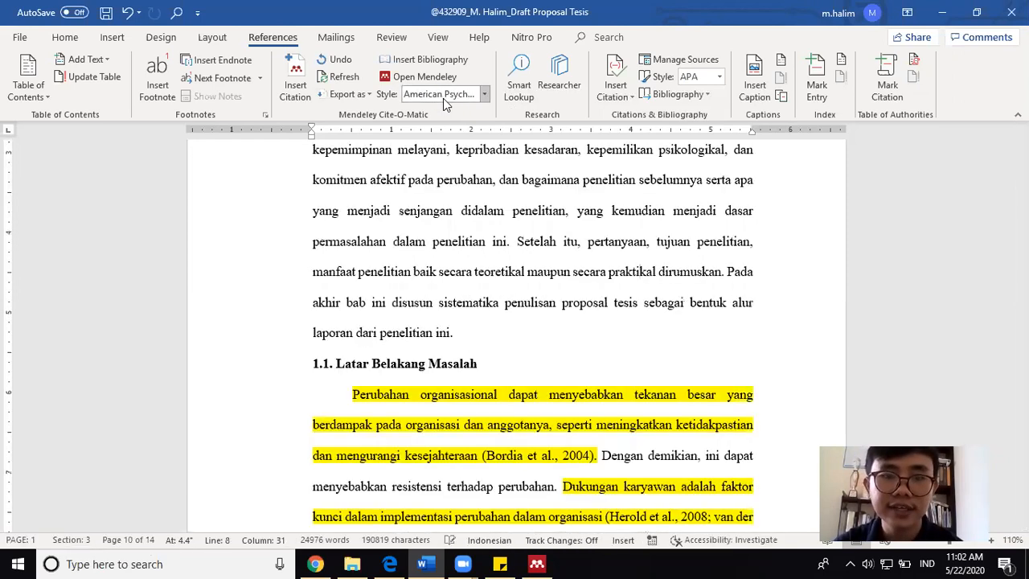
Set the Mendeley citation style to American Psychological Association 7th edition.
left_click(443, 99)
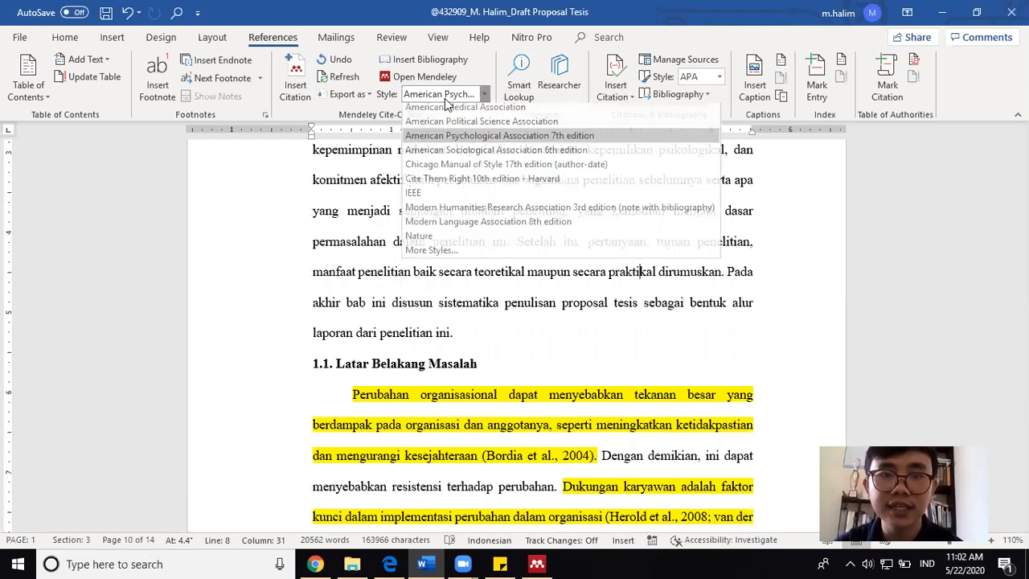
left_click(476, 141)
left_click(459, 325)
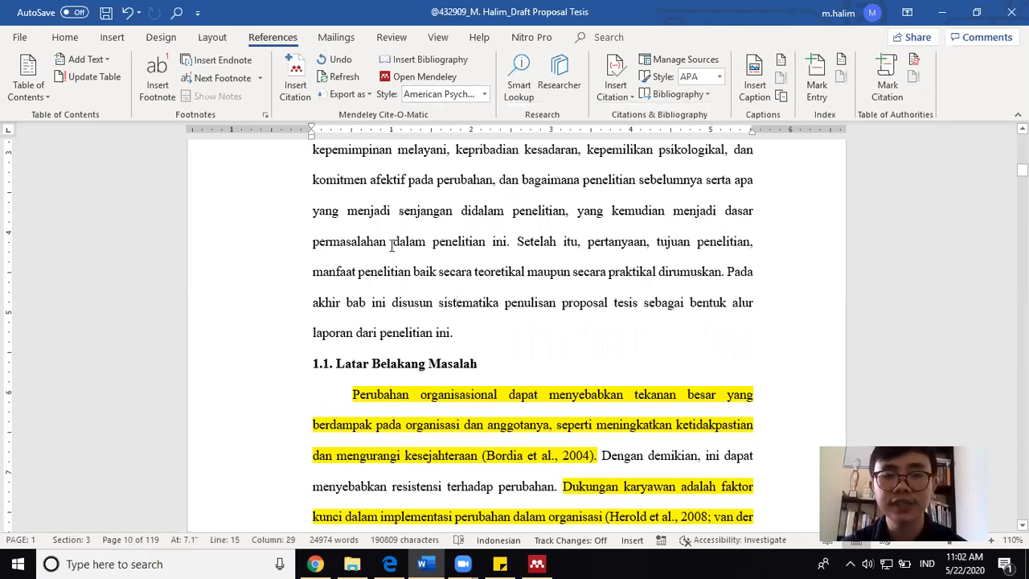
Delete the 2004 citation at the end of the first sentence in section 1.1, Latar Belakang Masalah.
scroll(391, 248, "down", 3)
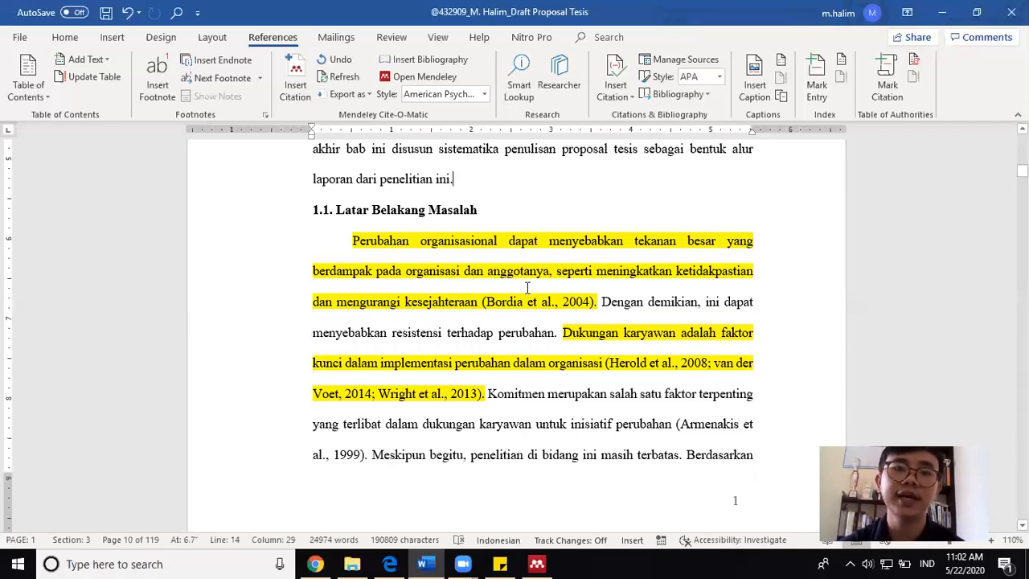
scroll(516, 301, "down", 1)
left_click_drag(482, 264, 597, 266)
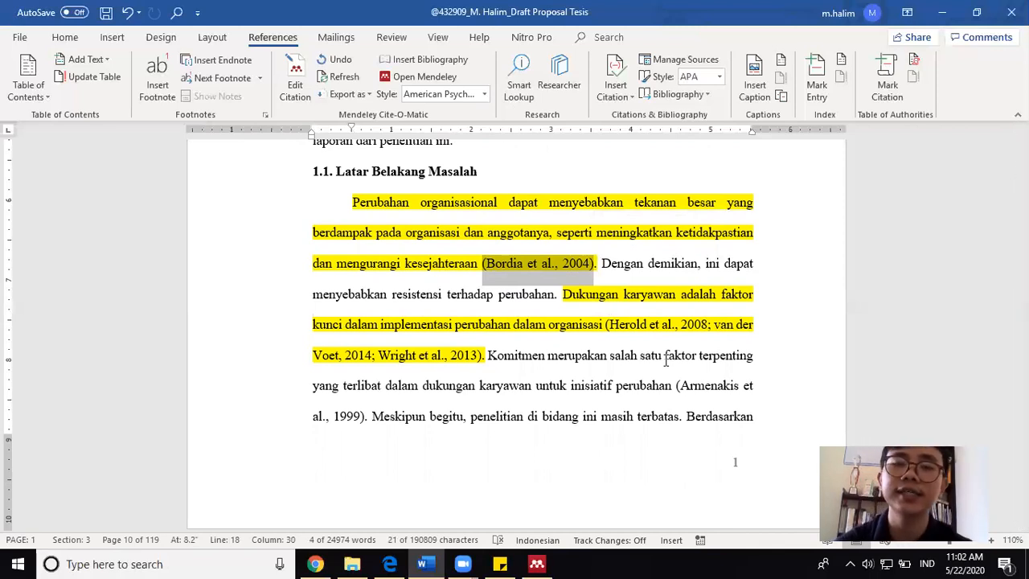
key("Delete")
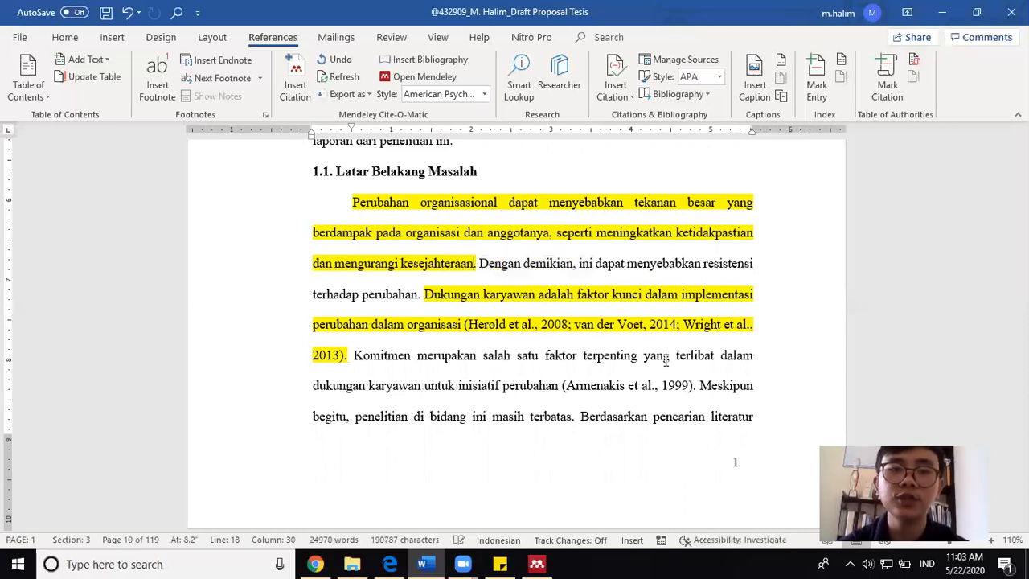
Insert a Mendeley citation there by searching the author's surname and choosing the 2004 article "Uncertainty during organizational change".
left_click(312, 105)
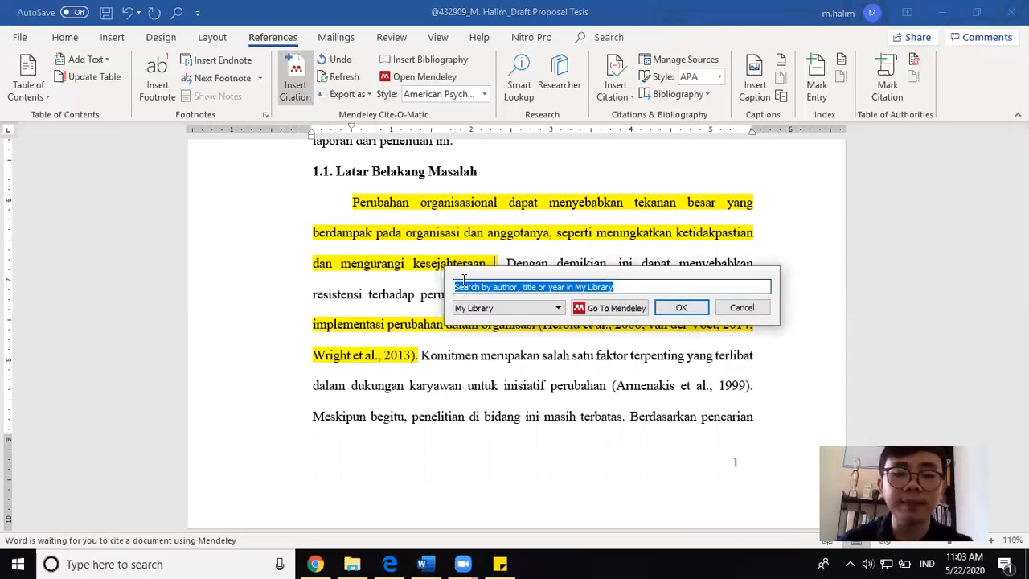
type("bordia")
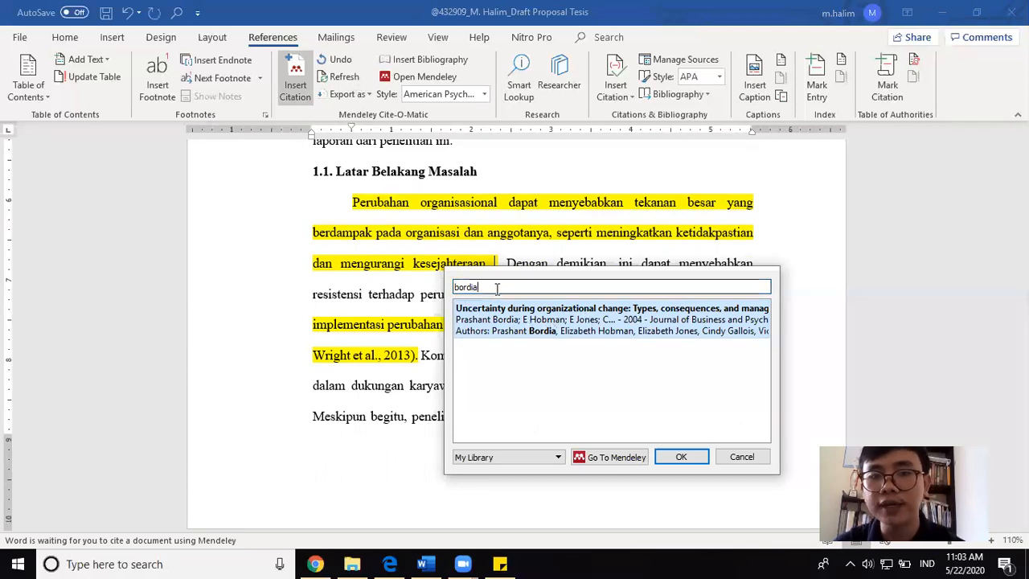
left_click(582, 325)
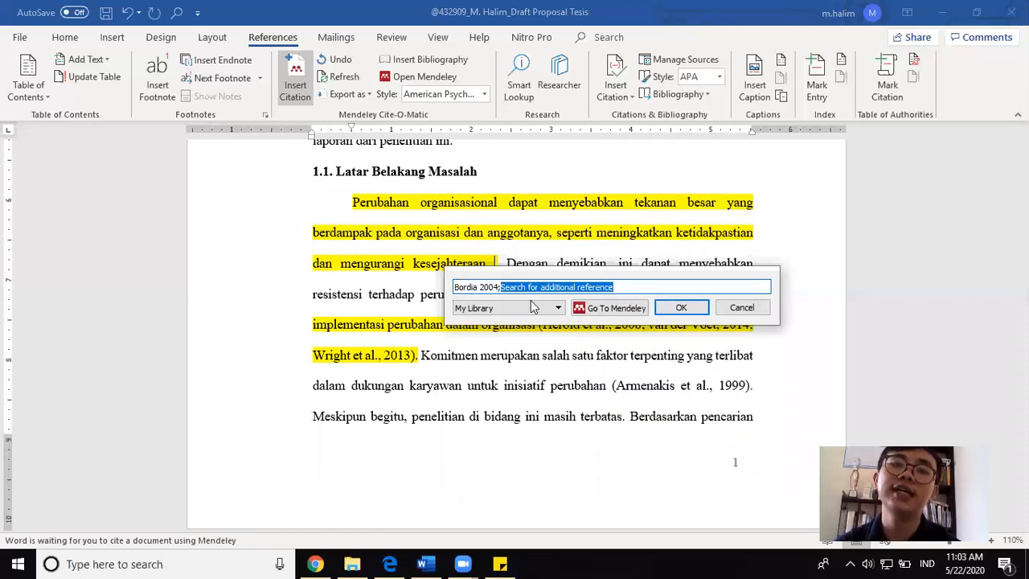
left_click(675, 308)
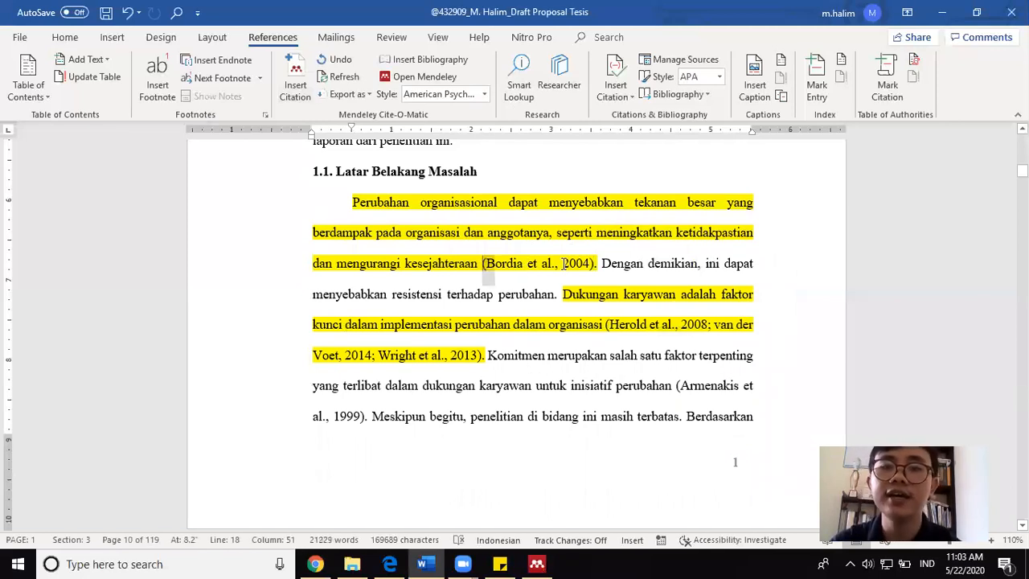
Remove the yellow highlight from the word "kesejahteraan" and the 2004 citation following it.
left_click(462, 234)
left_click_drag(465, 235, 575, 263)
left_click(591, 269)
left_click_drag(479, 262, 625, 263)
left_click(64, 37)
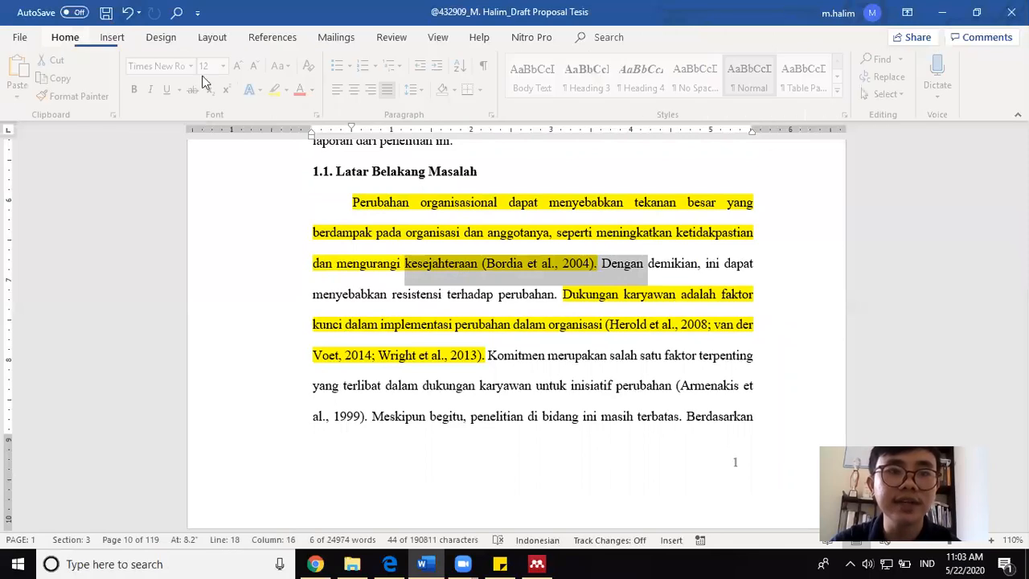
left_click(287, 89)
left_click(292, 174)
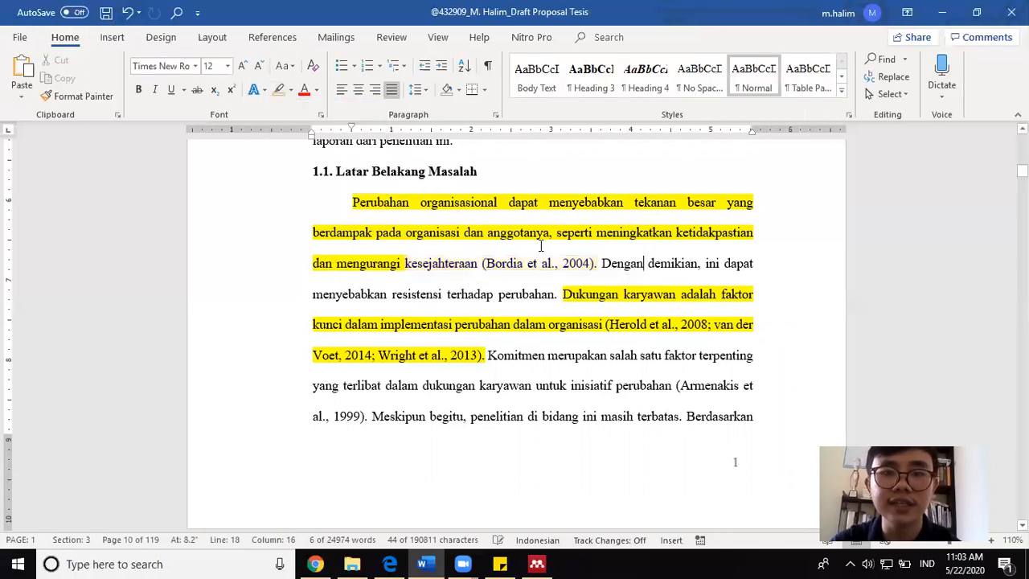
Point out the citations in the paragraph by selecting them, then undo the highlight removal.
left_click_drag(614, 261, 543, 263)
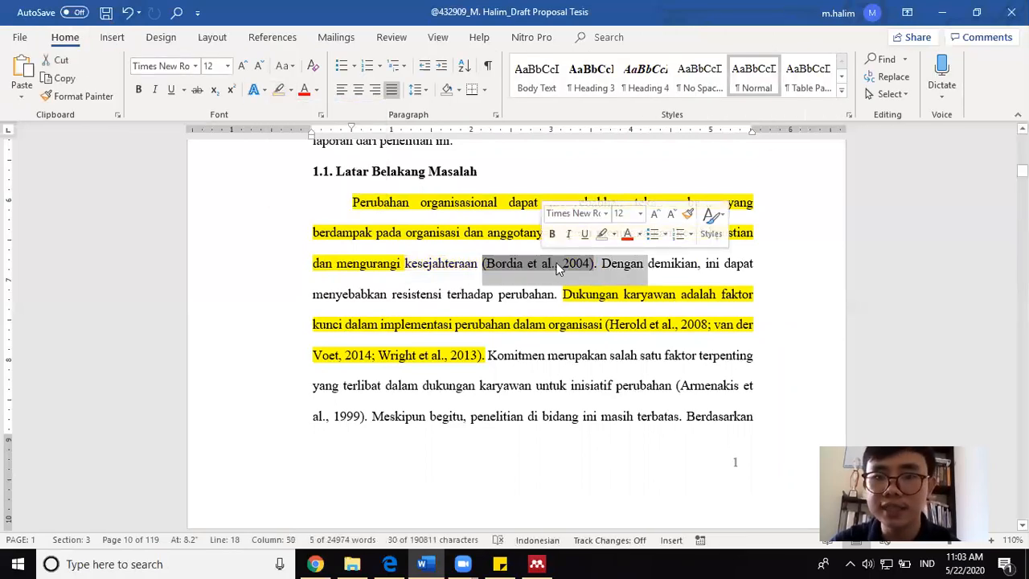
left_click_drag(602, 327, 712, 327)
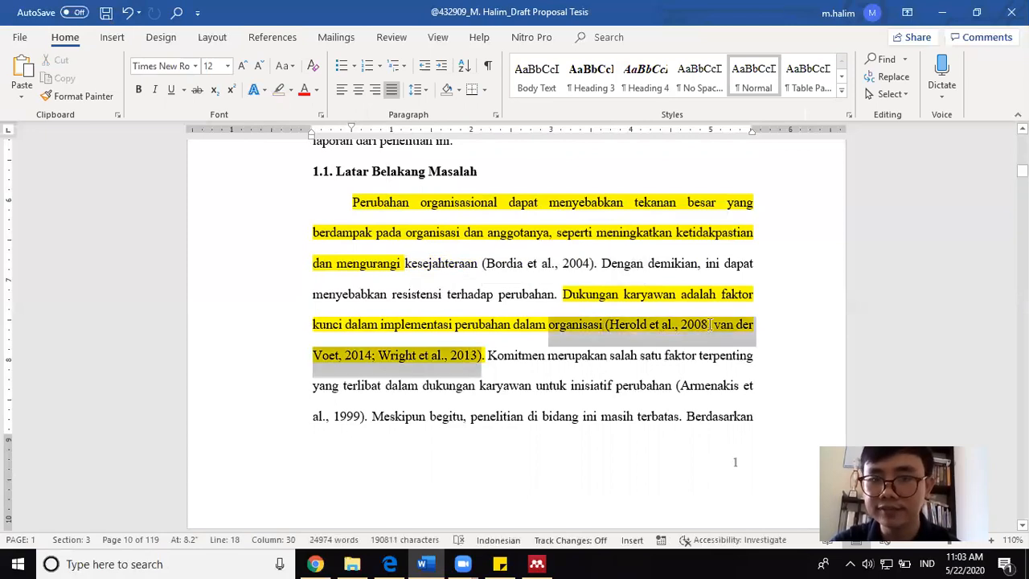
left_click(518, 257)
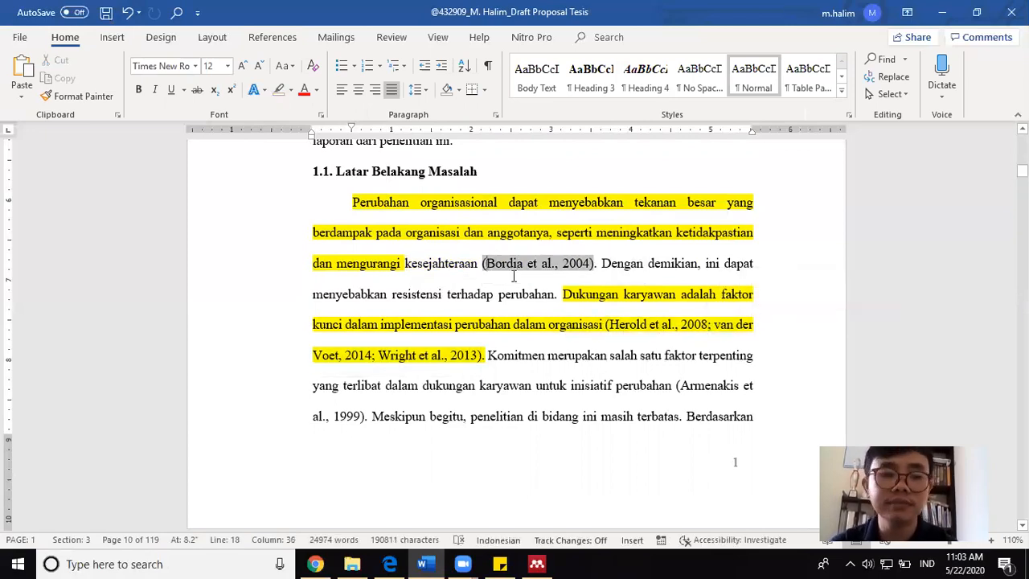
key("ctrl+z")
Delete the 2004 citation after "kesejahteraan" in the paragraph's first sentence again.
left_click(558, 263)
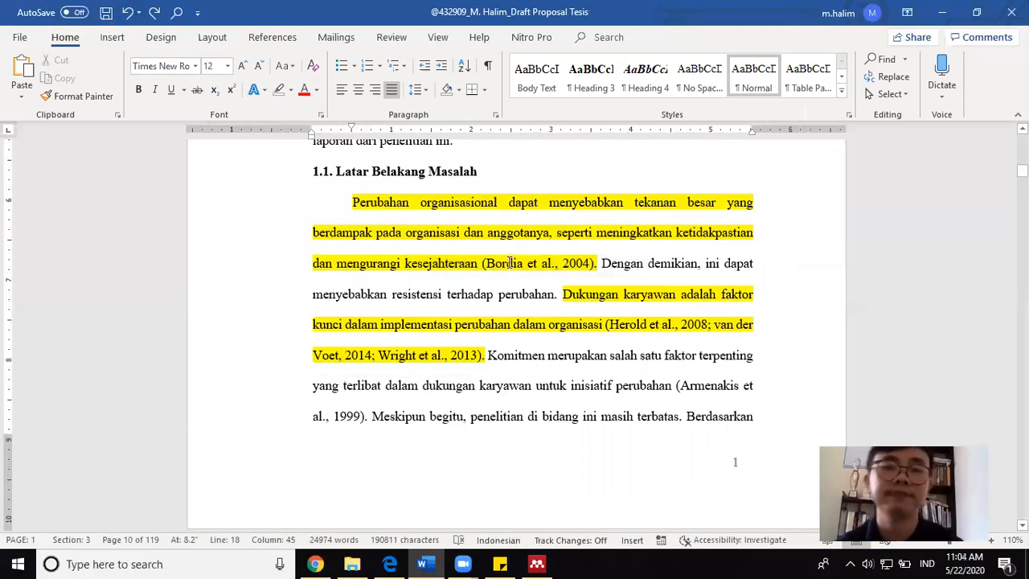
left_click_drag(472, 264, 581, 256)
left_click_drag(587, 257, 595, 263)
left_click_drag(483, 265, 594, 275)
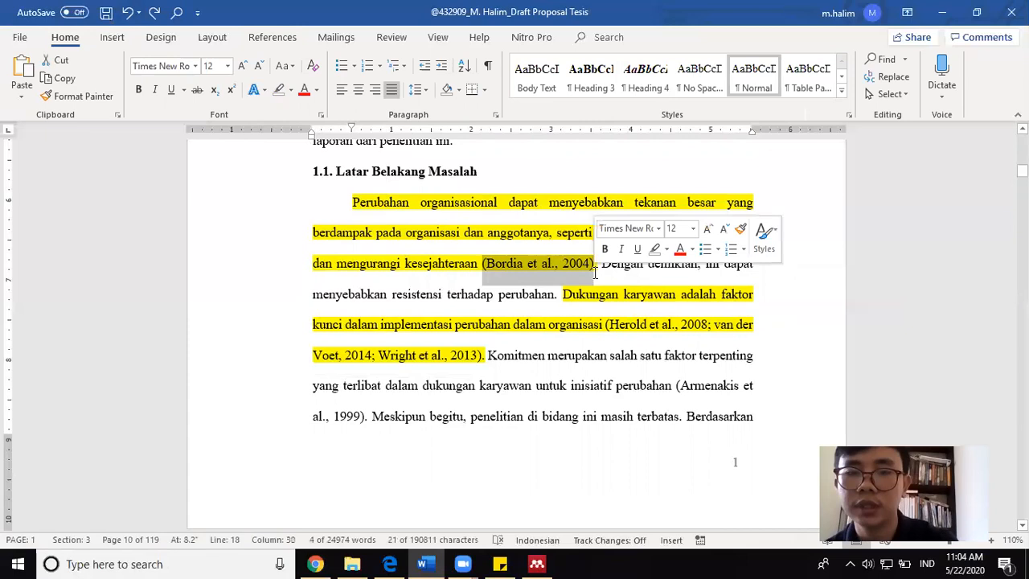
key("Delete")
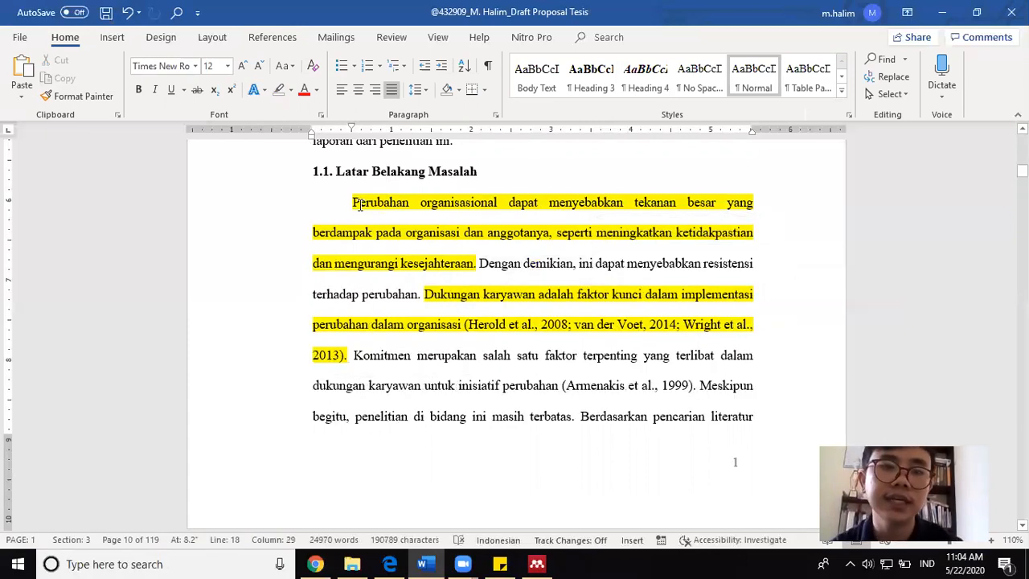
Replace the capital "P" at the start of section 1.1's first paragraph with "Menurut" followed by a space.
key("ctrl+Up")
key("Delete")
type("Menurut Bo")
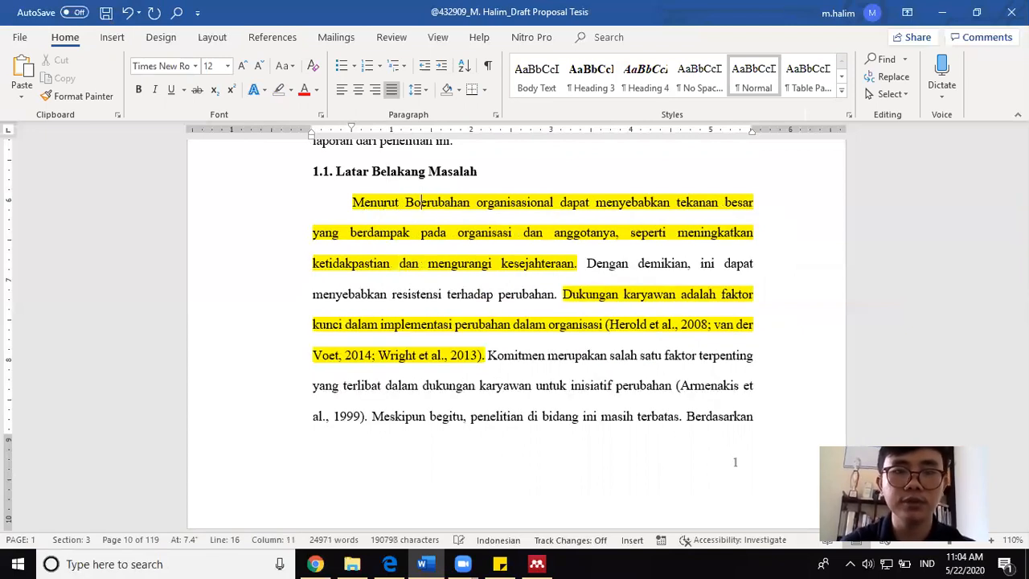
key("BackSpace")
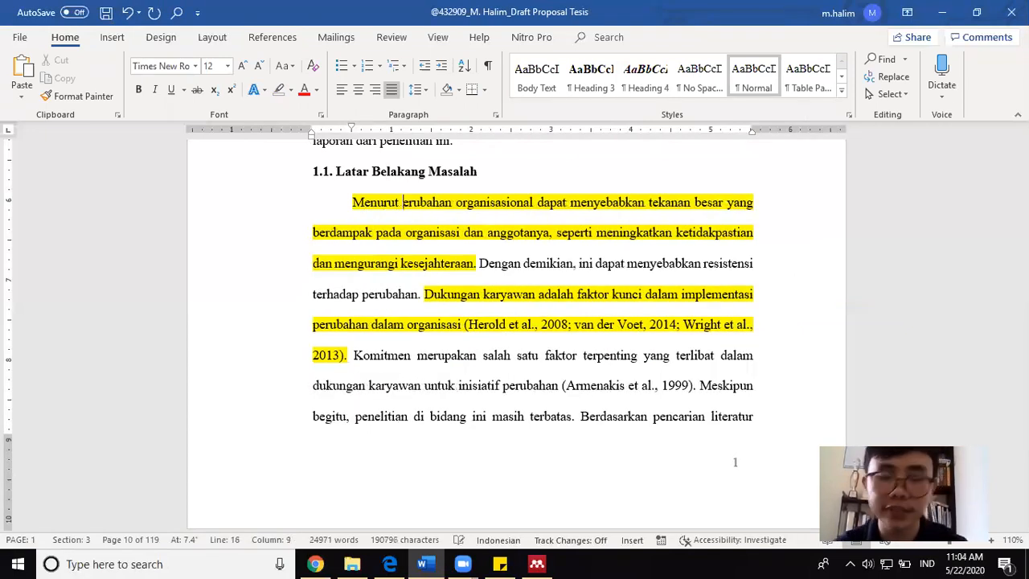
Insert a Mendeley citation of the 2004 article "Uncertainty during organizational change" after "Menurut", and follow it with ", p" to complete "perubahan".
left_click(272, 37)
left_click(296, 86)
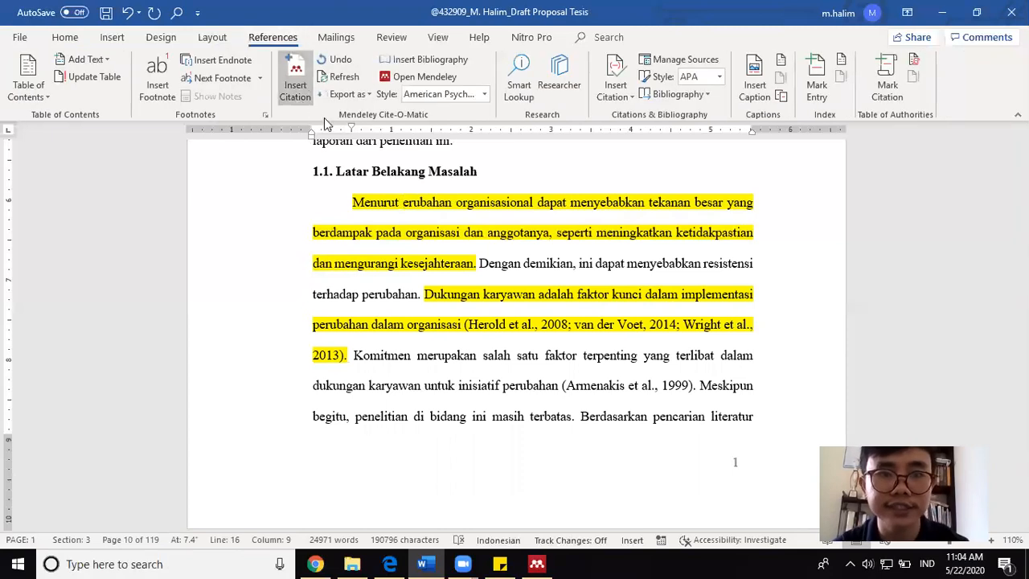
type("bordia")
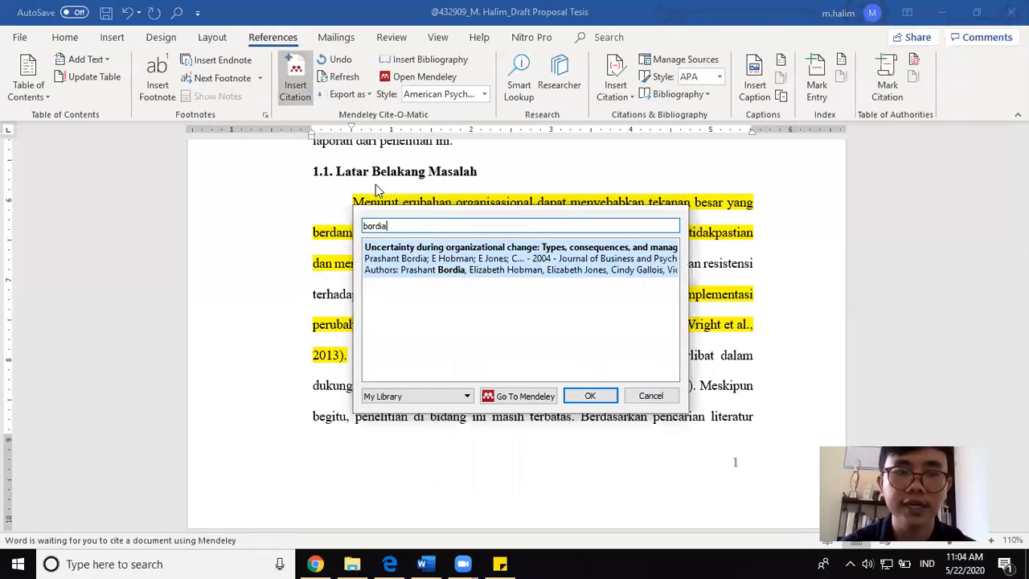
left_click(433, 272)
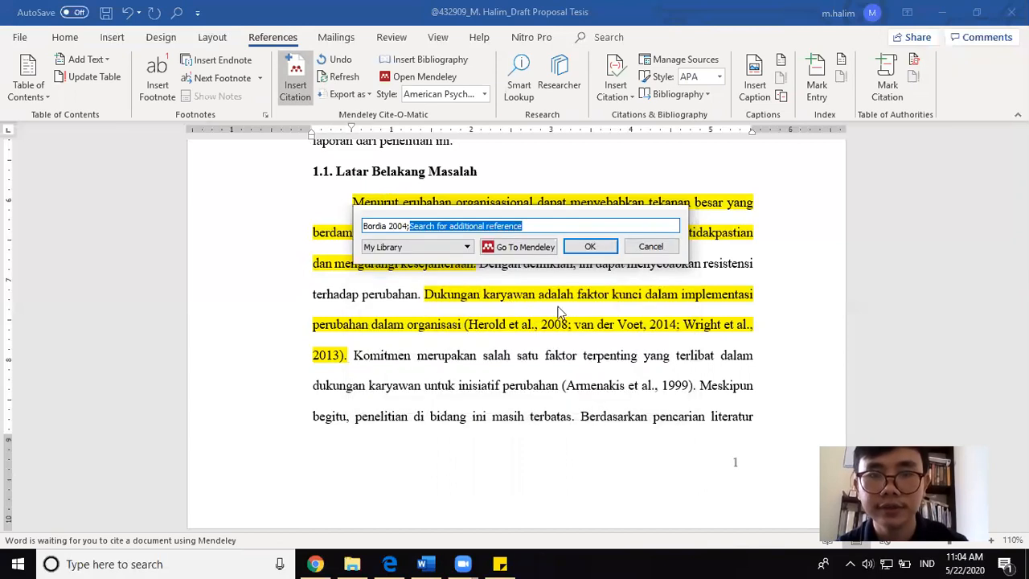
left_click(589, 249)
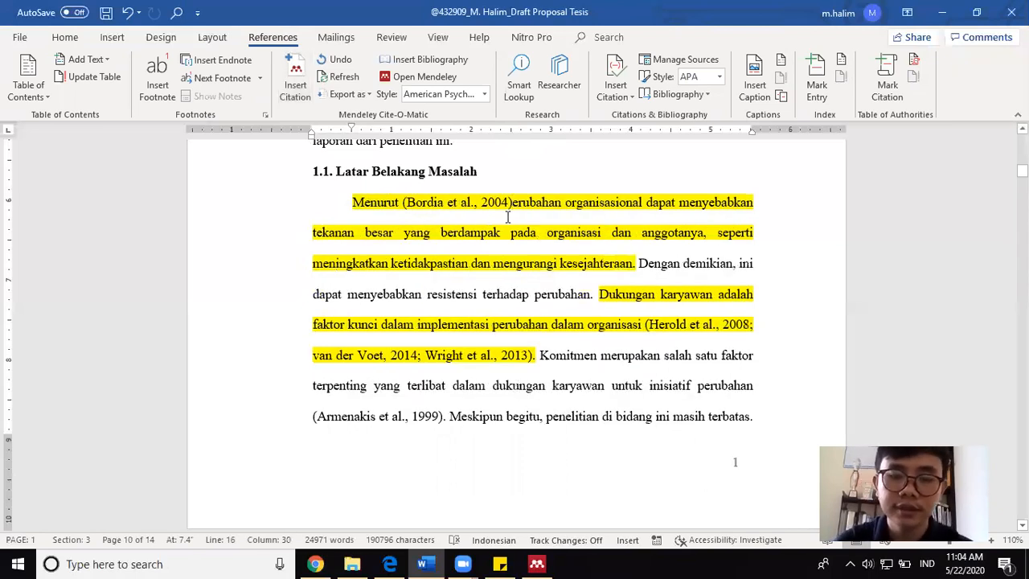
type(", p")
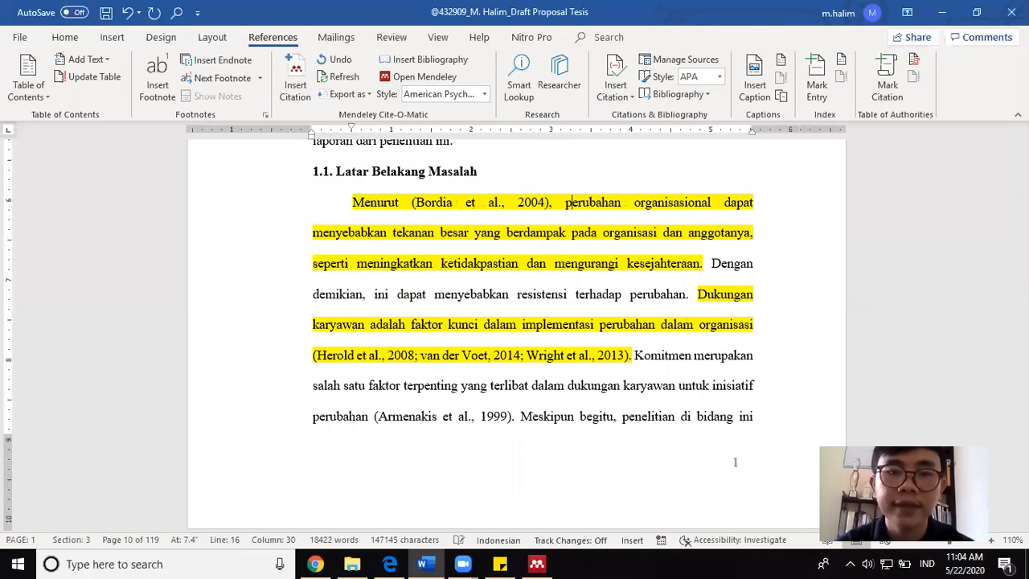
Move the opening parenthesis of the citation after "Menurut" so that it stands directly before the year 2004.
left_click_drag(352, 206, 551, 209)
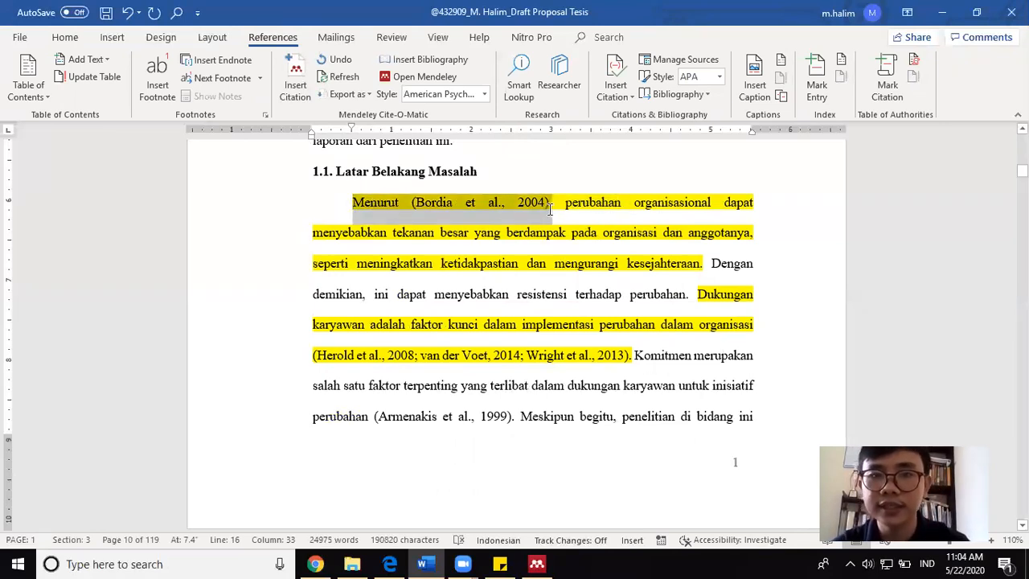
left_click(416, 202)
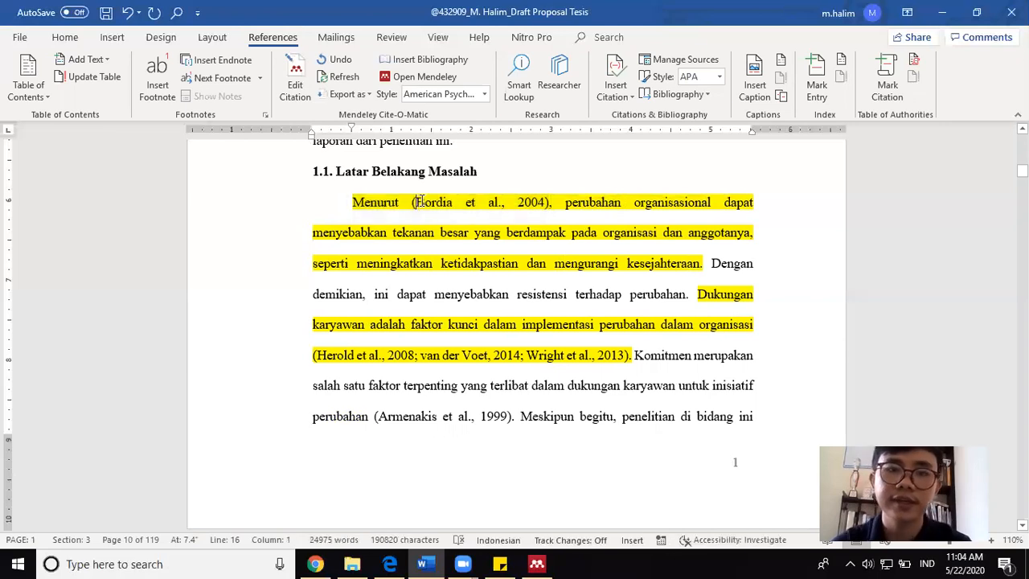
key("BackSpace")
left_click(472, 202)
type("(")
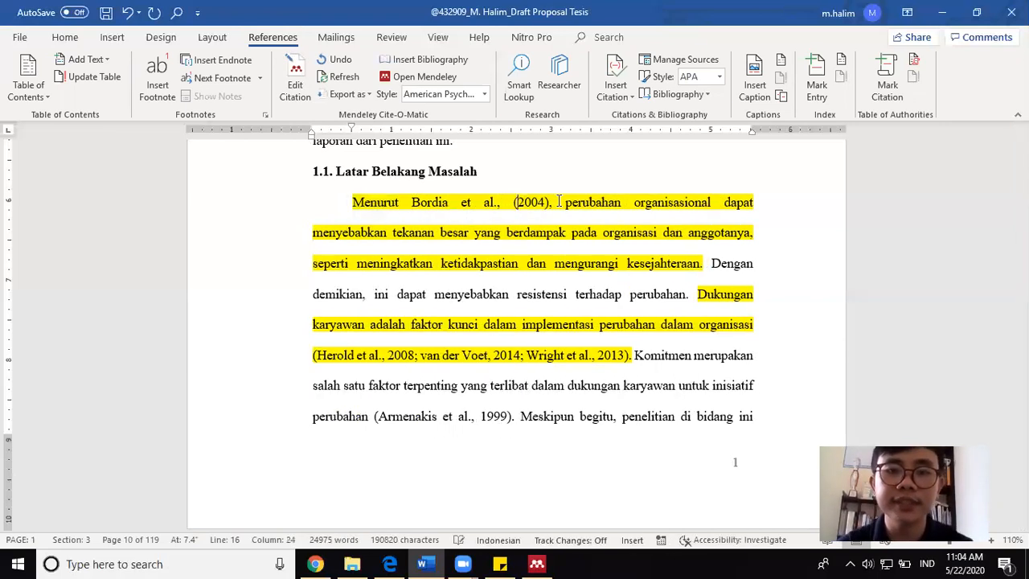
Try deleting the comma after "et al." in the paragraph's opening citation, then undo the deletion.
left_click(504, 207)
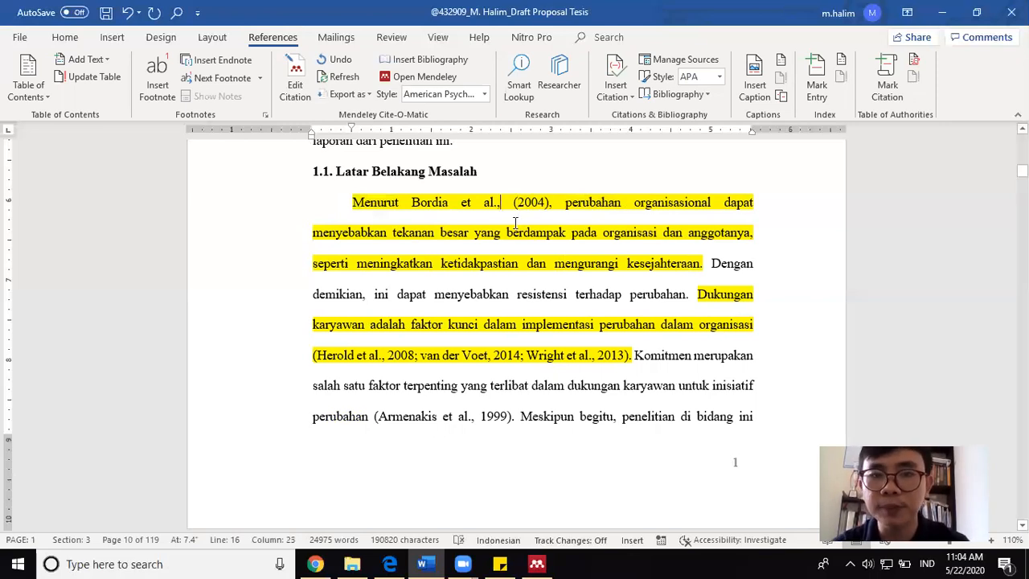
left_click(448, 202)
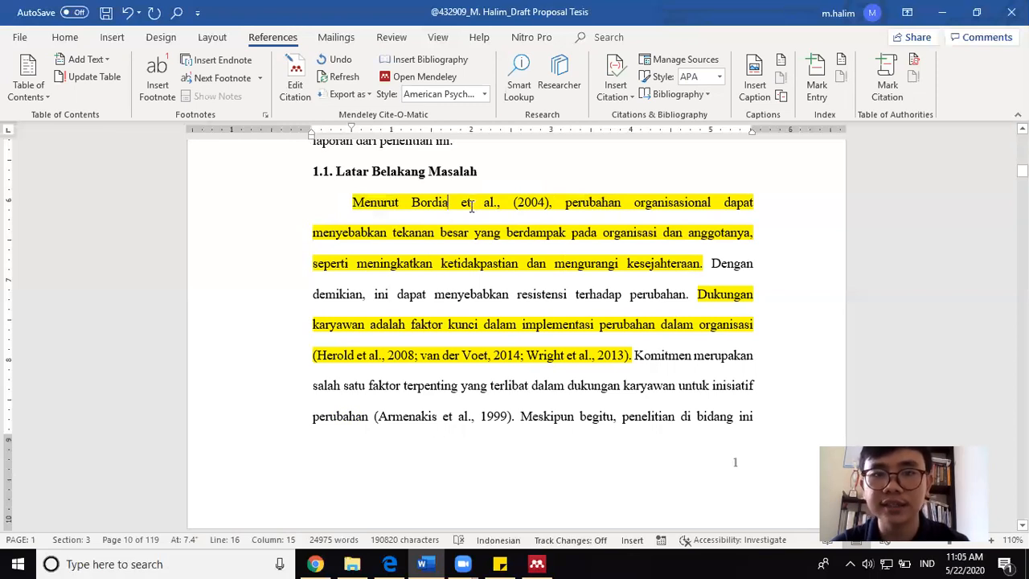
left_click(471, 203)
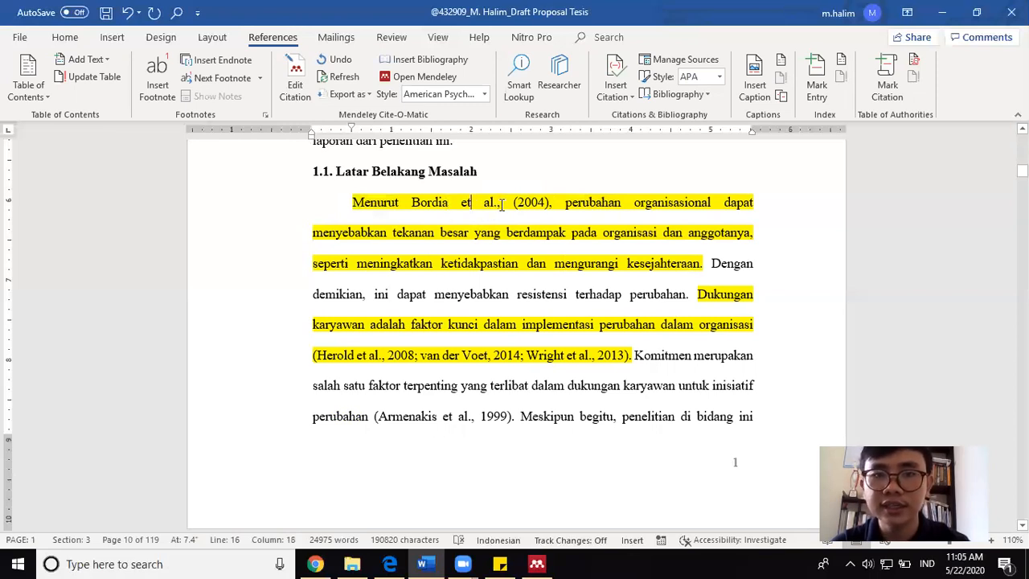
double_click(498, 202)
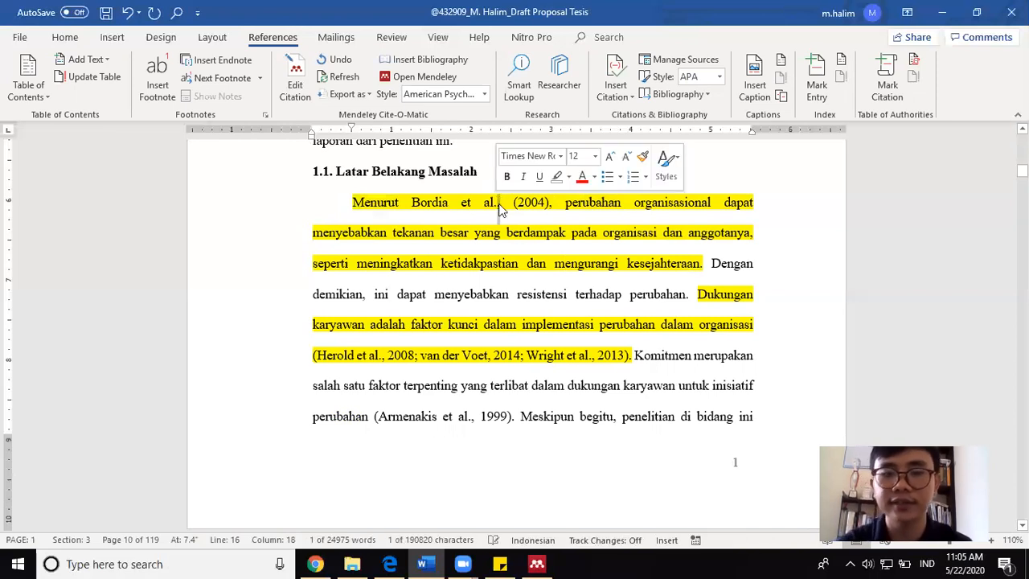
key("BackSpace")
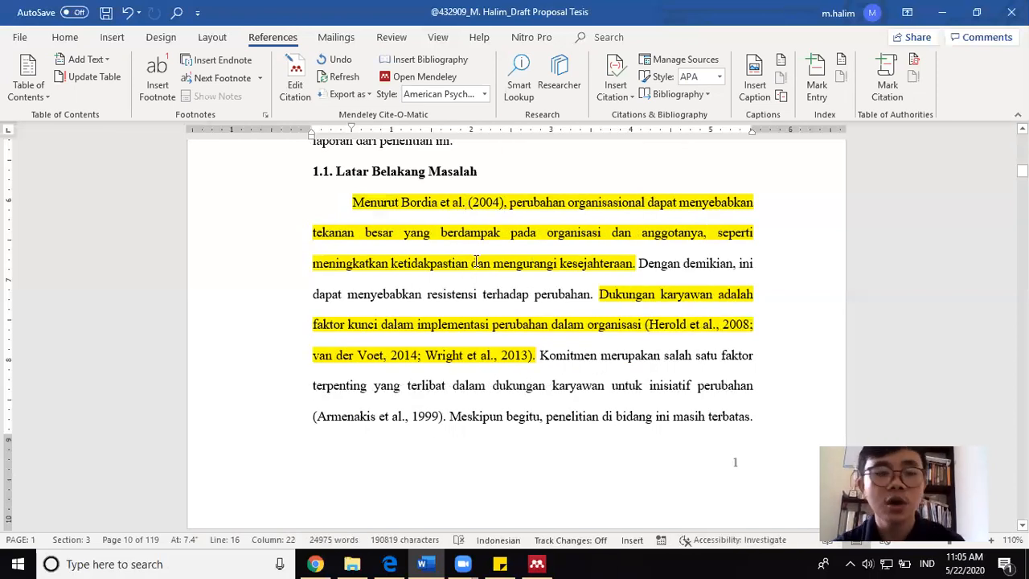
key("ctrl+z")
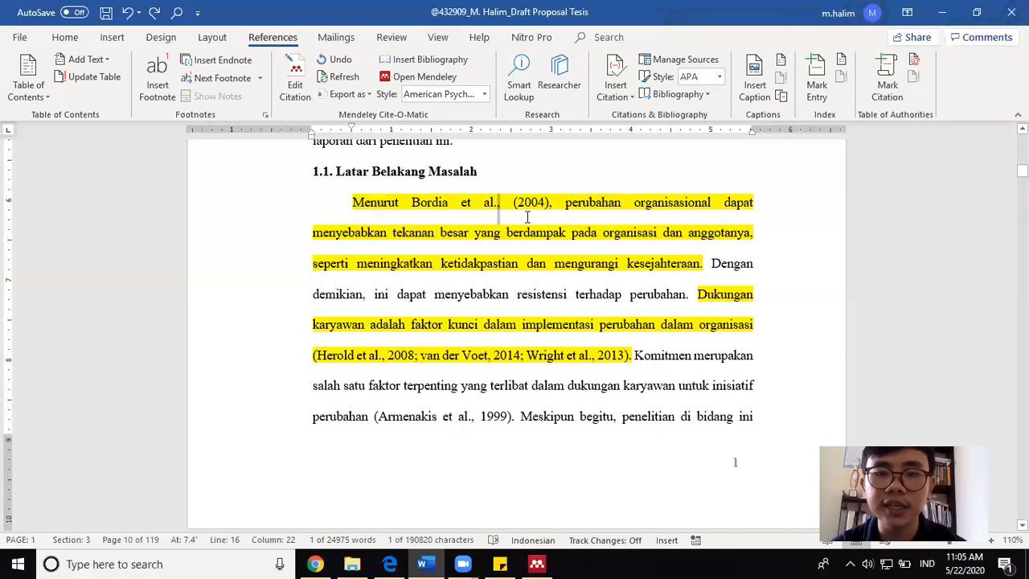
Compare with the three-source citation below, then delete the comma after "et al." in the paragraph's opening citation.
left_click(555, 356)
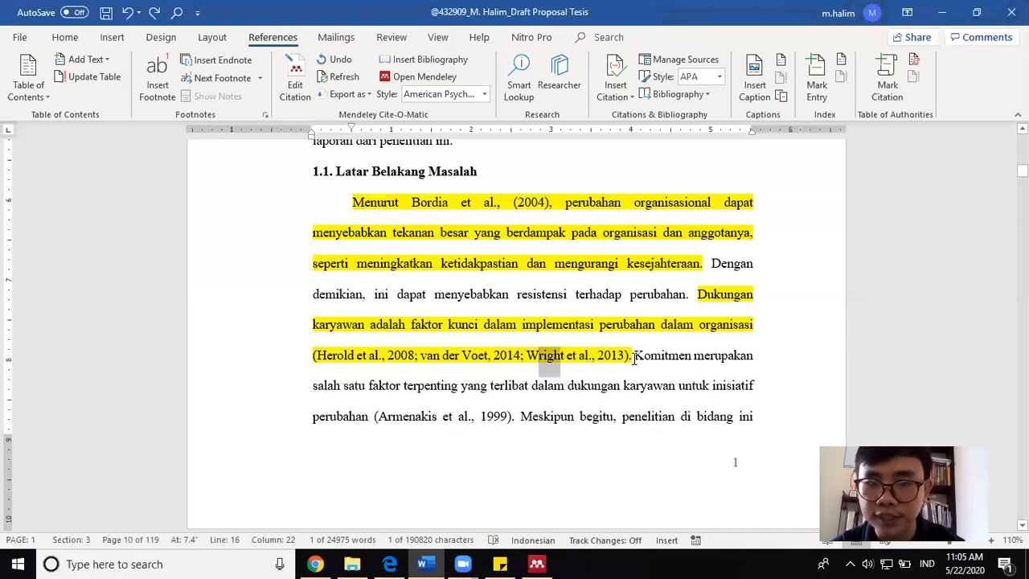
left_click(533, 327)
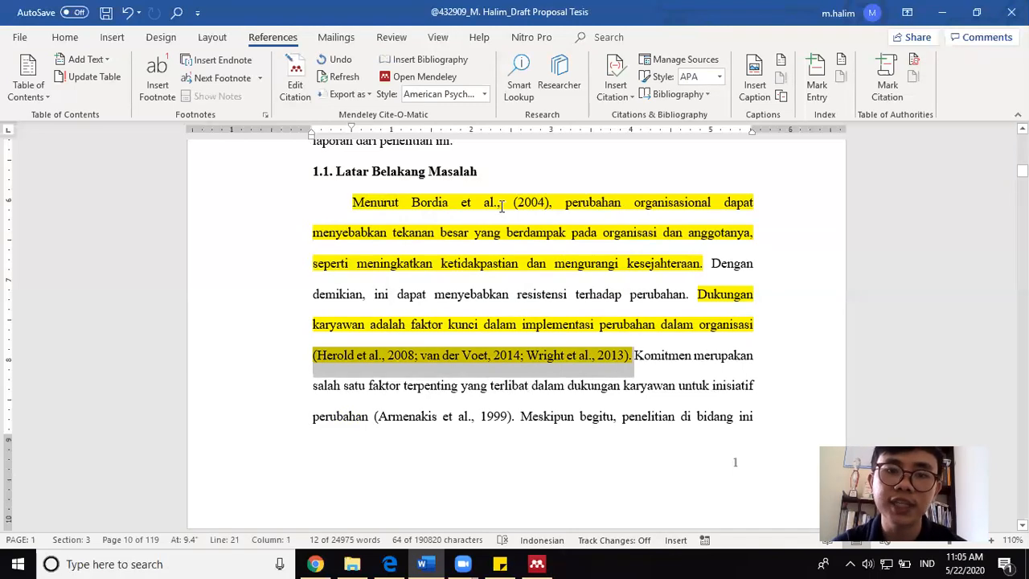
left_click(501, 206)
key("BackSpace")
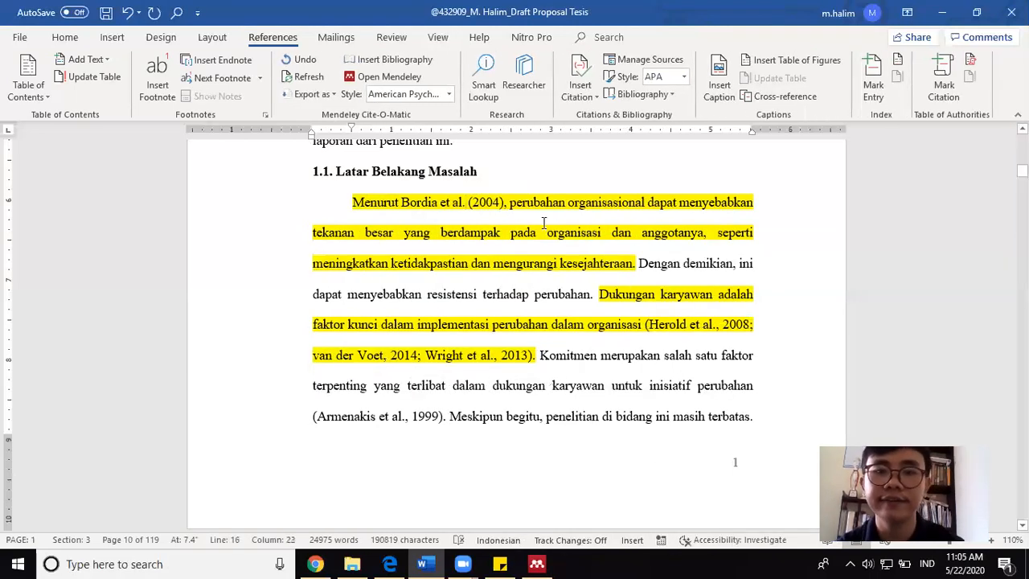
left_click(543, 224)
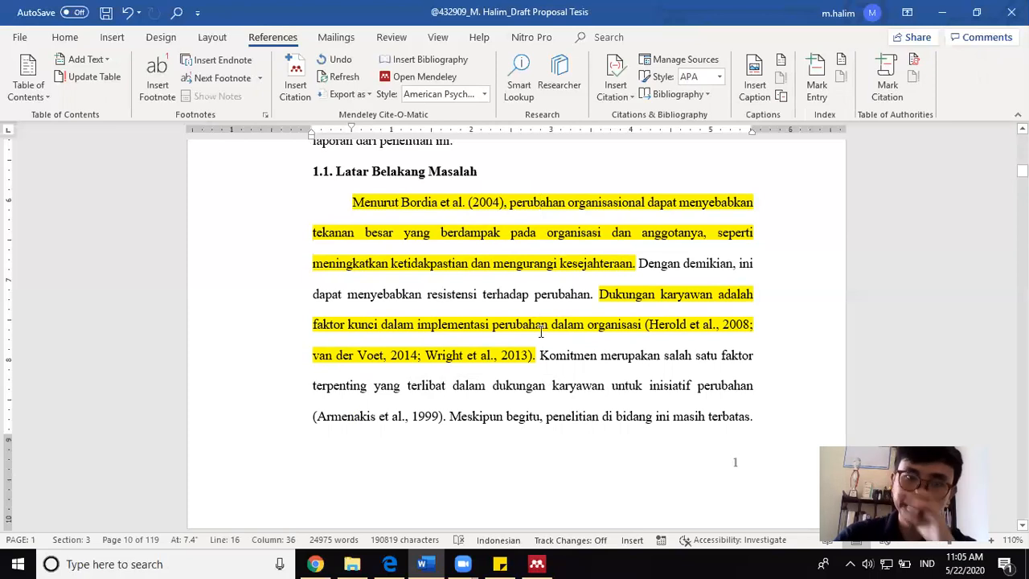
left_click_drag(352, 202, 569, 207)
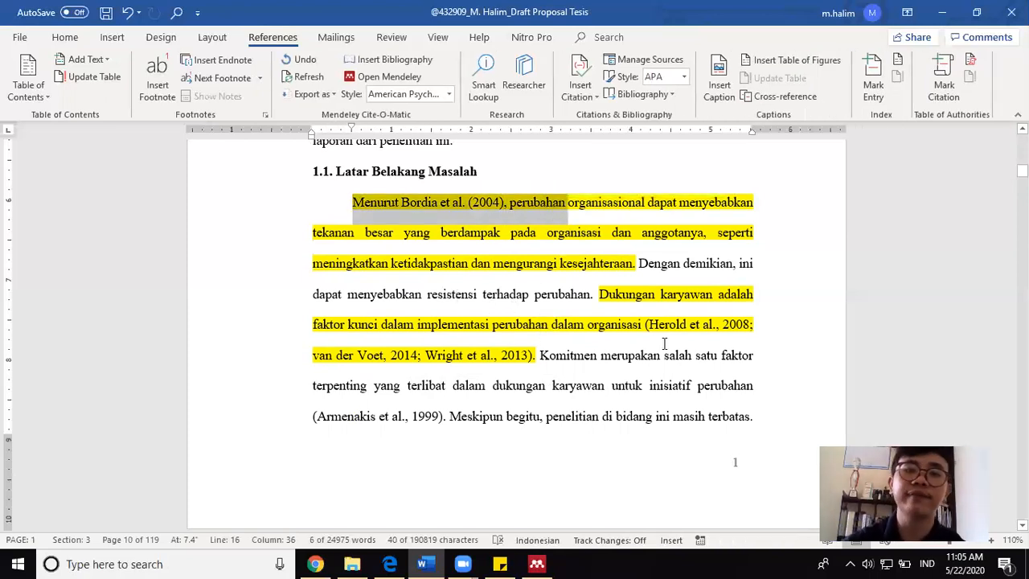
left_click(457, 265)
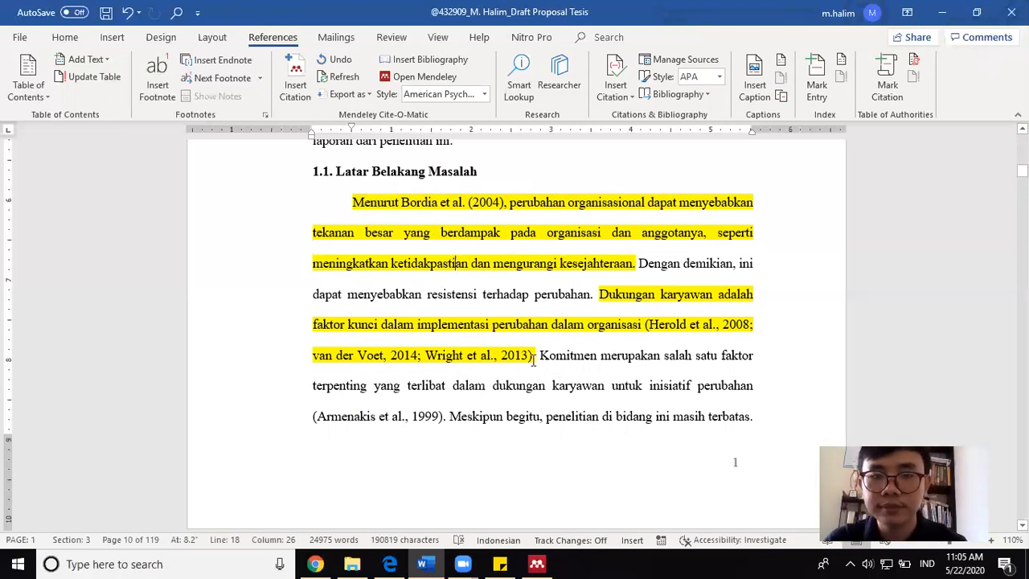
Start a new line after the three-source citation and begin a Mendeley citation there with the 2008 article "The Effects of Transformational and Change Leadership".
key("Return")
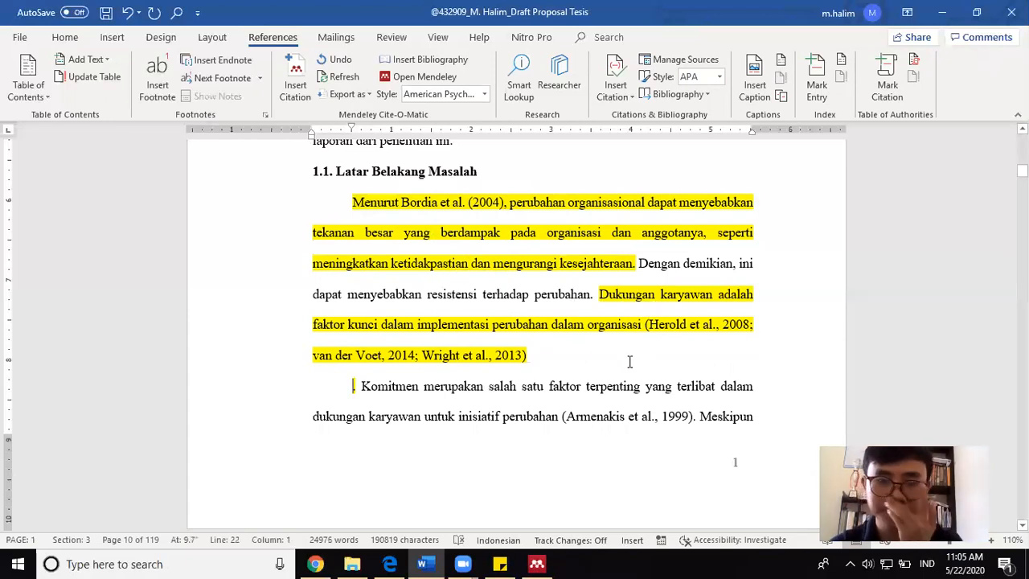
left_click(303, 97)
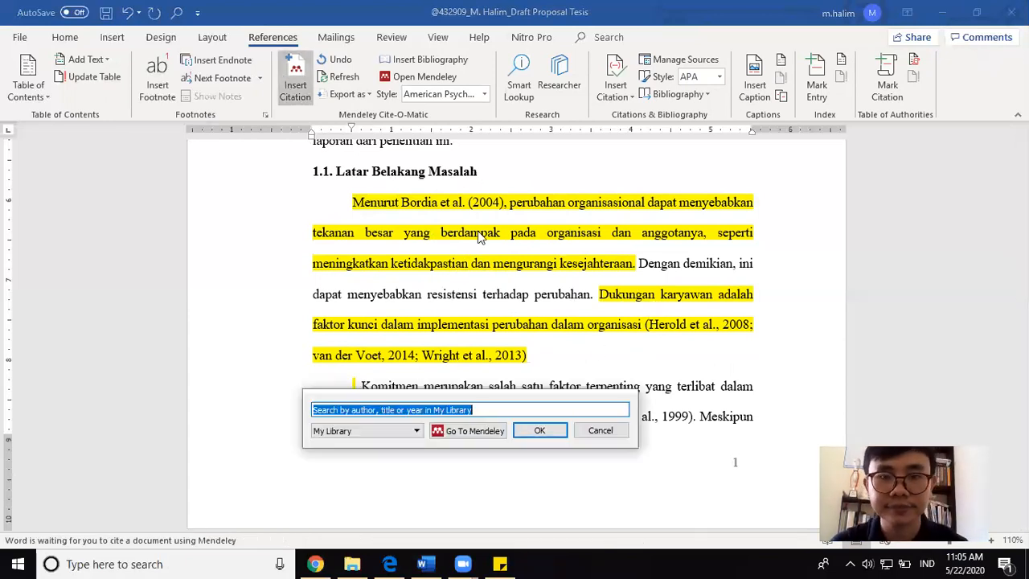
type("he")
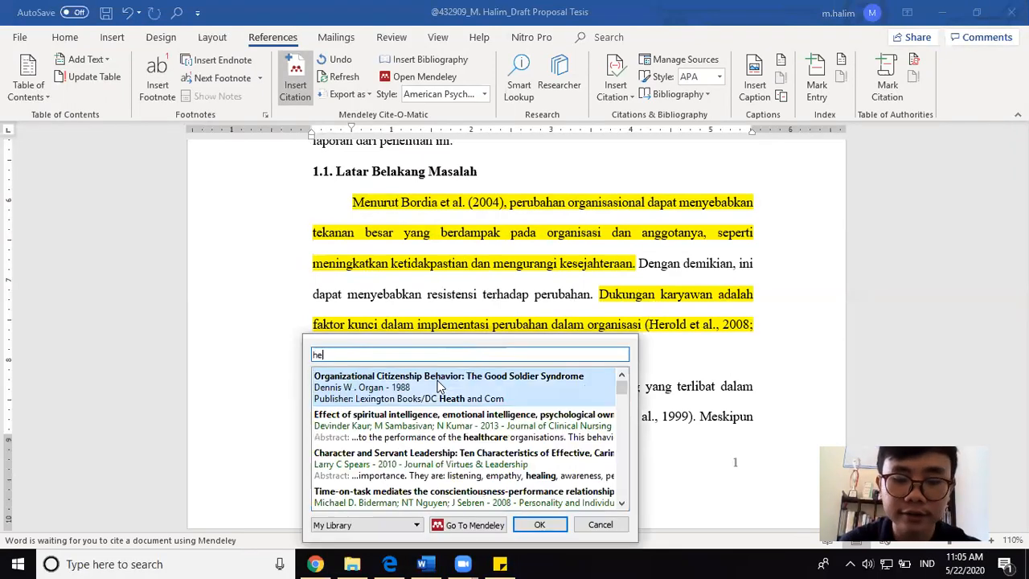
type("rol")
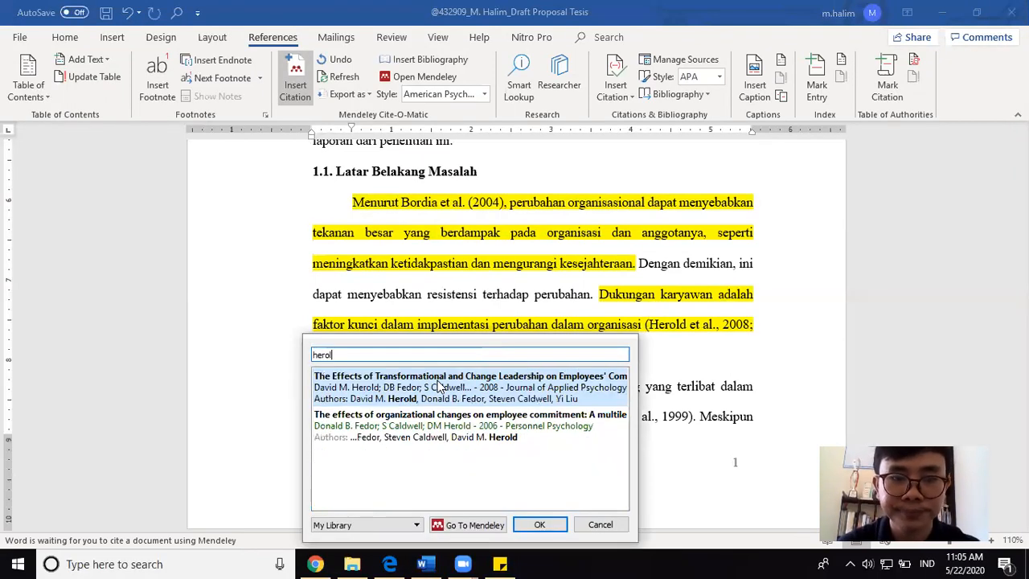
left_click(488, 391)
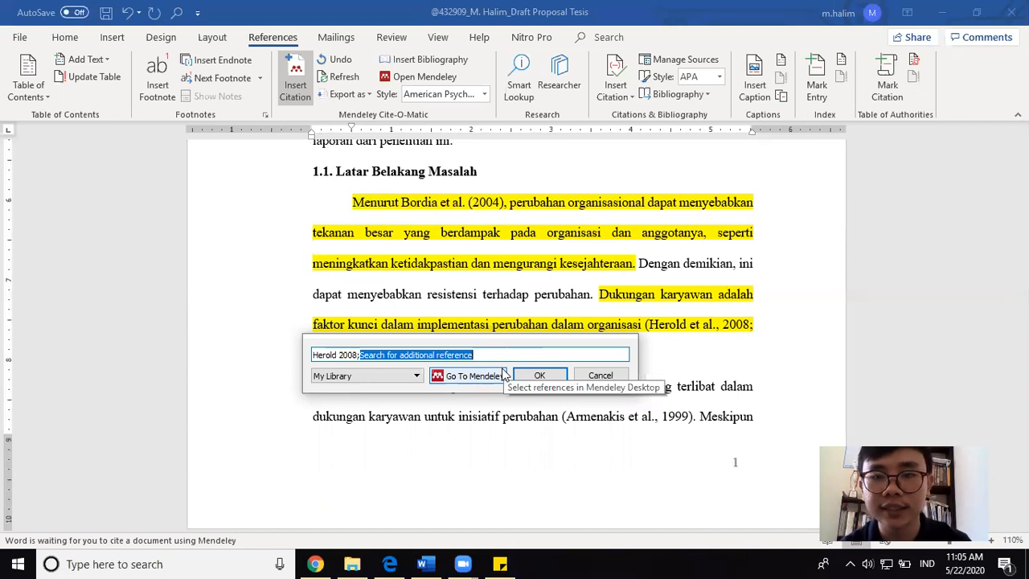
Search the next author's surname and add the 2014 article "The effectiveness and specificity of change management" to the same citation.
left_click_drag(584, 345, 574, 382)
type("van ")
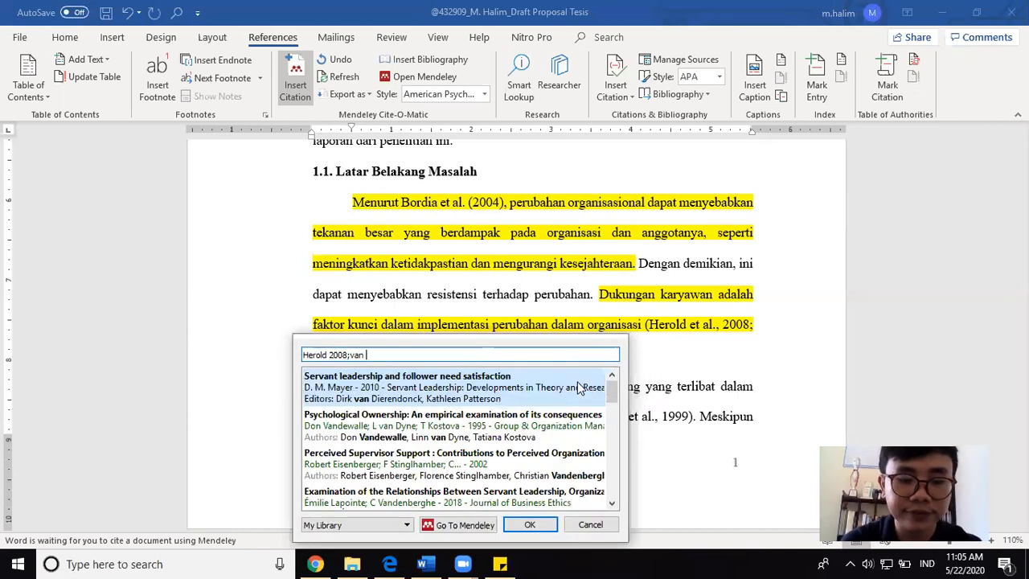
type("der")
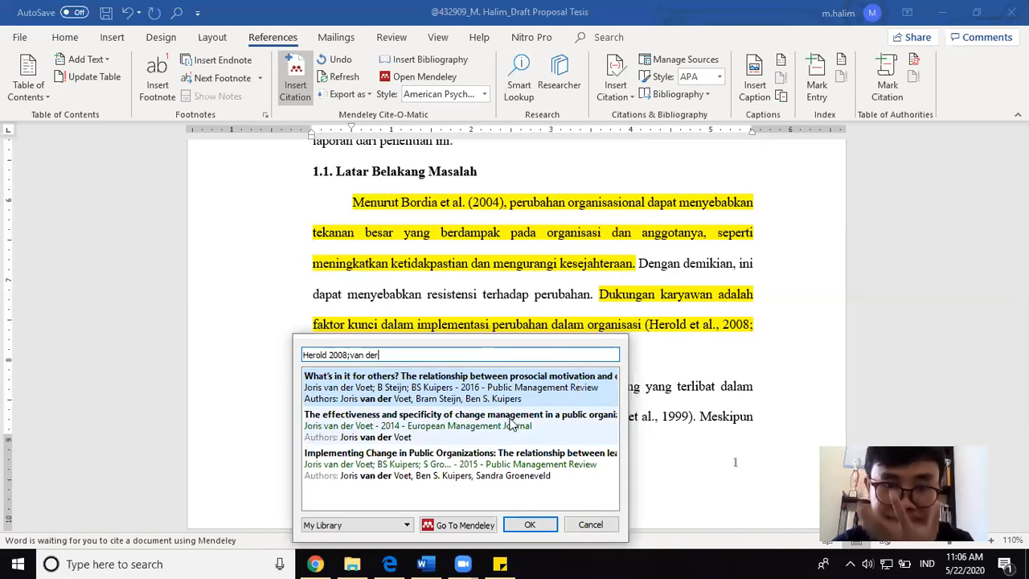
left_click(512, 424)
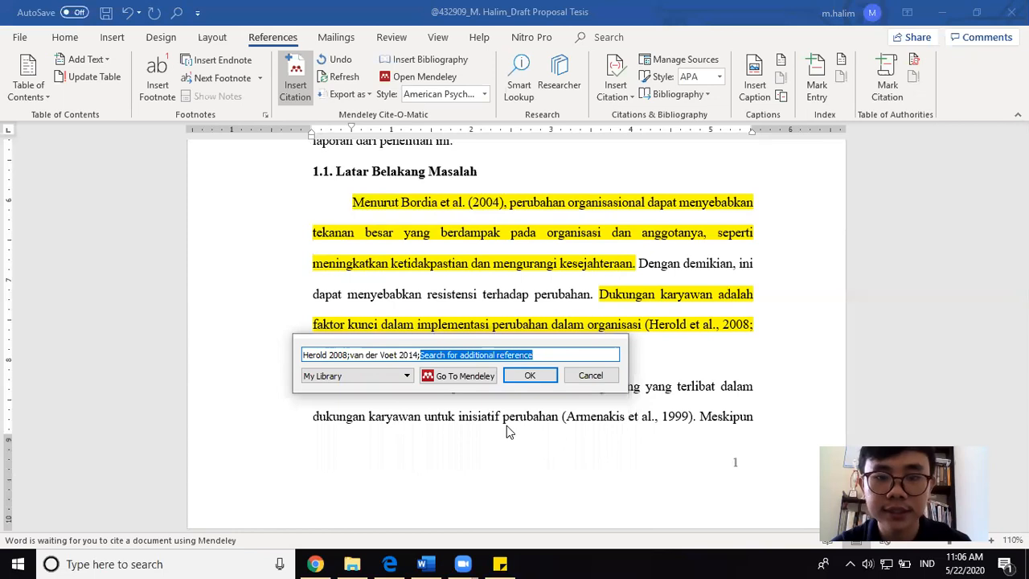
Add the 2013 article "Motivated to adapt?" as the third source, insert the combined citation, and select the existing three-source citation above it.
left_click_drag(584, 344, 686, 245)
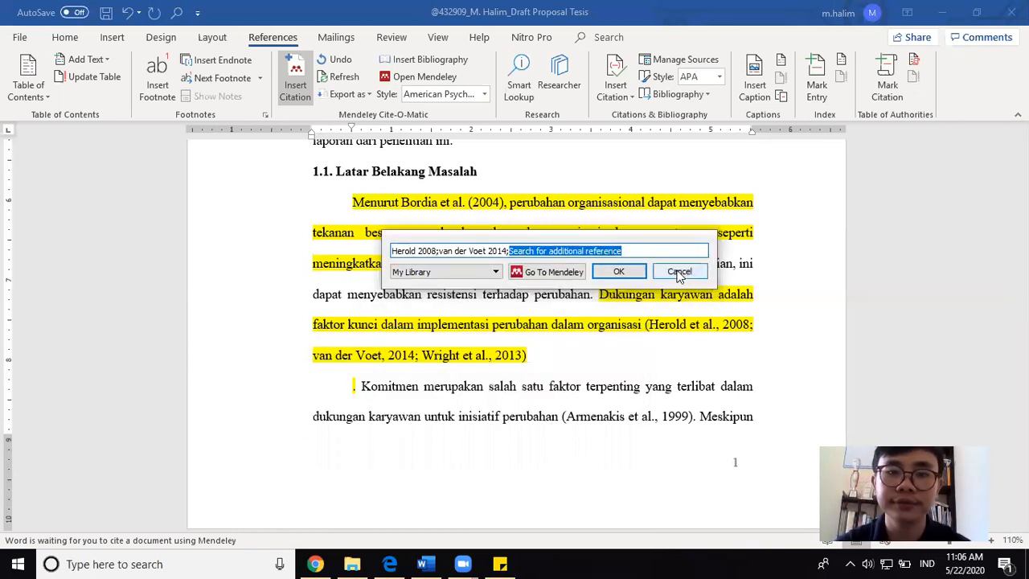
type("wrig")
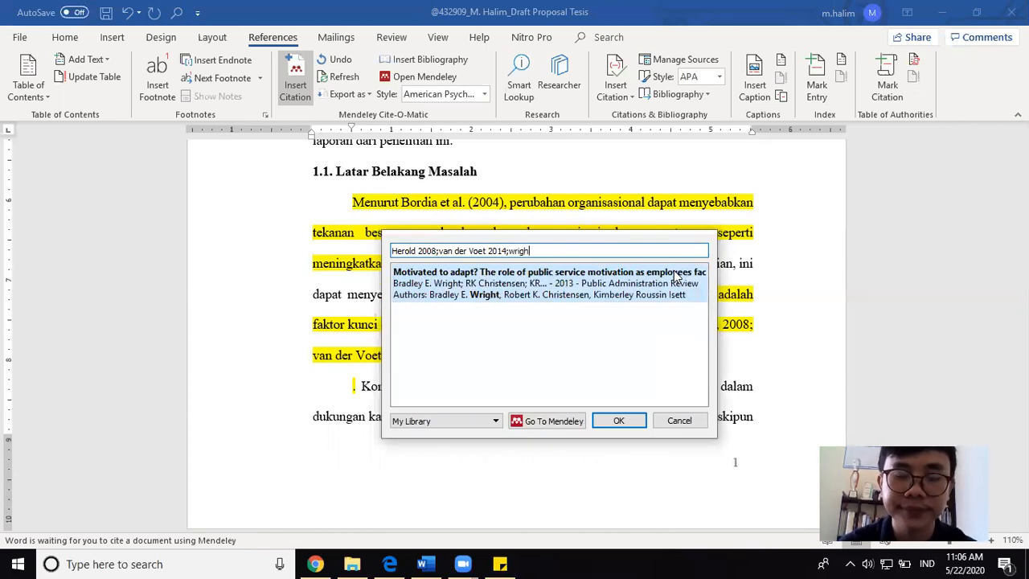
type("h")
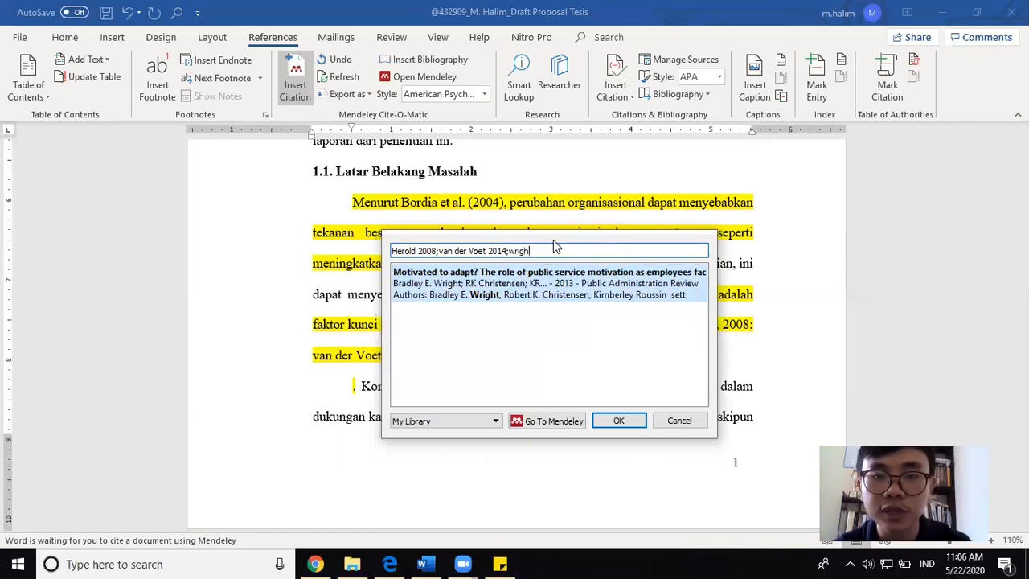
left_click(505, 296)
left_click(619, 272)
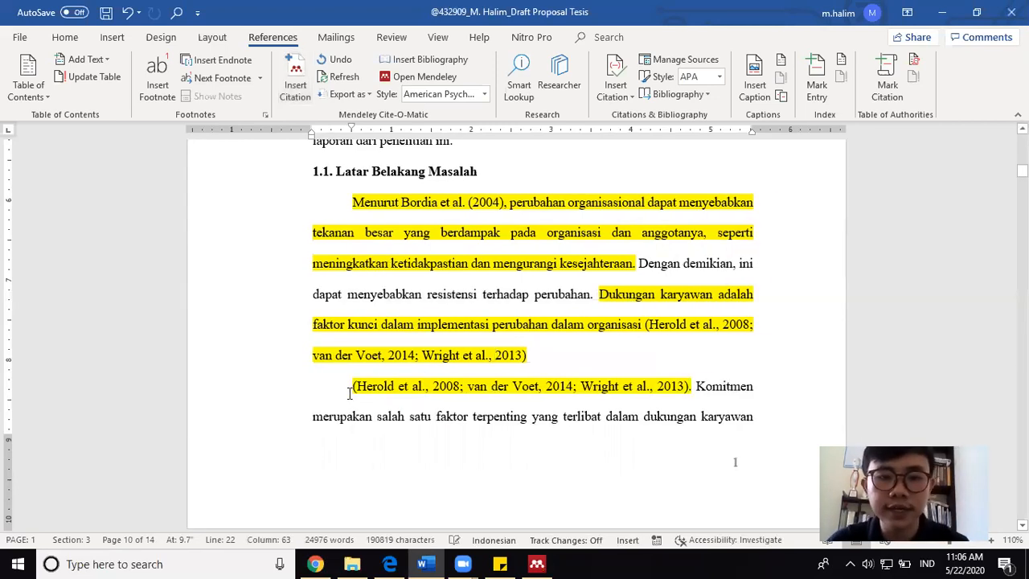
left_click_drag(645, 324, 349, 393)
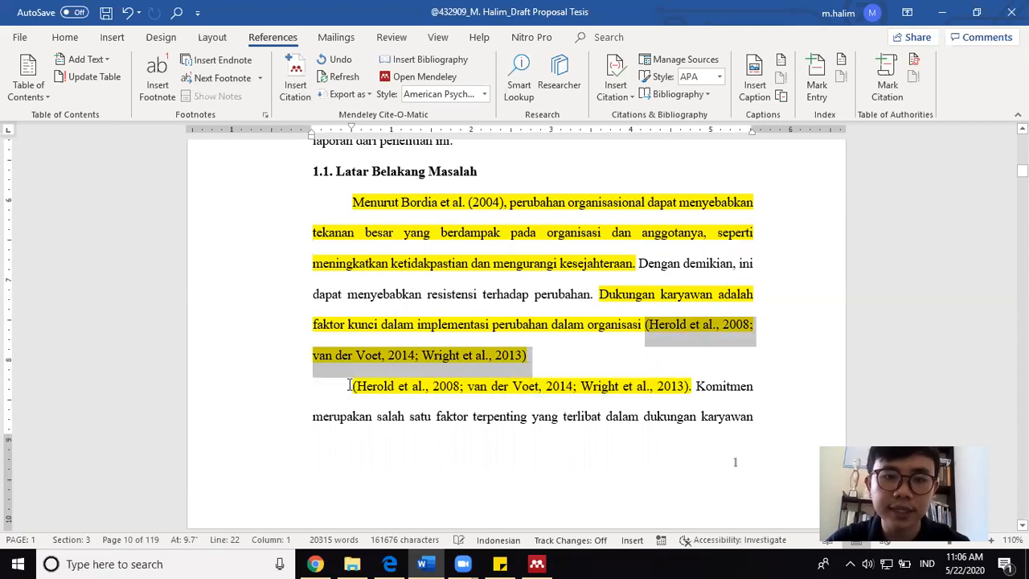
Delete the original three-source citation and join the newly inserted one to the end of its sentence.
key("Delete")
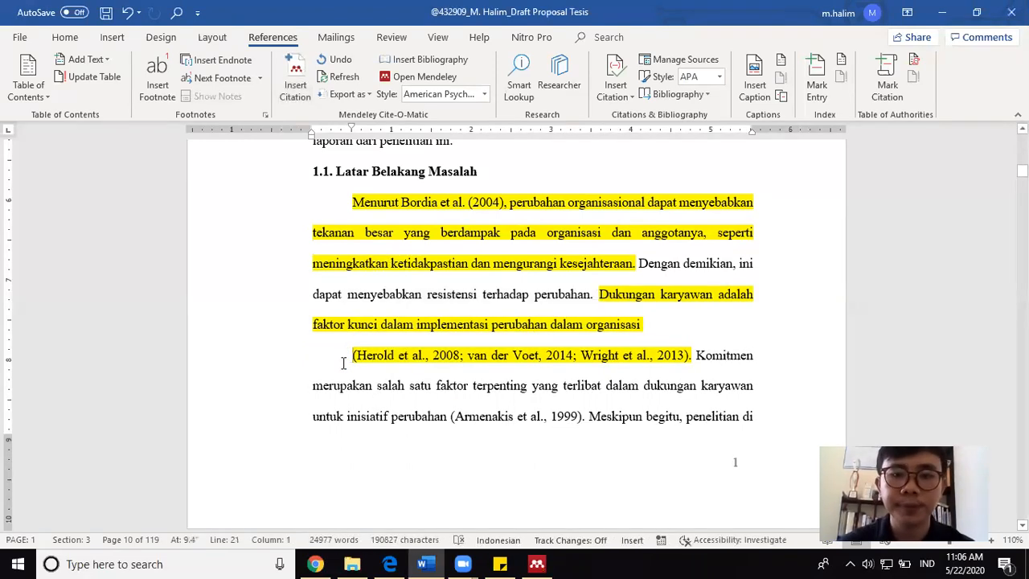
key("BackSpace")
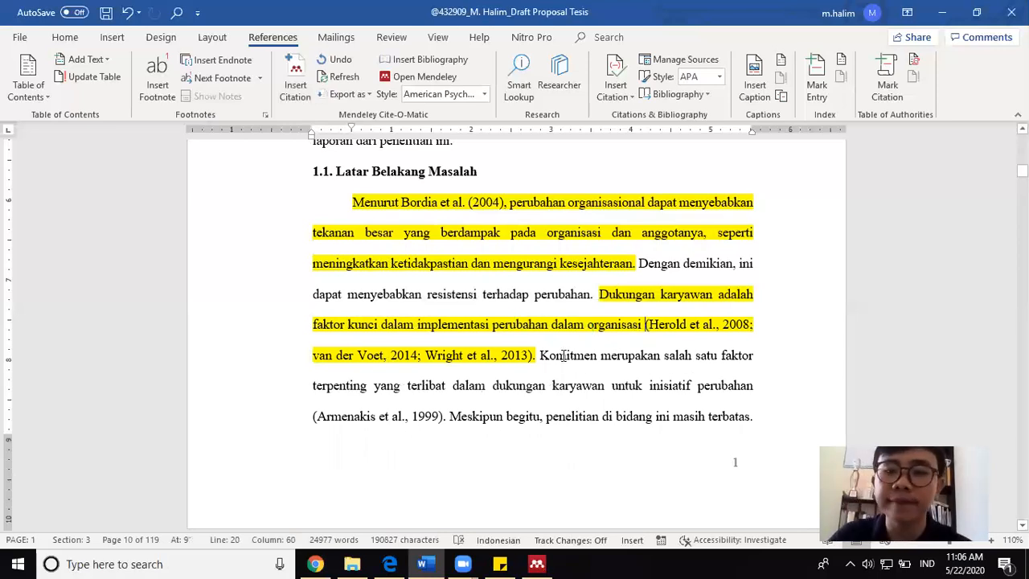
left_click(507, 345)
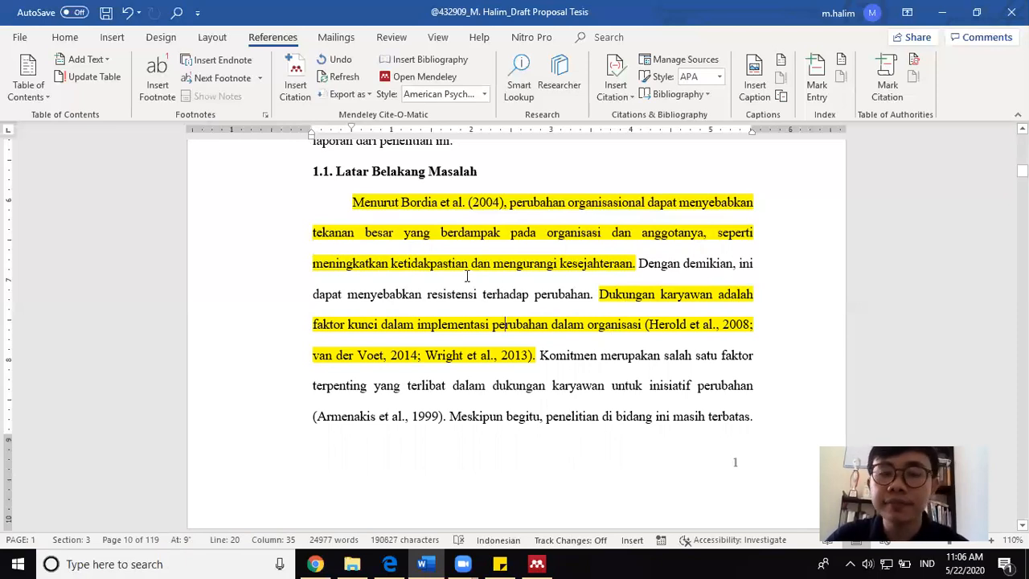
left_click(416, 204)
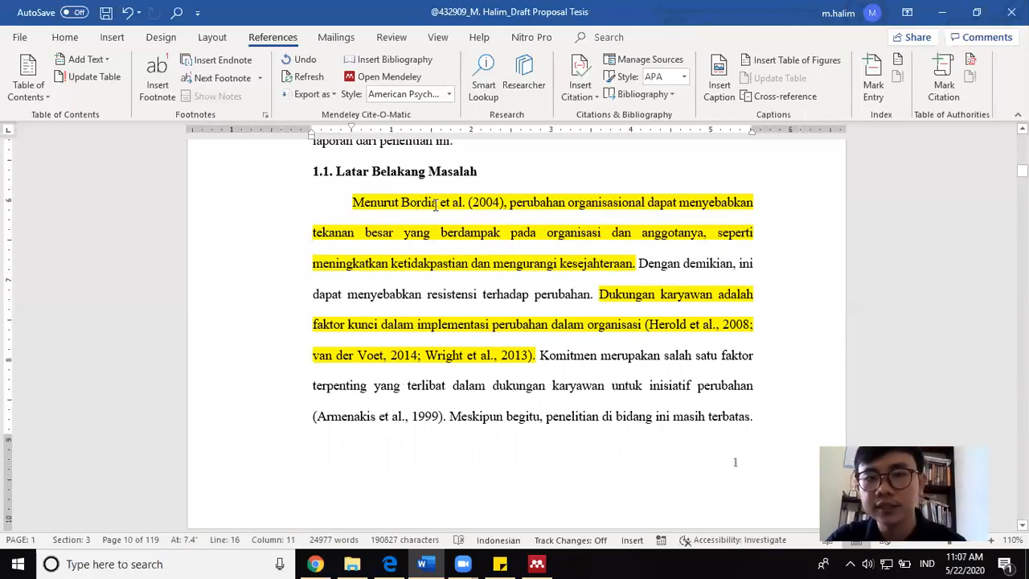
left_click(427, 203)
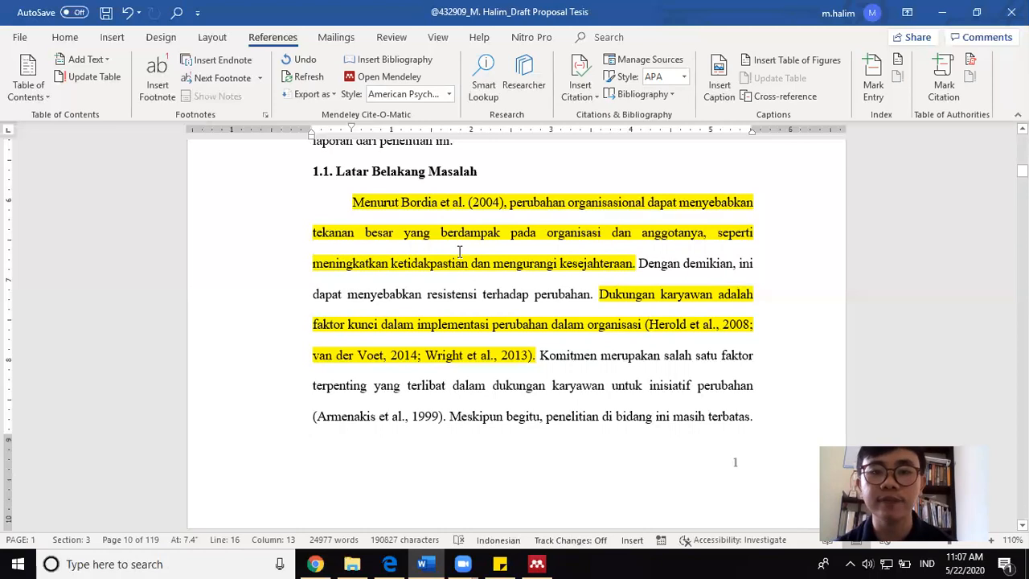
scroll(553, 253, "down", 3)
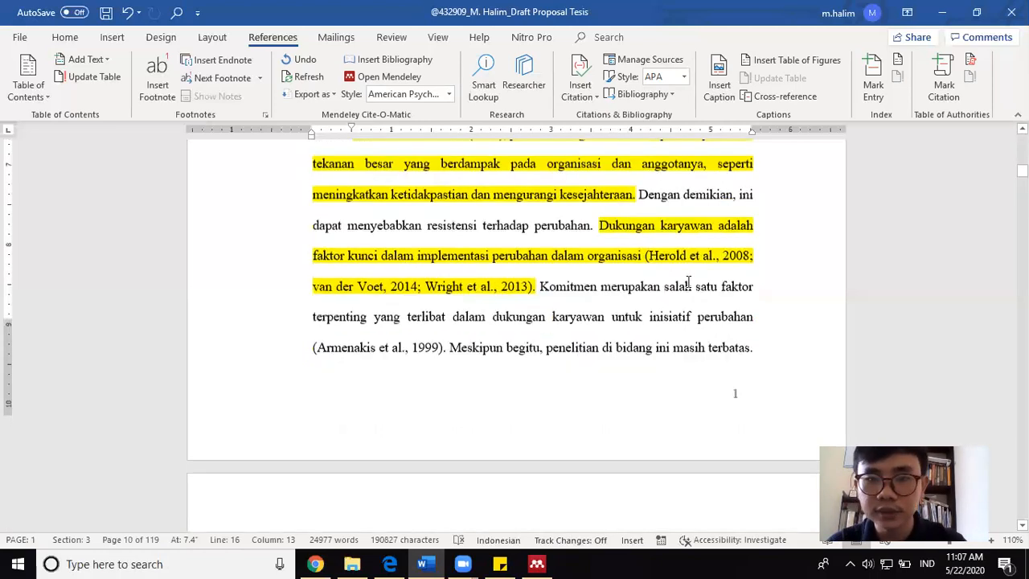
left_click_drag(492, 221, 600, 246)
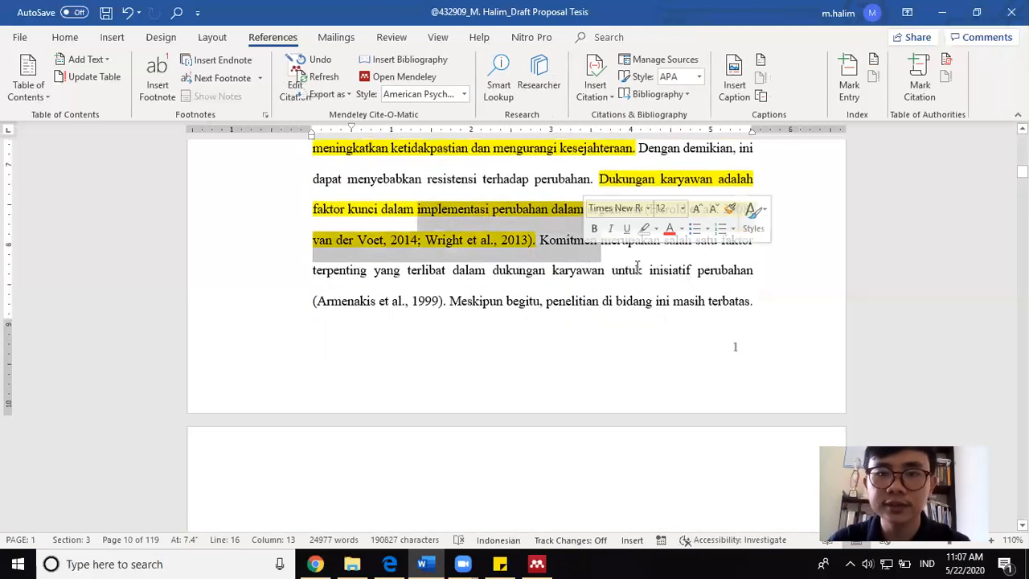
scroll(644, 281, "up", 3)
scroll(644, 281, "up", 3)
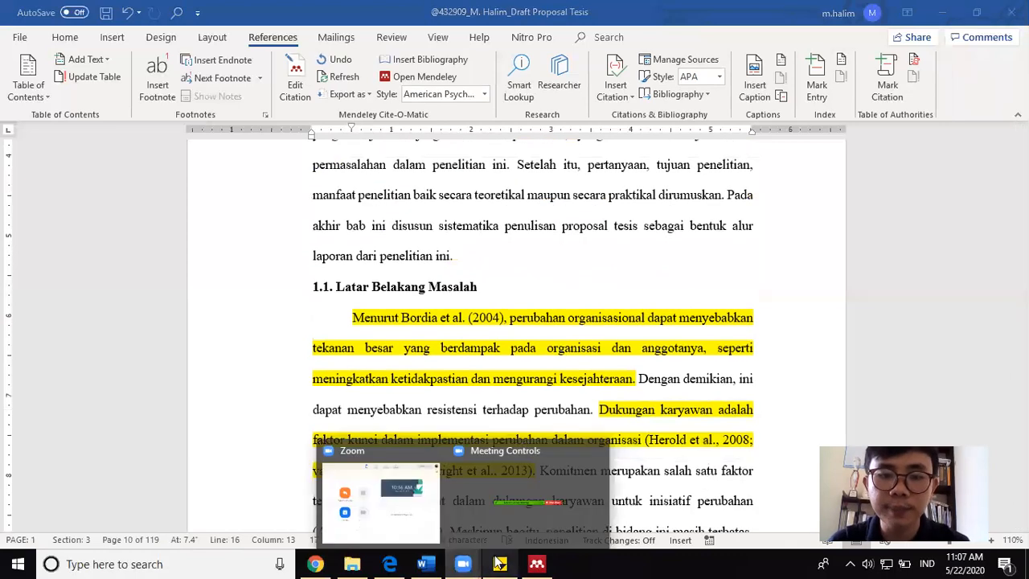
Check the topic list in the sticky note, return to Word, and find the highlighted direct quotation's page reference on page 2.
left_click(500, 563)
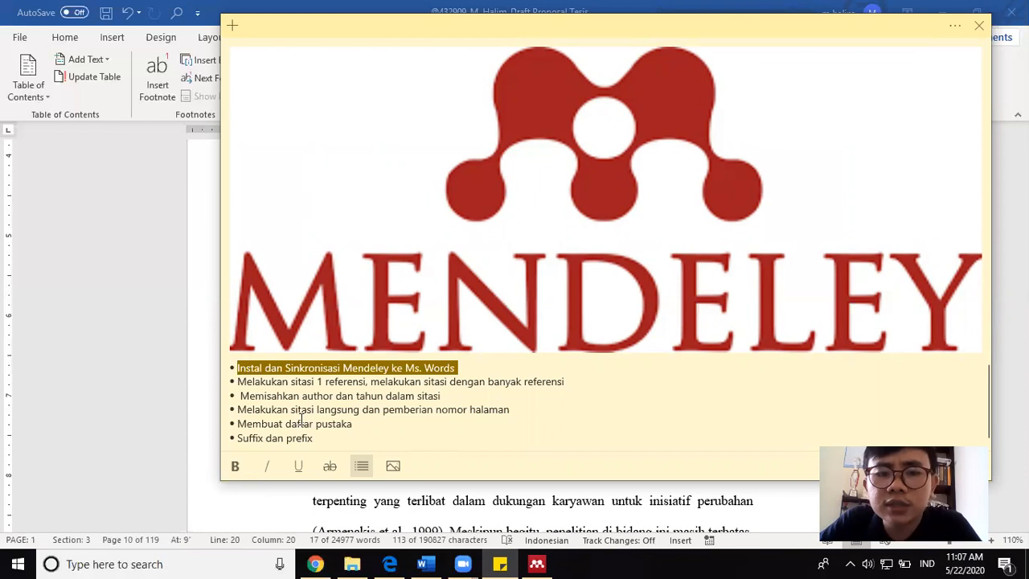
left_click(425, 563)
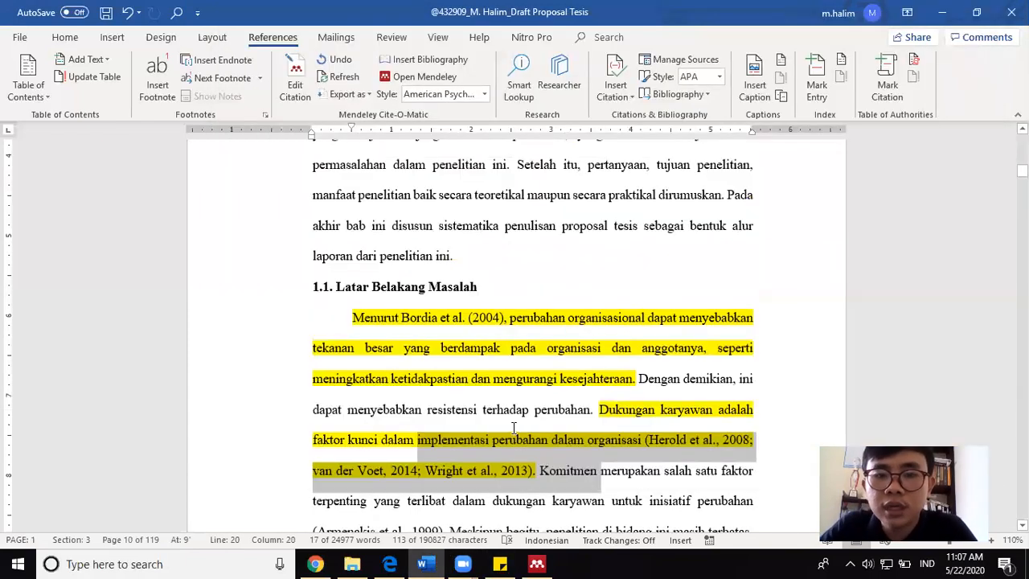
scroll(513, 428, "down", 12)
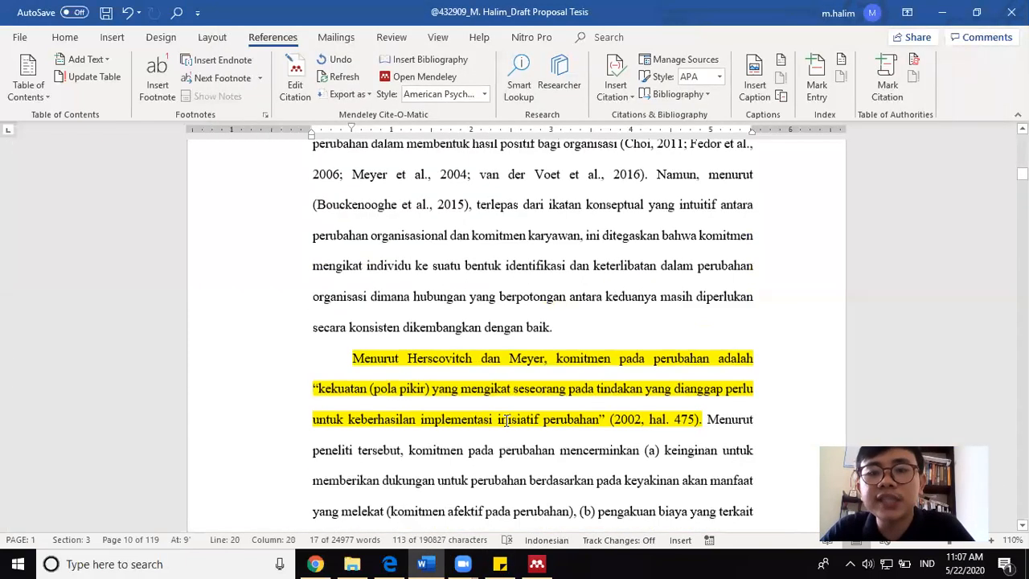
scroll(506, 419, "down", 3)
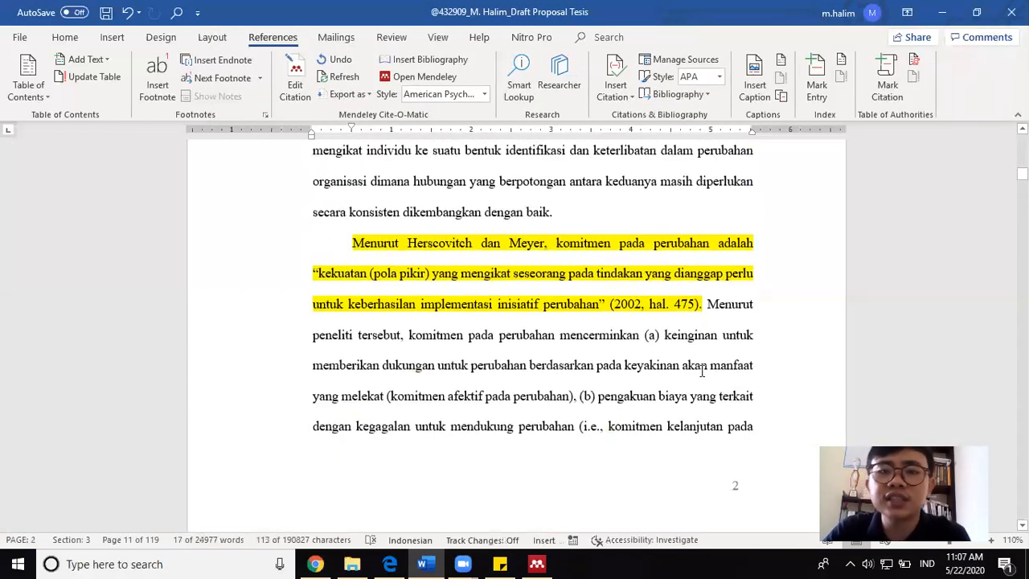
left_click(649, 304)
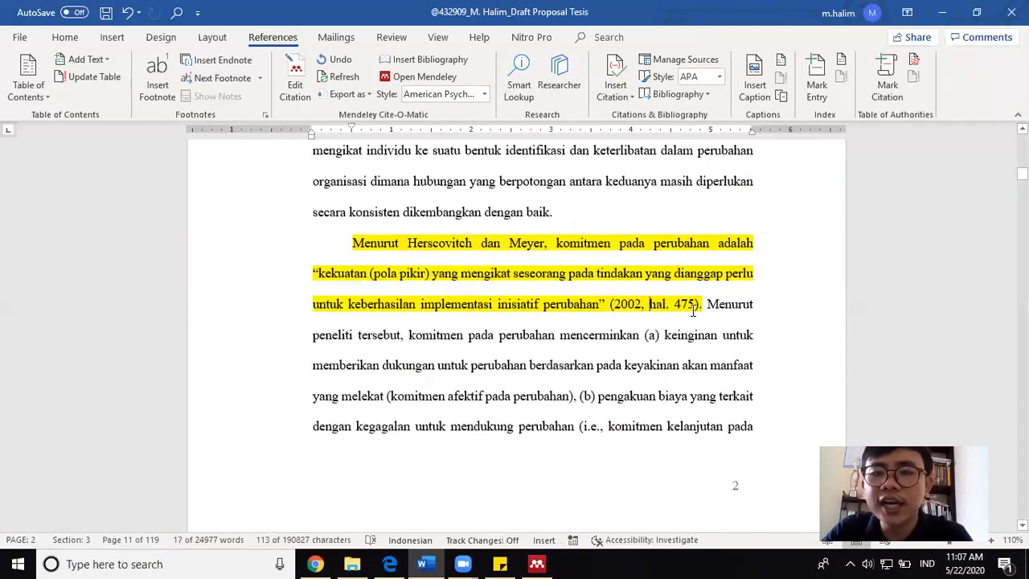
left_click(693, 306, "shift")
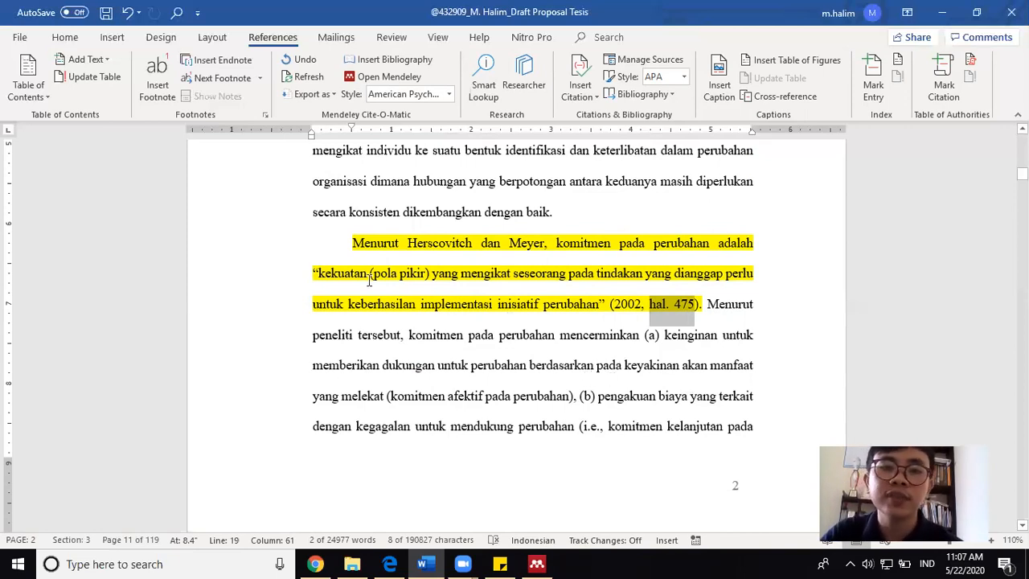
Examine the quoted definition, its quotation marks, and the end of the citation that follows it.
left_click_drag(322, 273, 605, 303)
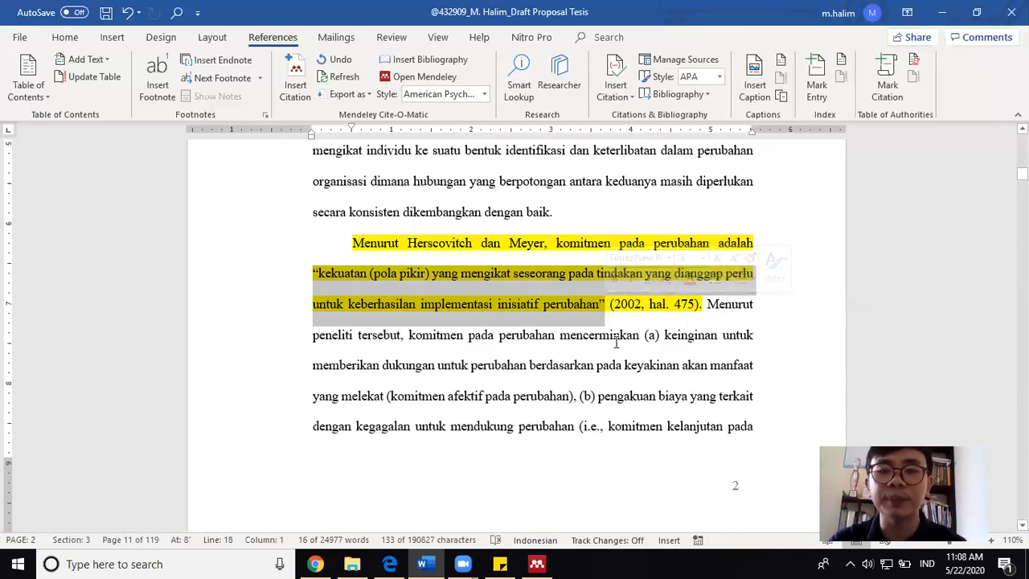
left_click(539, 329)
left_click_drag(314, 275, 607, 306)
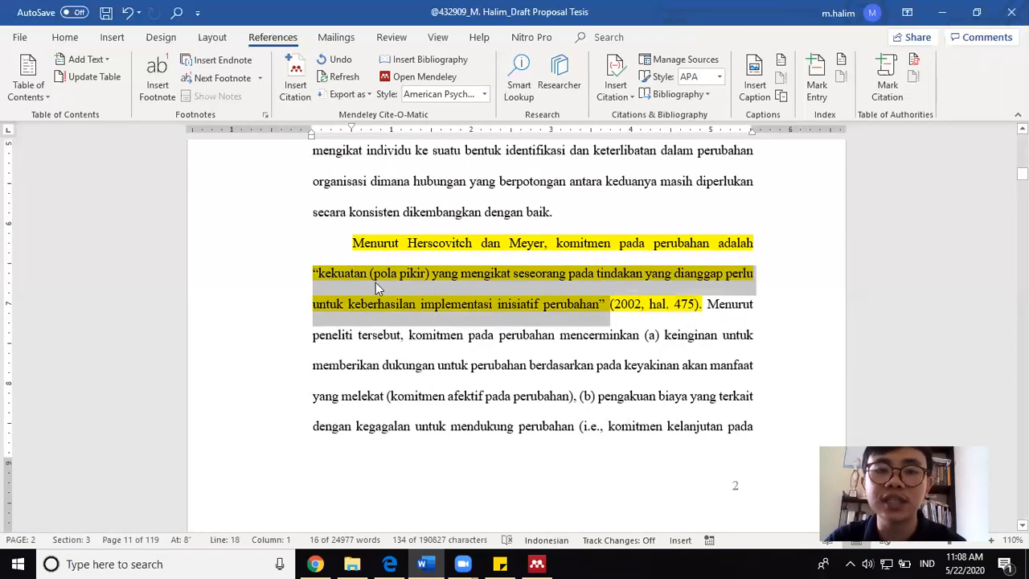
left_click(329, 275)
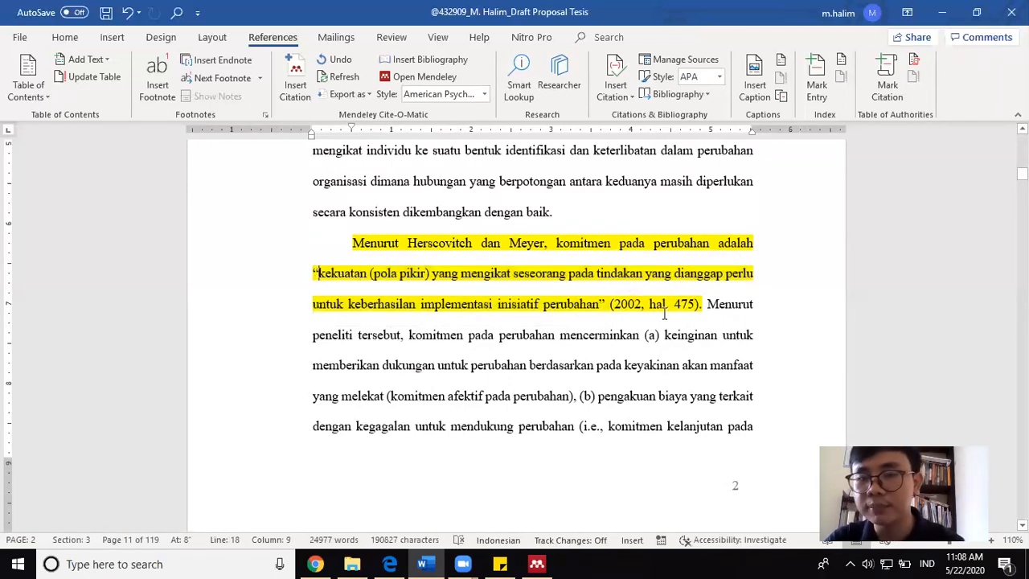
left_click(704, 305)
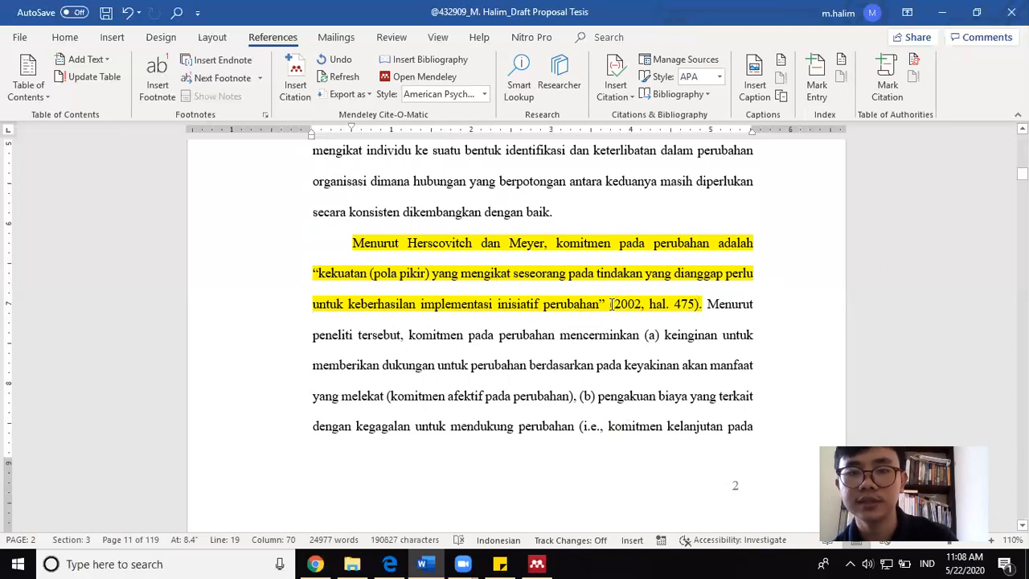
Remove "(2002, hal. 475)" and the introductory author phrase from the quotation sentence, making it start with "Komitmen pada perubahan".
left_click_drag(610, 304, 697, 309)
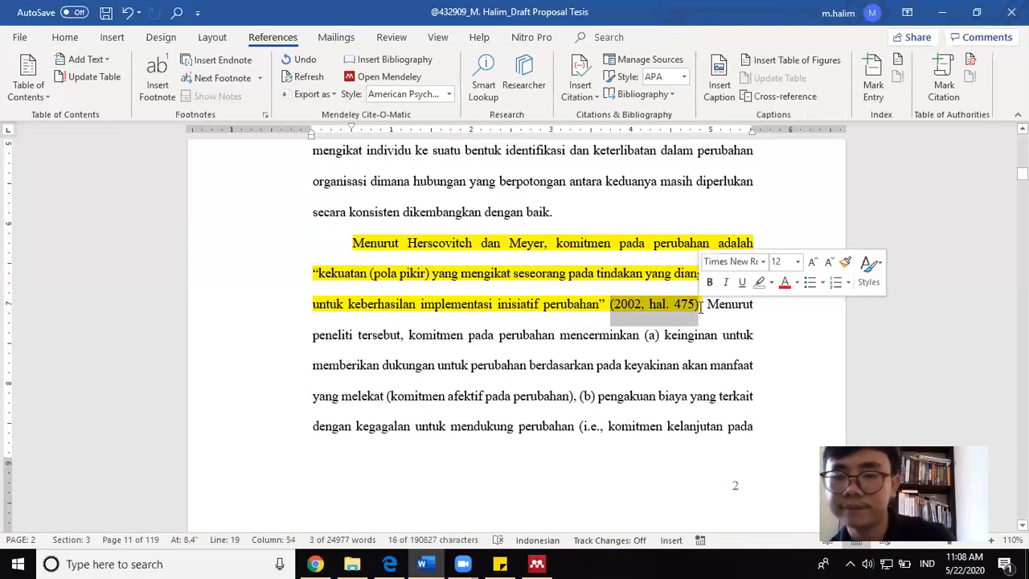
key("BackSpace")
left_click_drag(407, 243, 527, 242)
left_click_drag(354, 243, 562, 250)
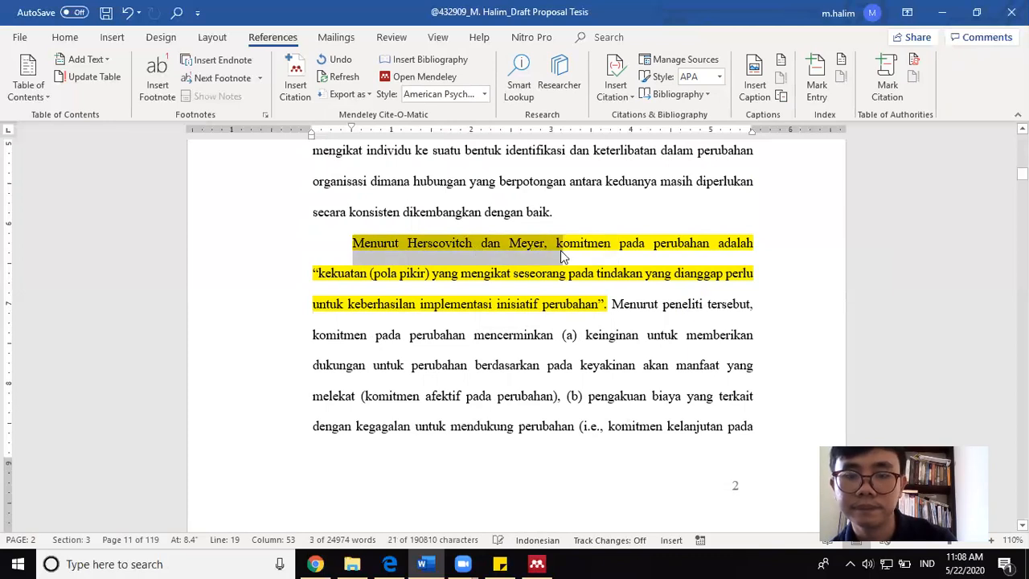
key("BackSpace")
type("K")
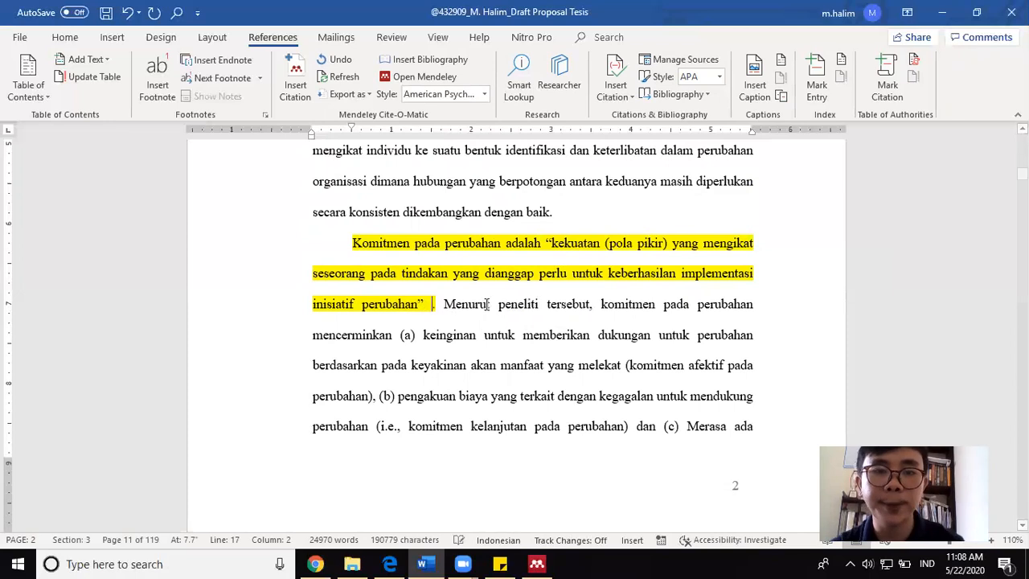
Begin a Mendeley citation after the quotation, search the first author's surname, and add the 2002 article "Commitment to organizational change".
left_click(302, 95)
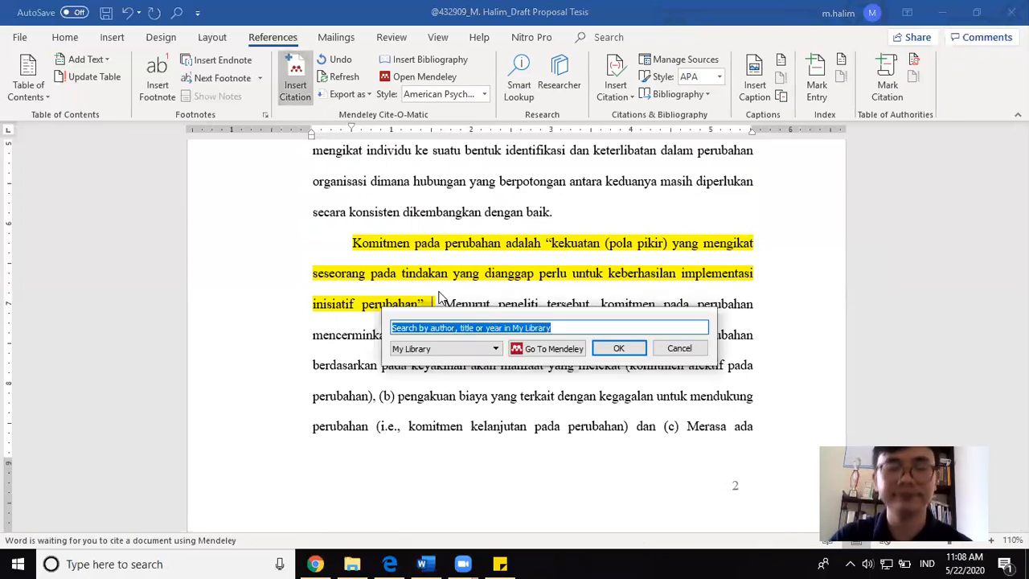
type("hersco")
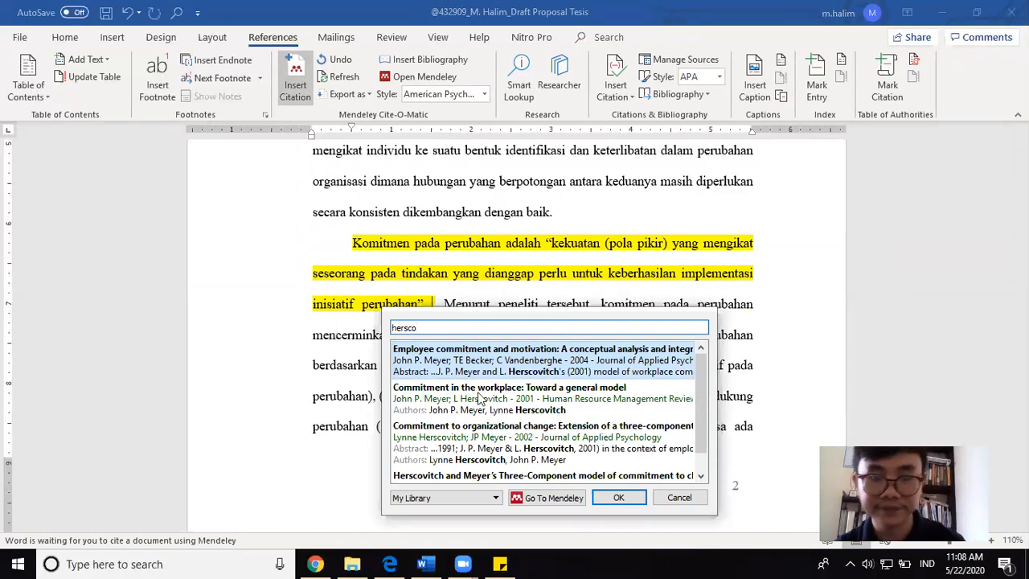
left_click(486, 439)
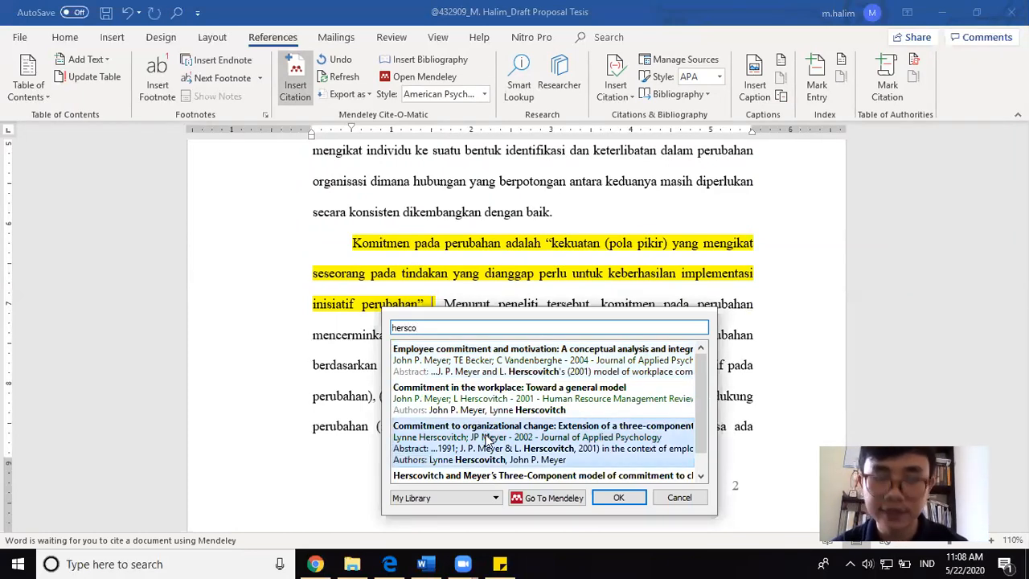
double_click(486, 439)
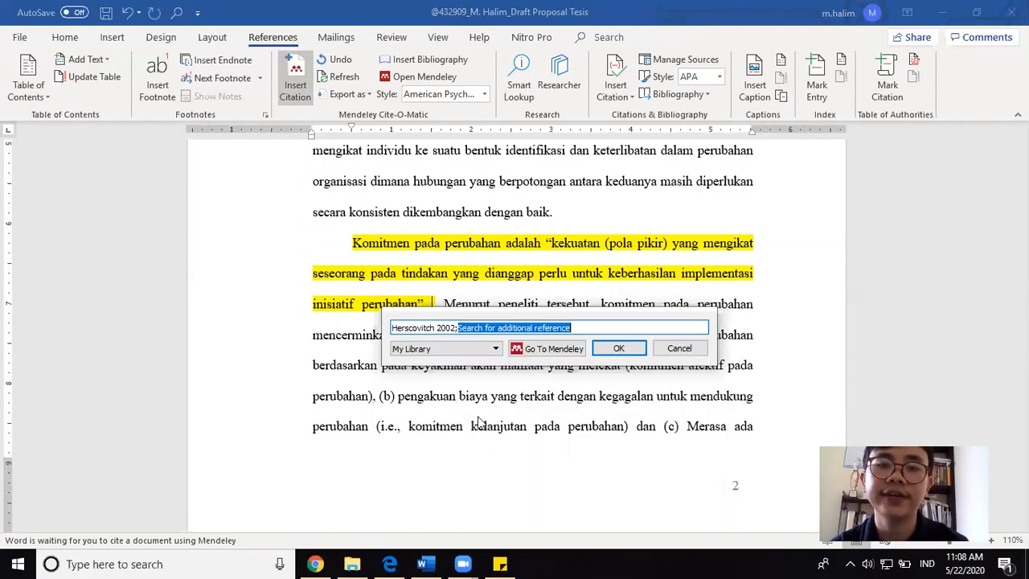
Set the citation's page number to 475 and insert the citation after the quotation.
left_click(409, 330)
left_click(473, 348)
left_click(523, 367)
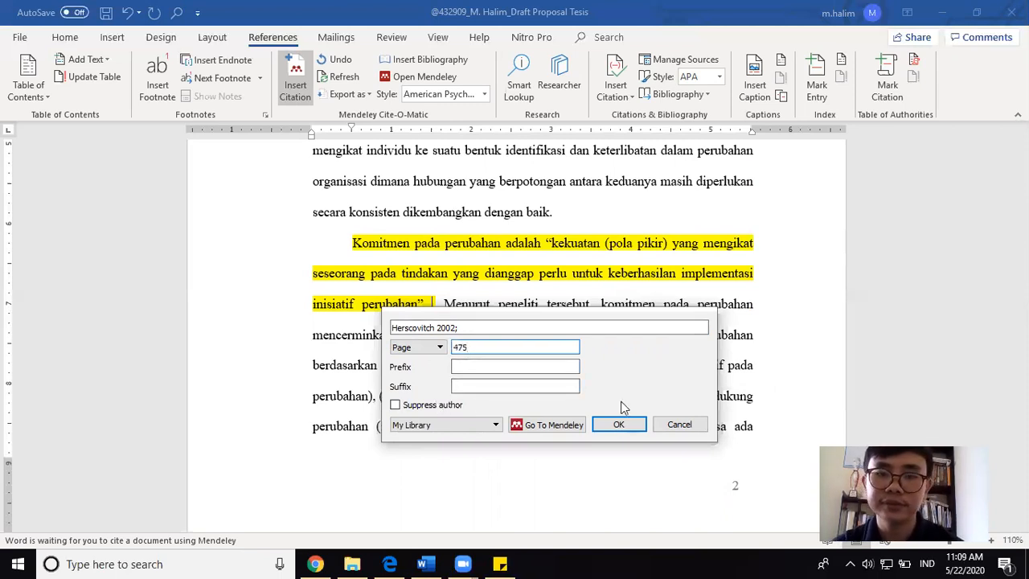
left_click(618, 425)
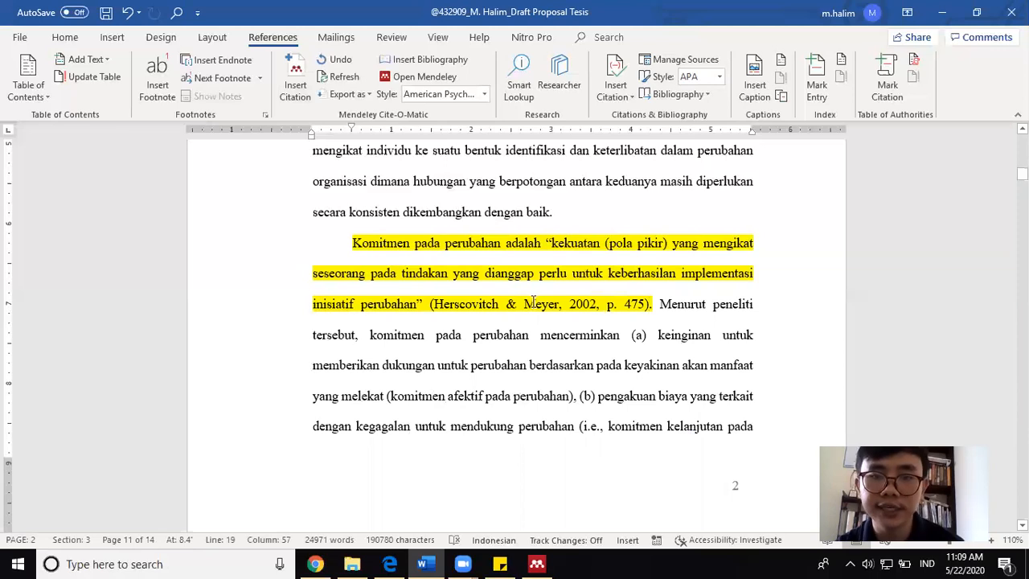
Change "p." to "hal." in the inserted citation and keep the manual edit.
left_click(616, 304)
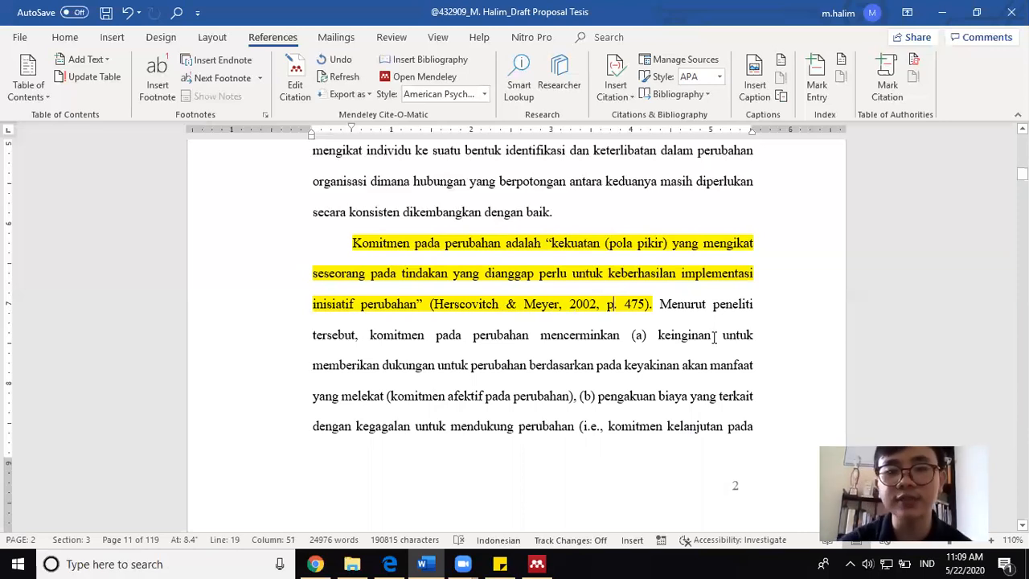
key("BackSpace")
key("BackSpace")
type("hal.")
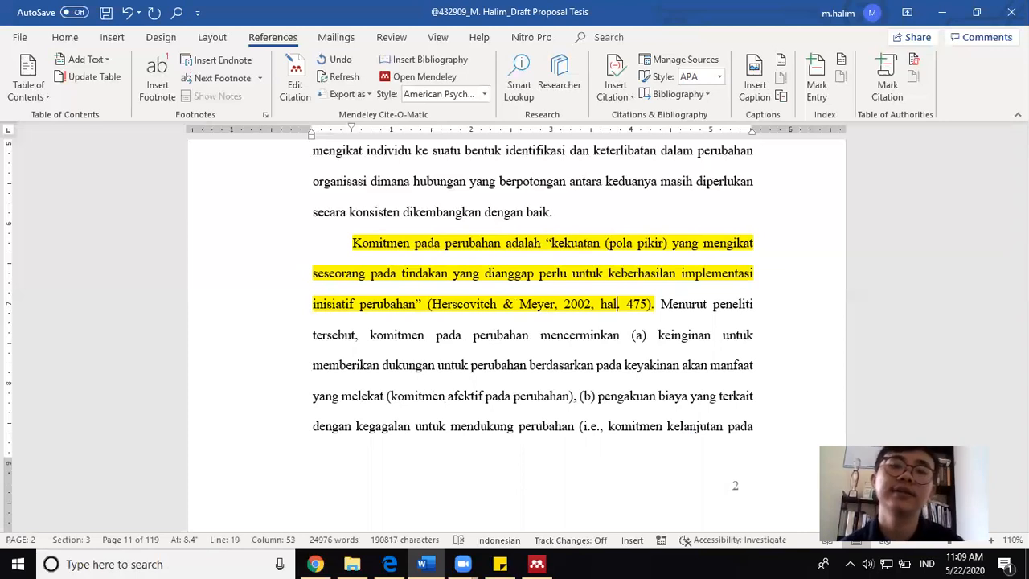
left_click(630, 349)
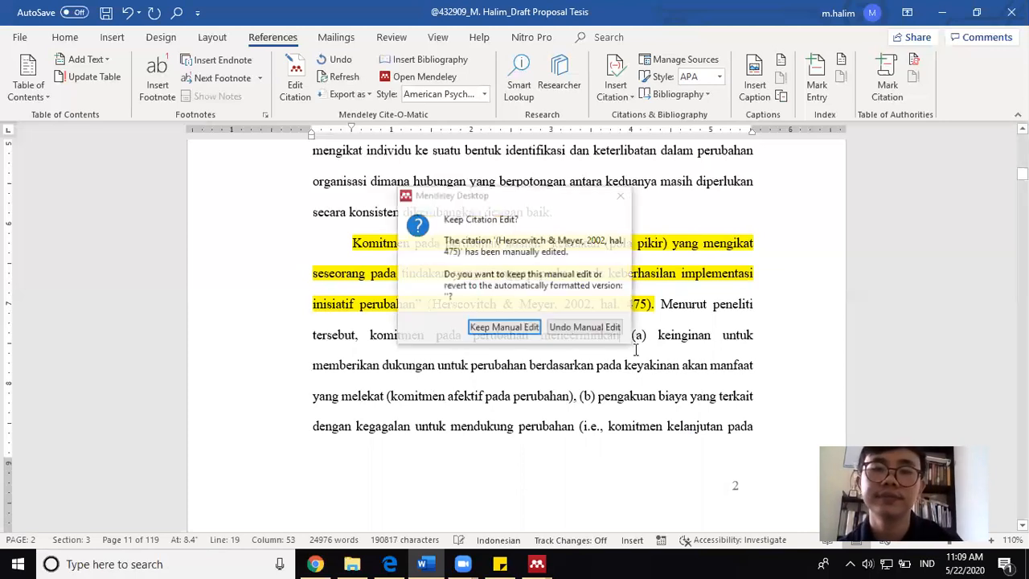
left_click(527, 327)
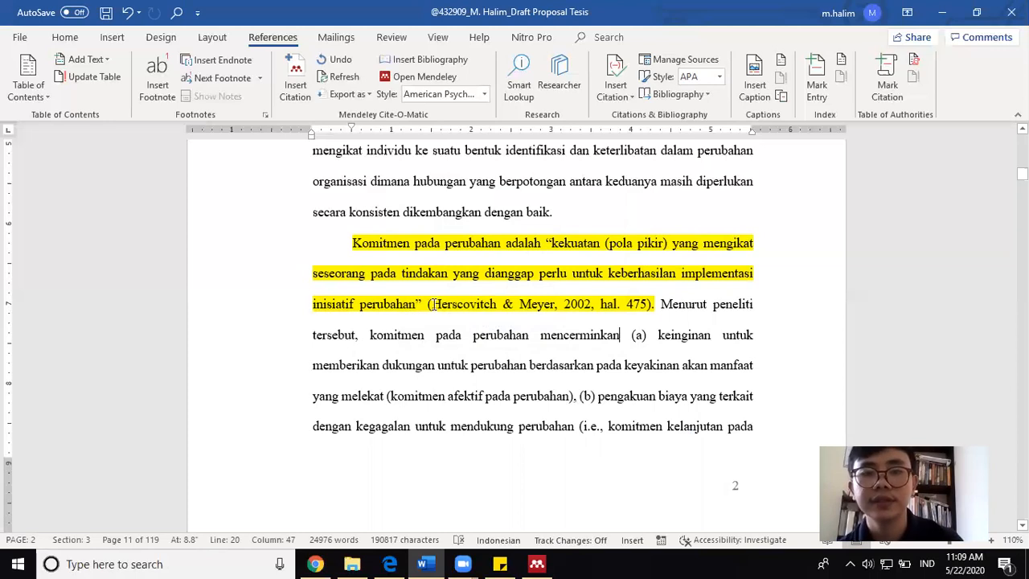
Try replacing "&" with "dan" in the page-numbered citation and undo the replacement.
left_click_drag(457, 305, 654, 305)
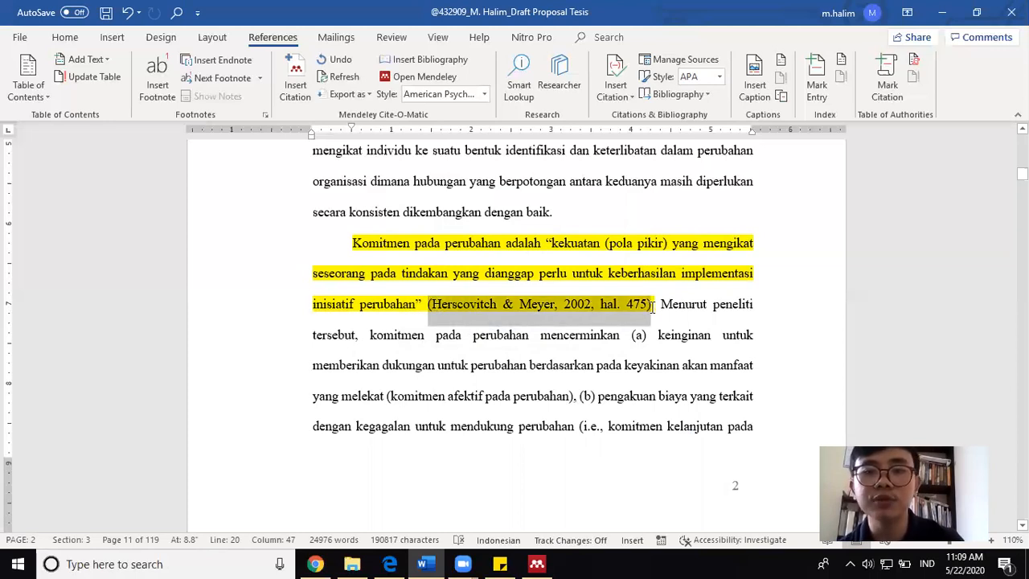
left_click_drag(515, 307, 503, 306)
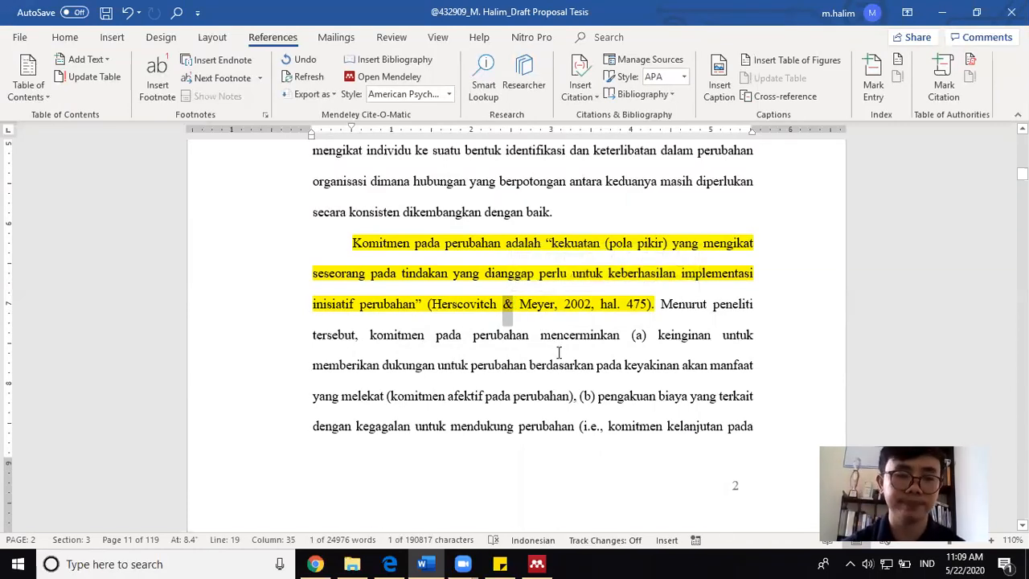
type("dan")
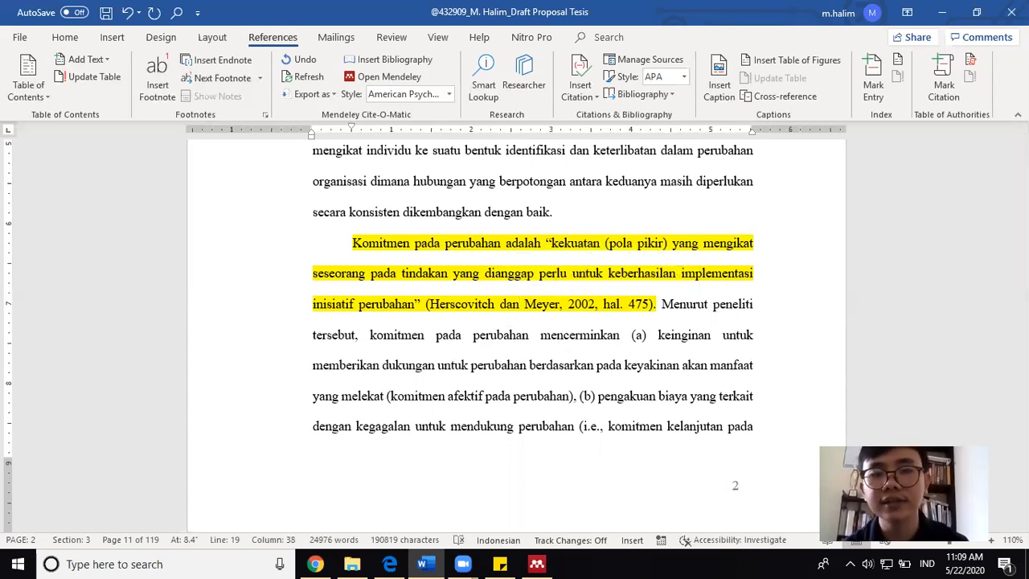
key("ctrl+z")
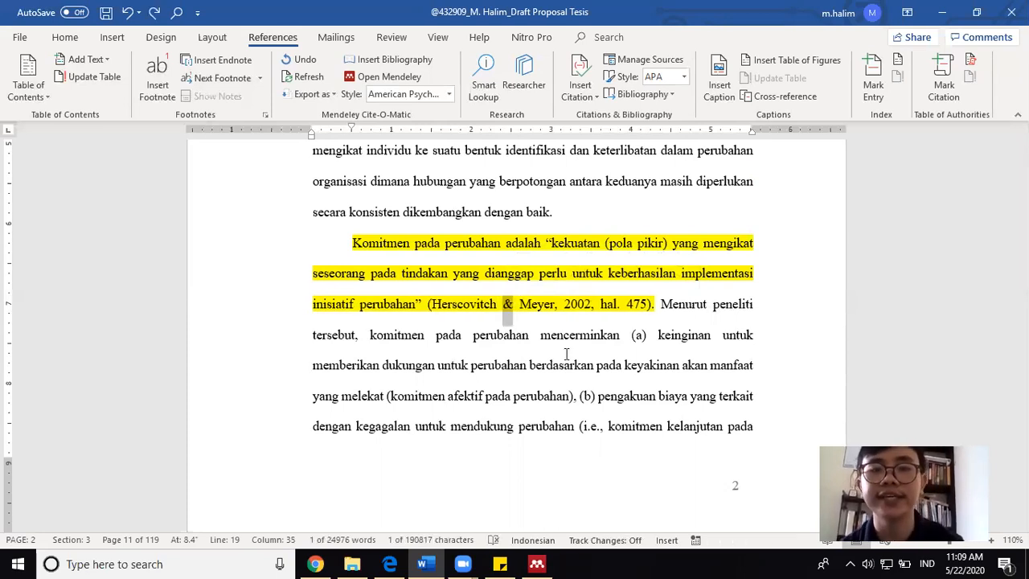
Begin the highlighted quotation sentence with "Menurut" and both authors' surnames joined by "dan", and lowercase the first letter of "komitmen".
left_click(568, 351)
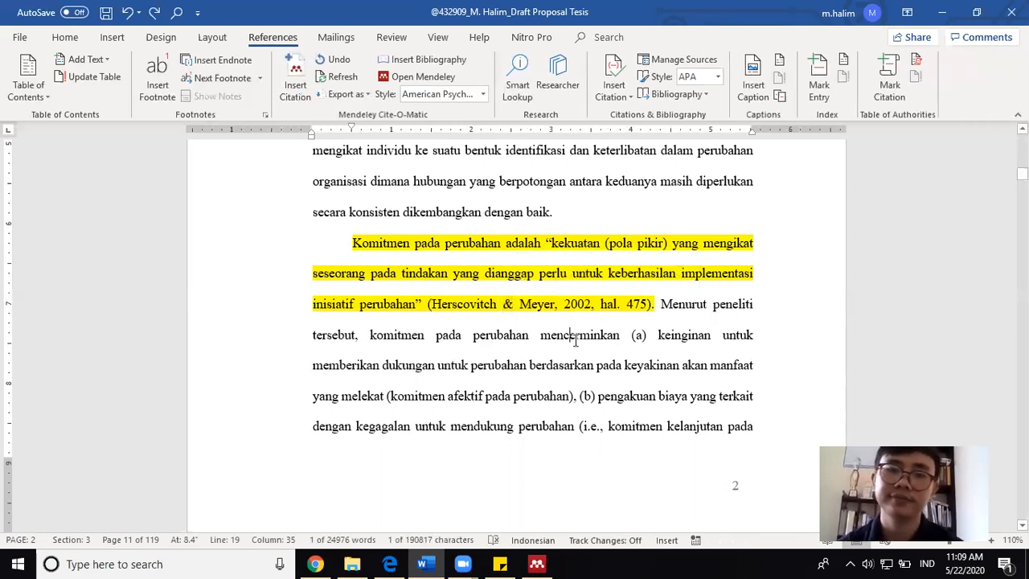
left_click(354, 247)
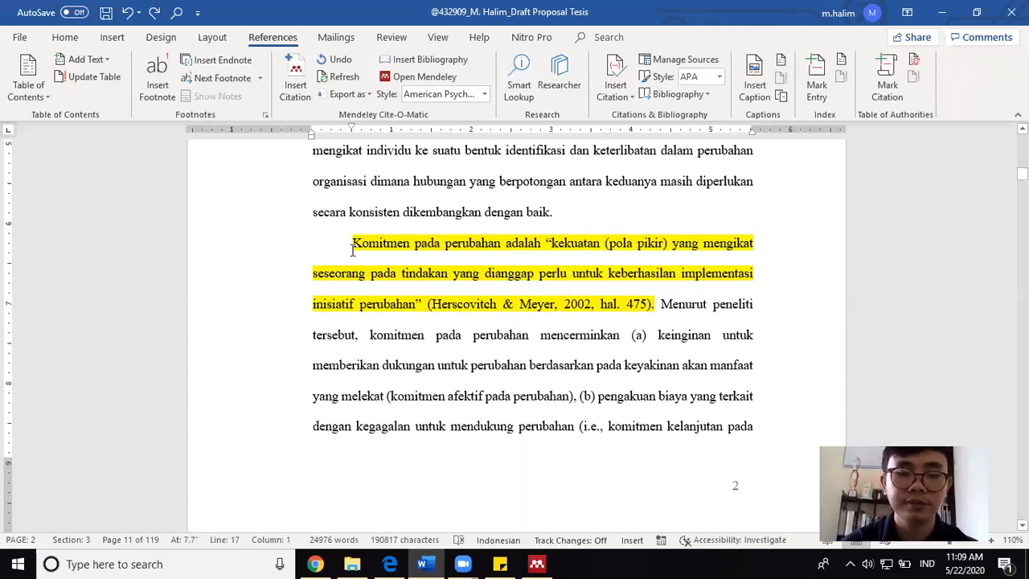
type("Menurut He")
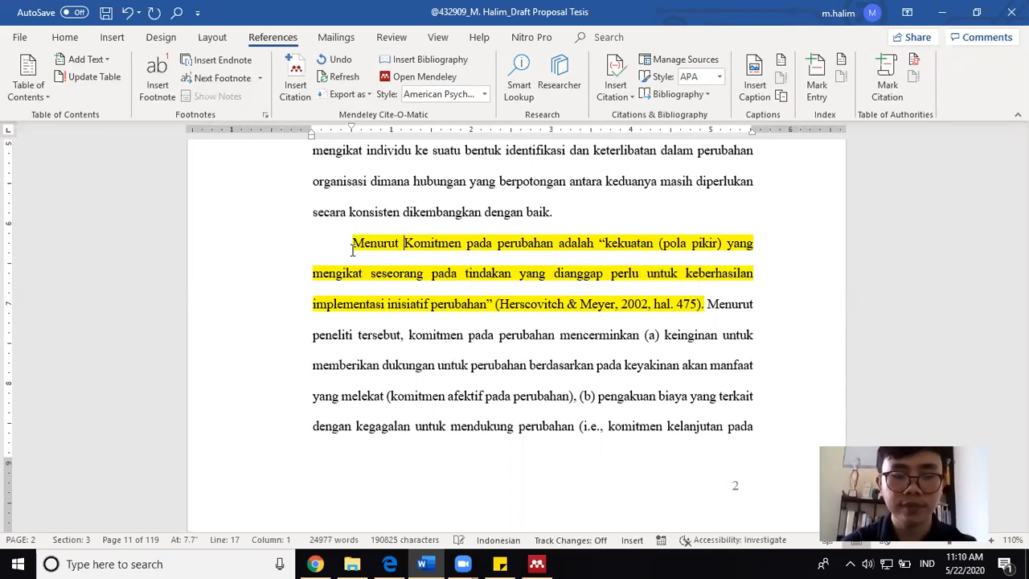
type("rscovitch")
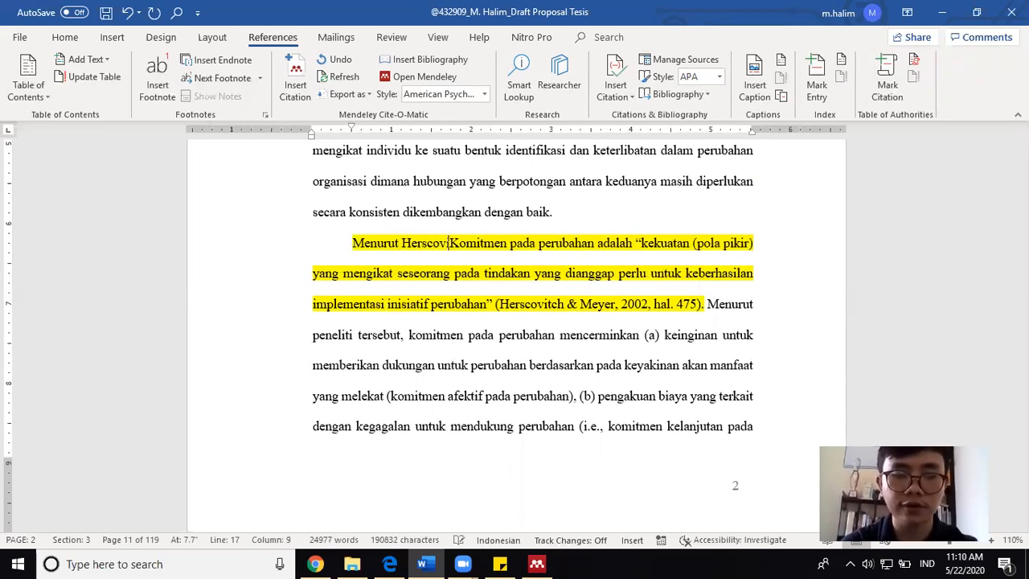
type(" dan Mey")
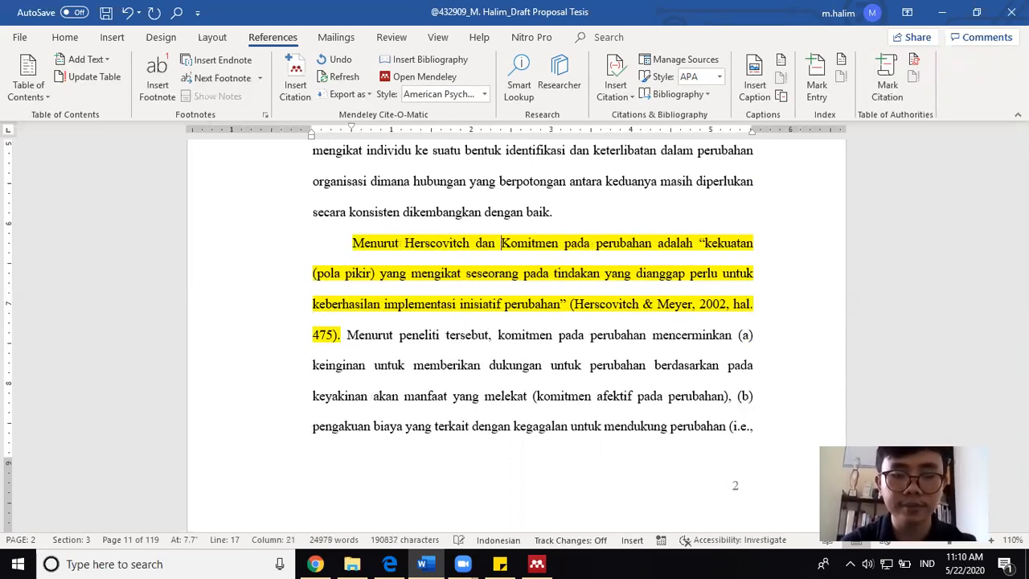
type("er,")
key("BackSpace")
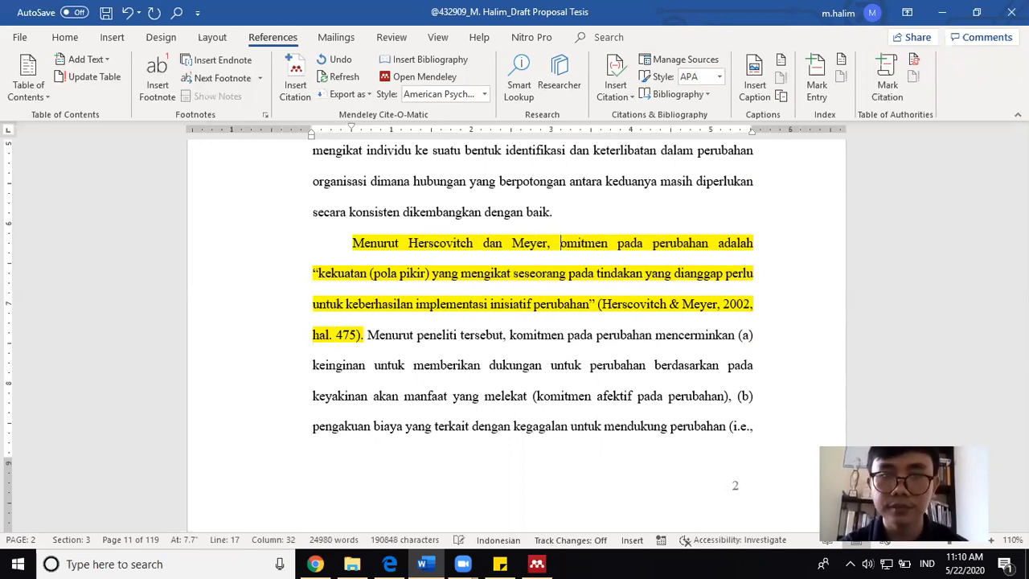
type("k")
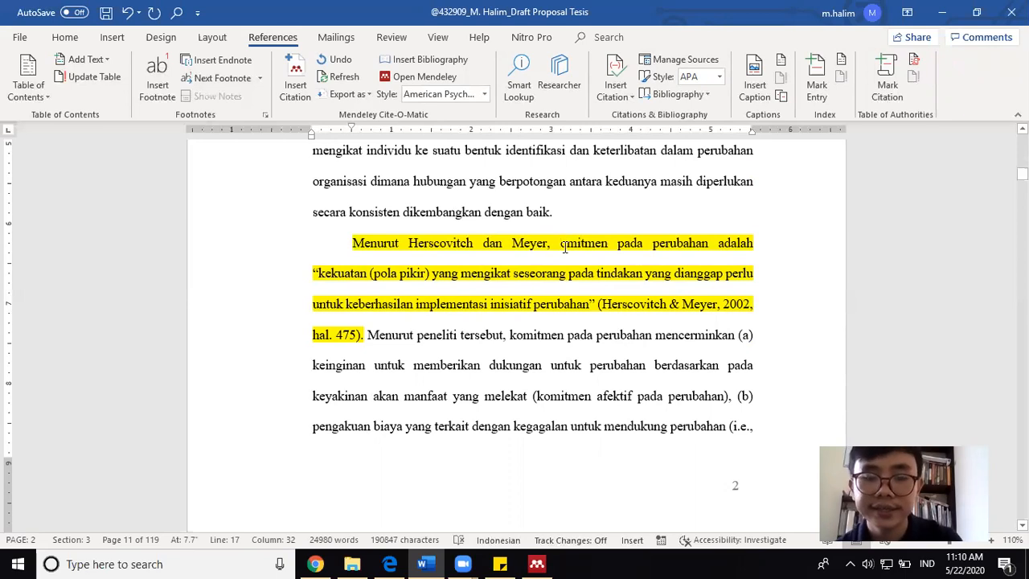
Check the topic outline in Sticky Notes and return to the thesis draft.
double_click(492, 242)
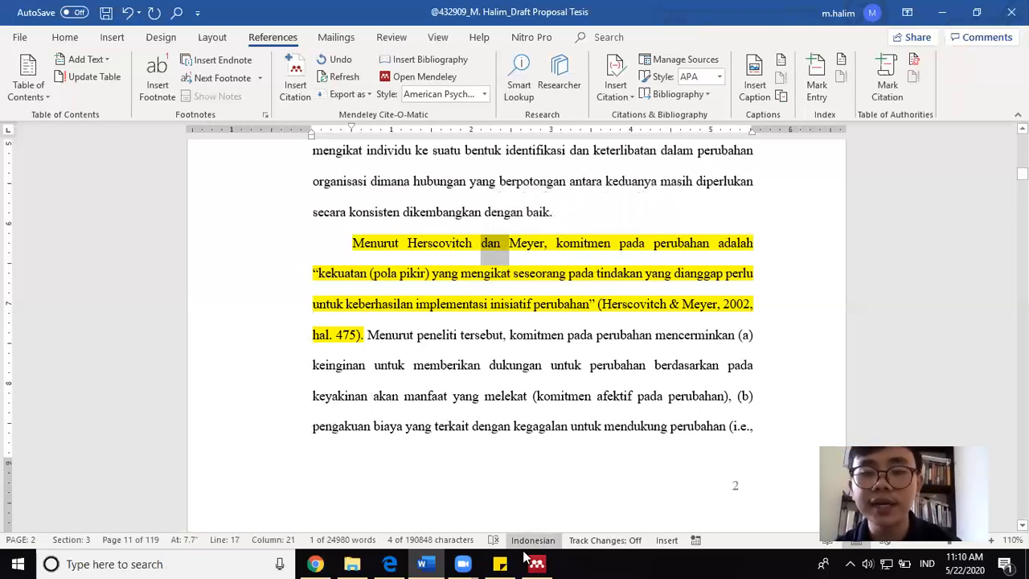
left_click(499, 563)
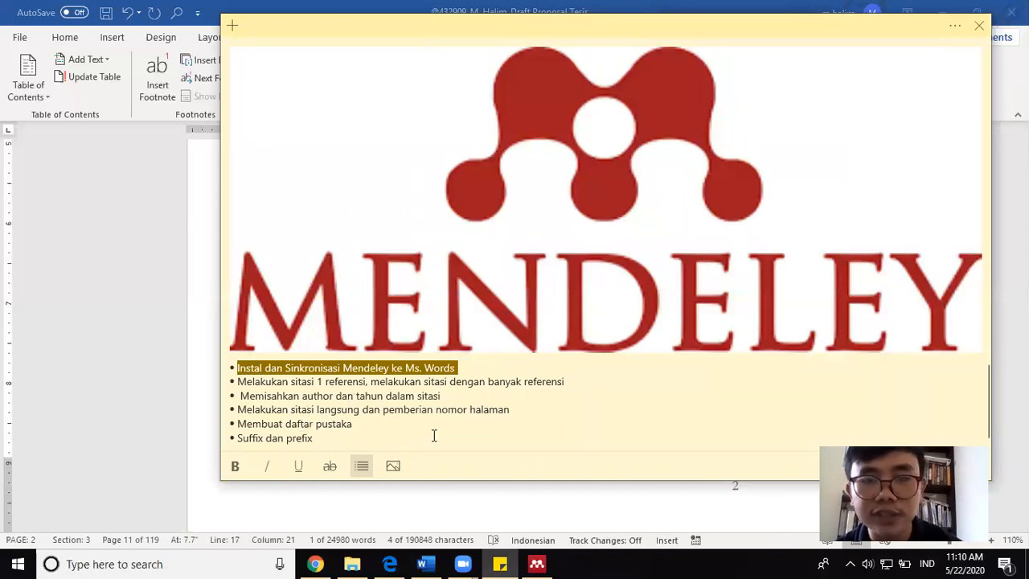
left_click(154, 234)
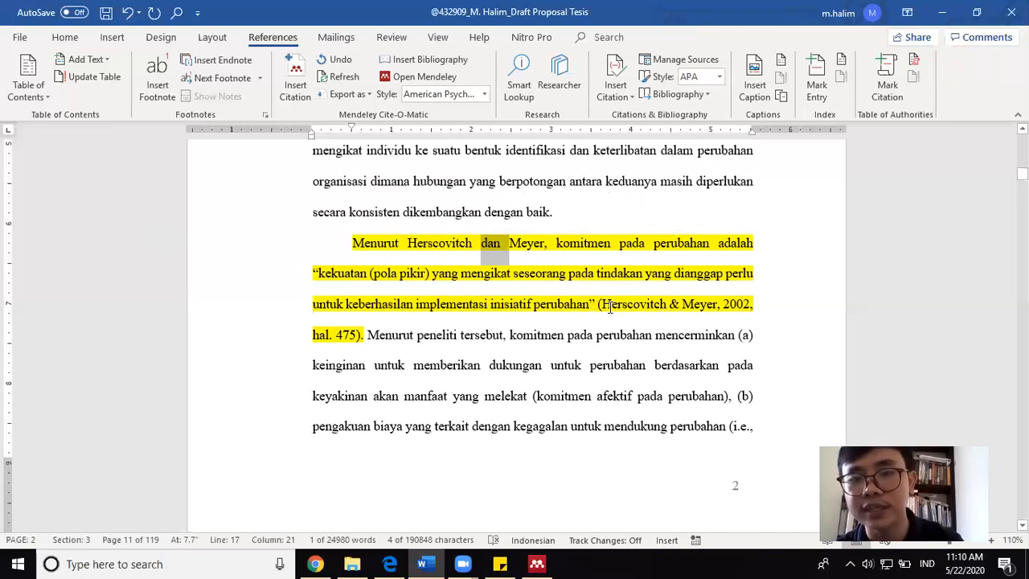
Delete the authors' names from the citation after the quotation, and remove the remaining year and page reference.
left_click_drag(601, 305, 719, 310)
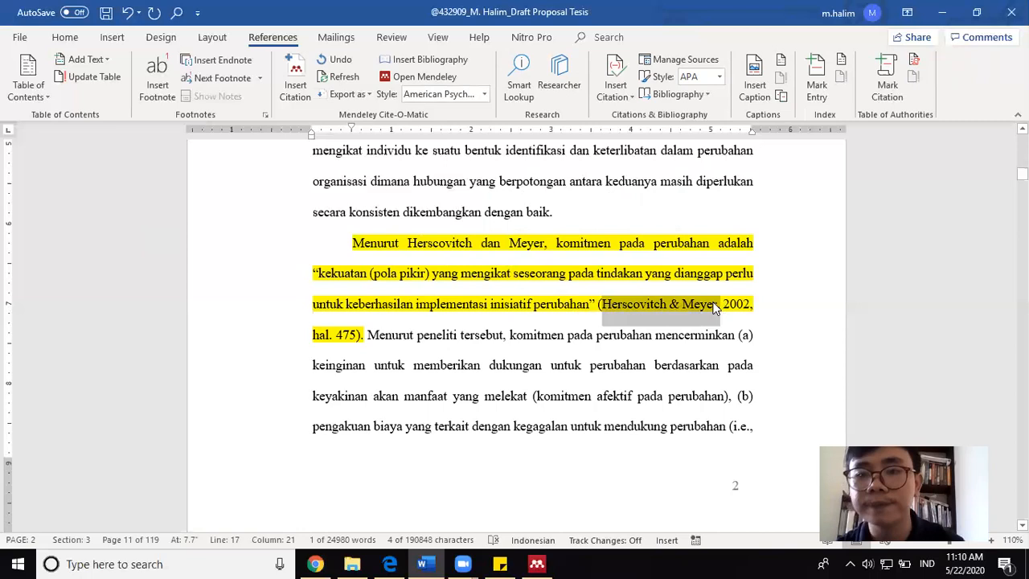
key("Delete")
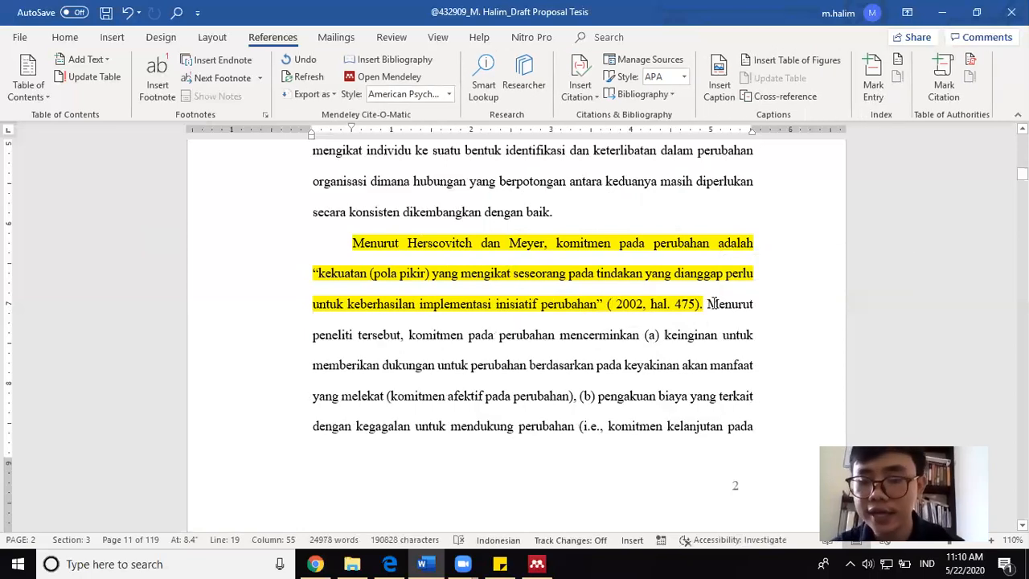
key("BackSpace")
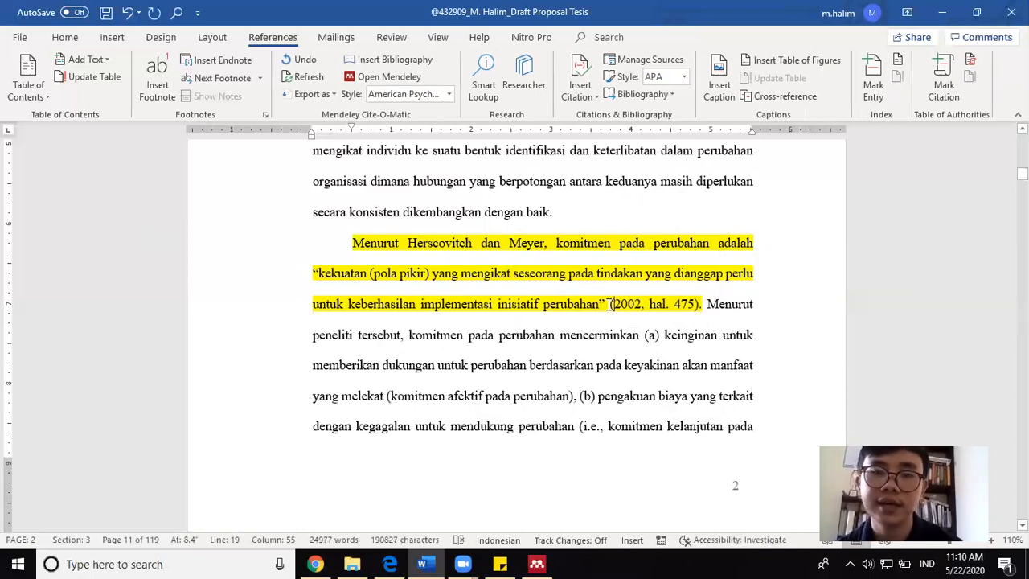
left_click_drag(642, 303, 699, 312)
key("BackSpace")
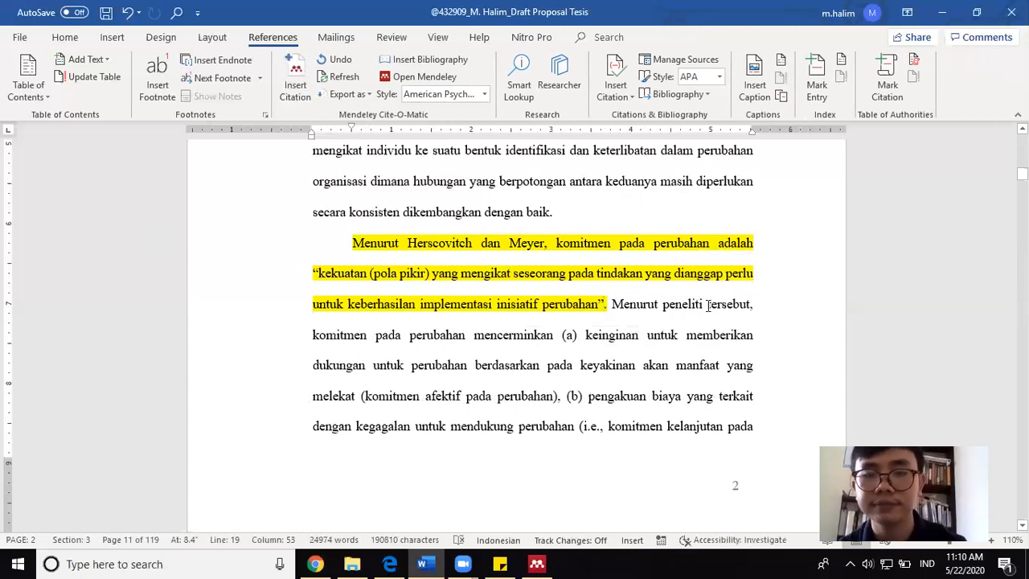
Insert a Mendeley citation of the 2002 article after the quotation with the author suppressed, and undo it.
left_click(295, 80)
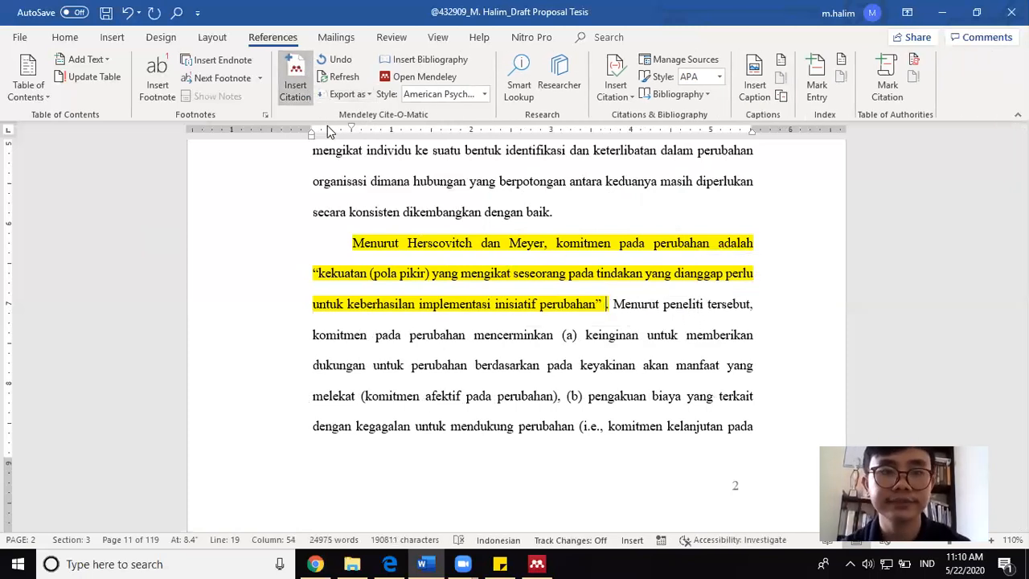
type("co")
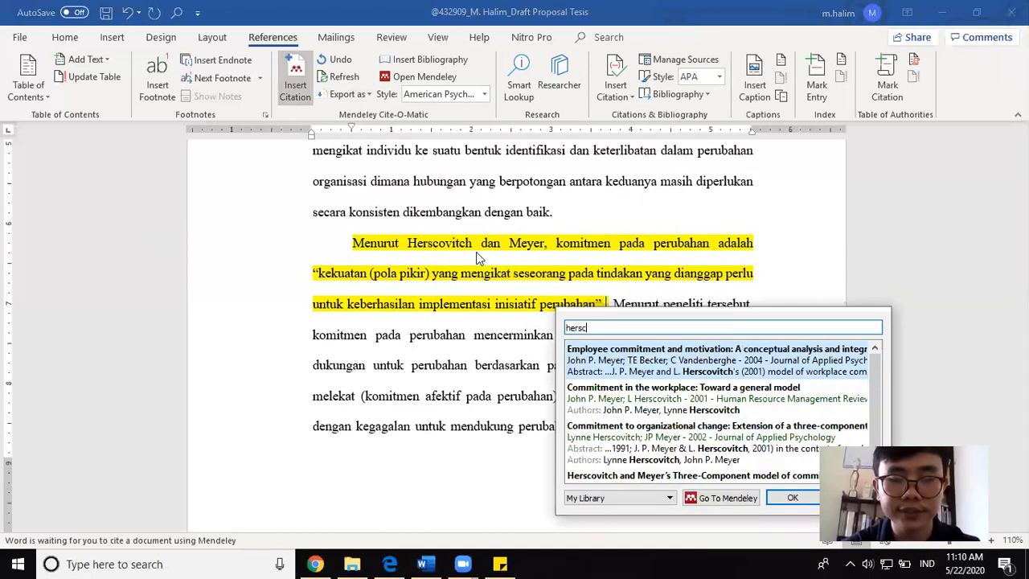
left_click(701, 454)
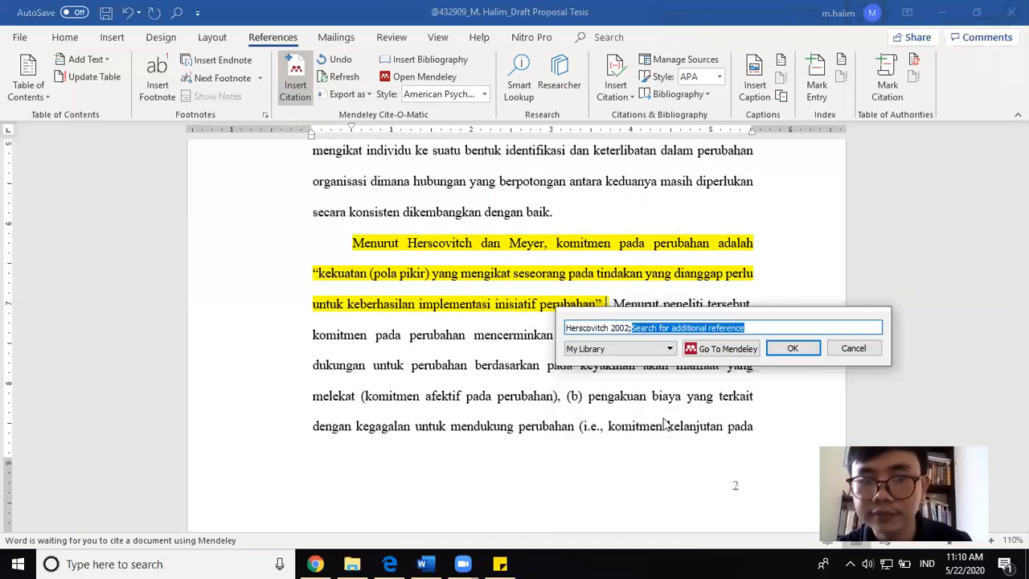
left_click(614, 329)
left_click(608, 406)
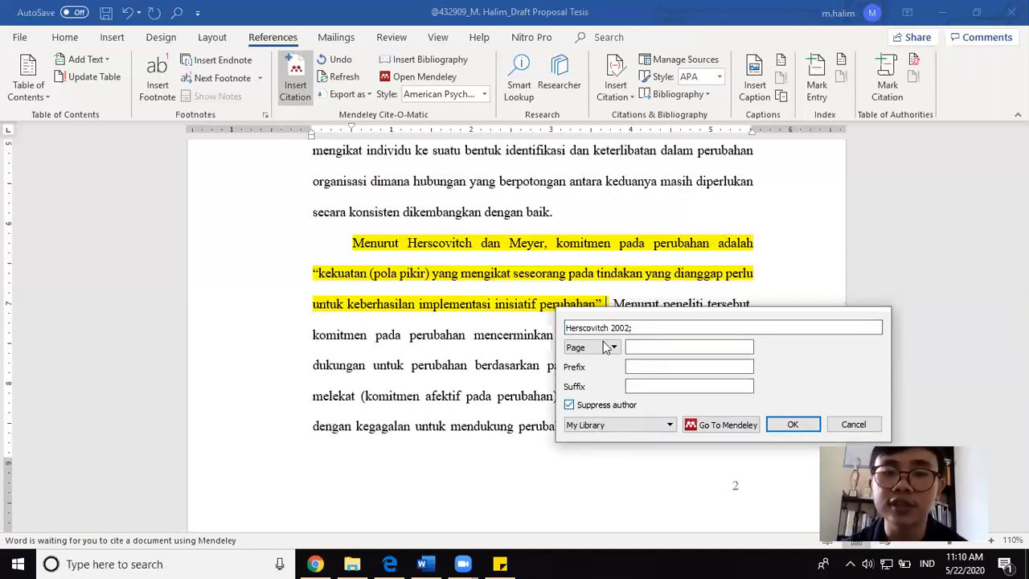
left_click(792, 426)
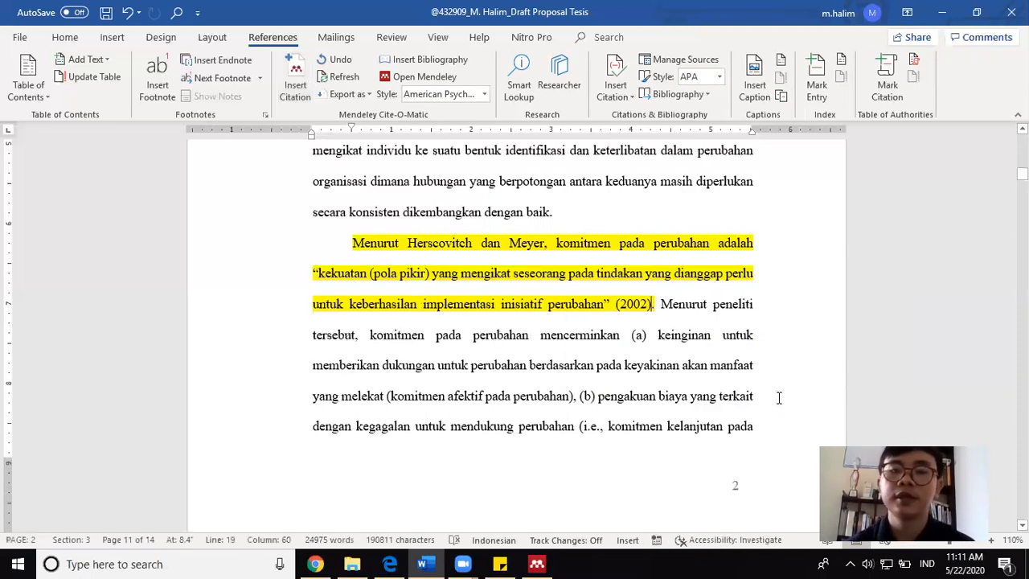
left_click(644, 304)
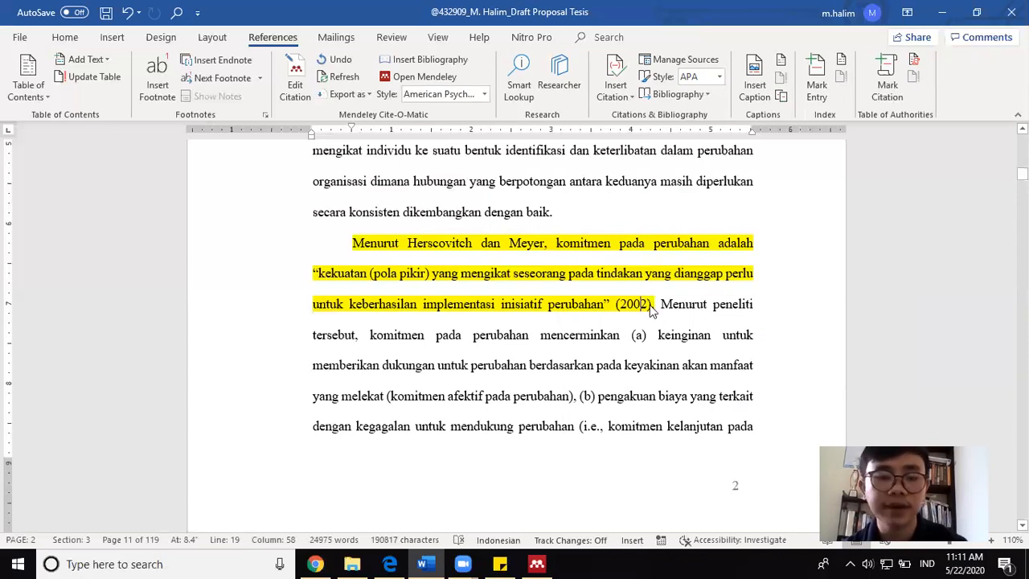
scroll(653, 305, "up", 3)
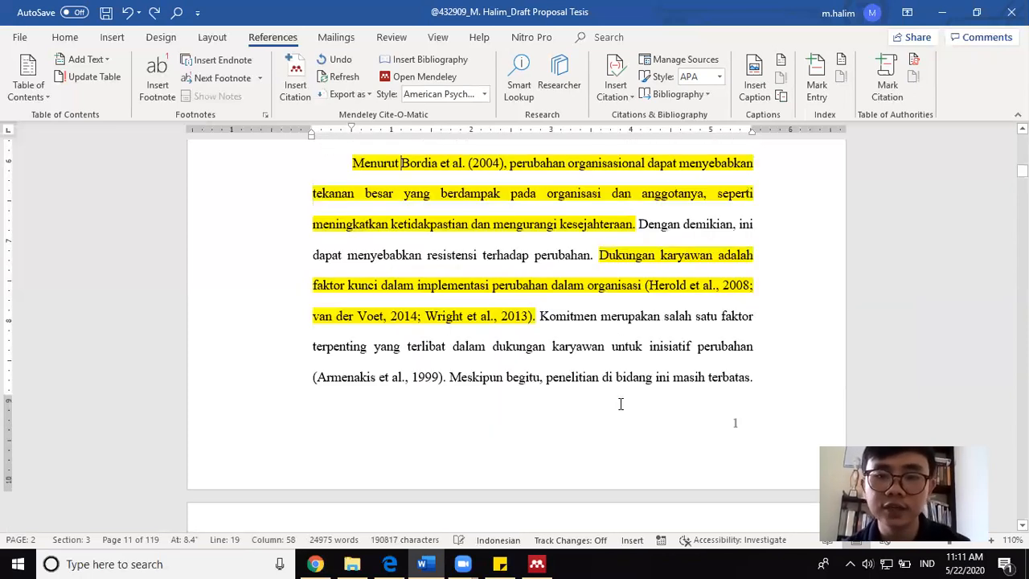
Insert the 2002 article "Commitment to organizational change" as a citation after the quotation, with the author suppressed and page 475.
scroll(620, 403, "down", 13)
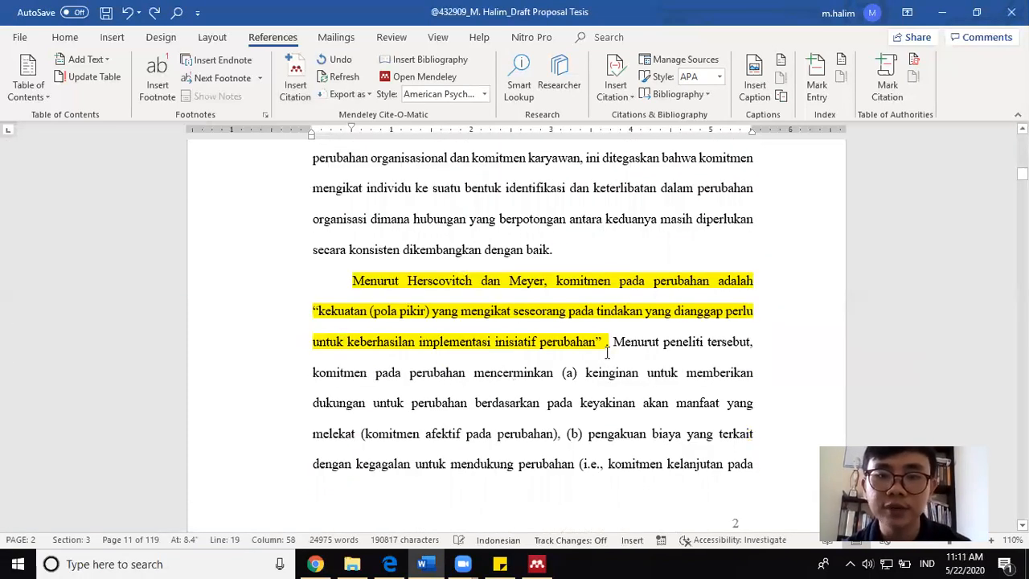
left_click(310, 104)
type("he")
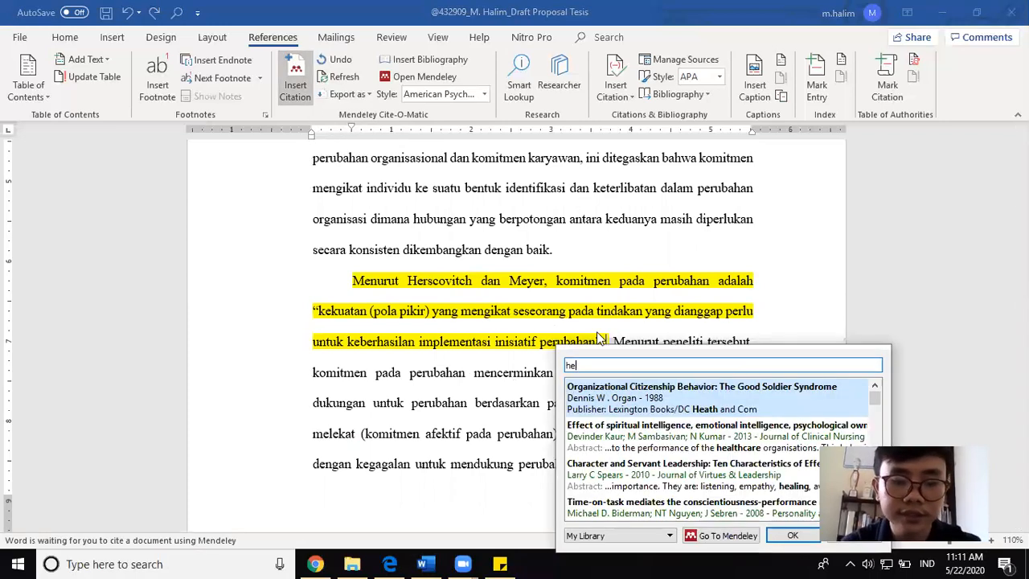
type("rsc")
left_click(651, 478)
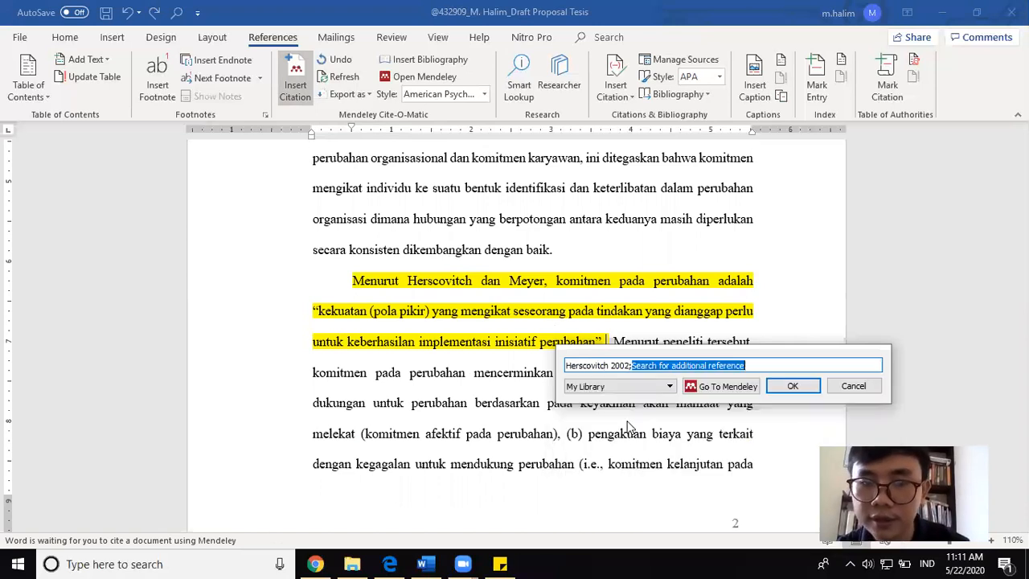
left_click(615, 366)
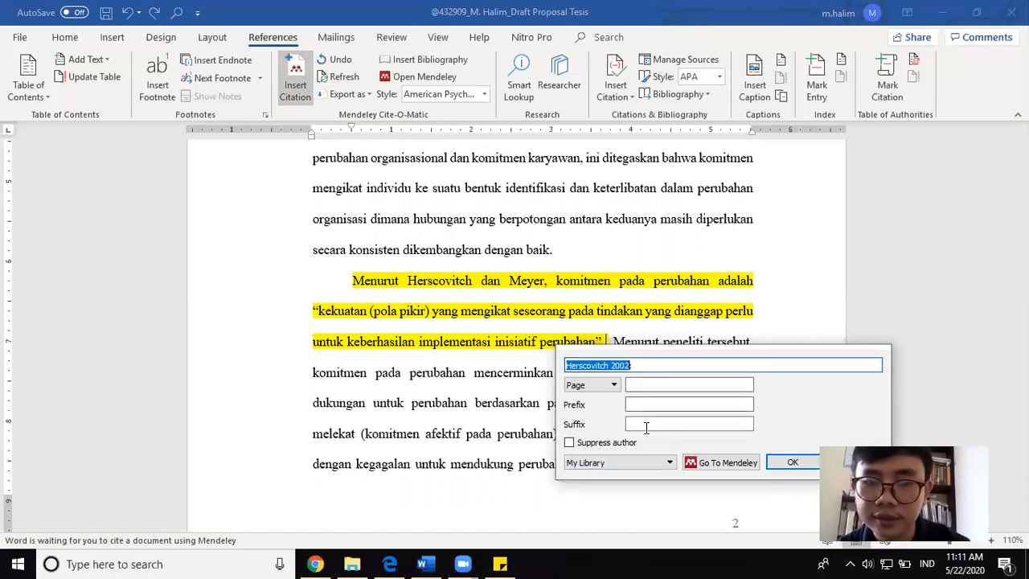
left_click(622, 444)
left_click(643, 387)
type("475")
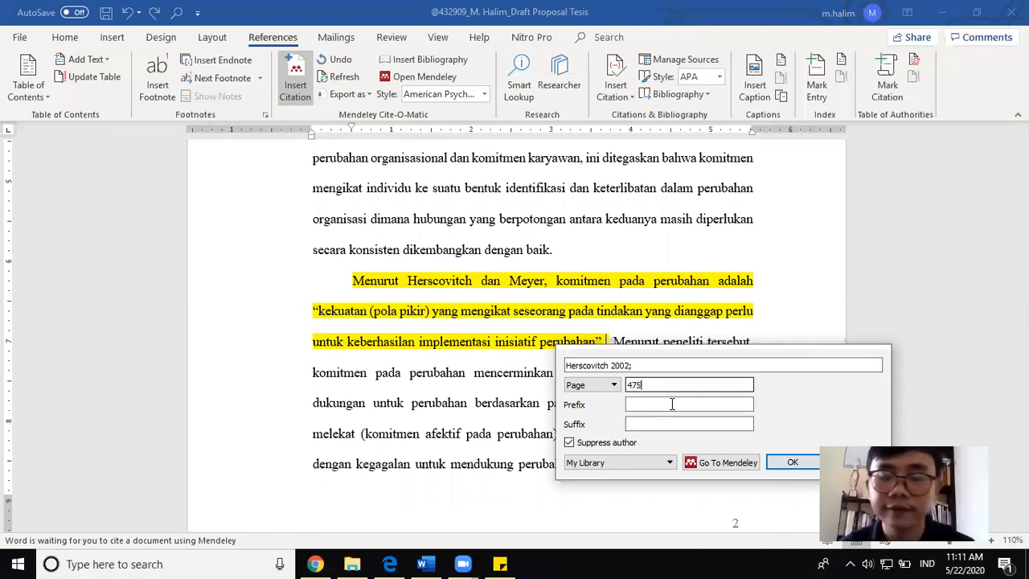
left_click(791, 461)
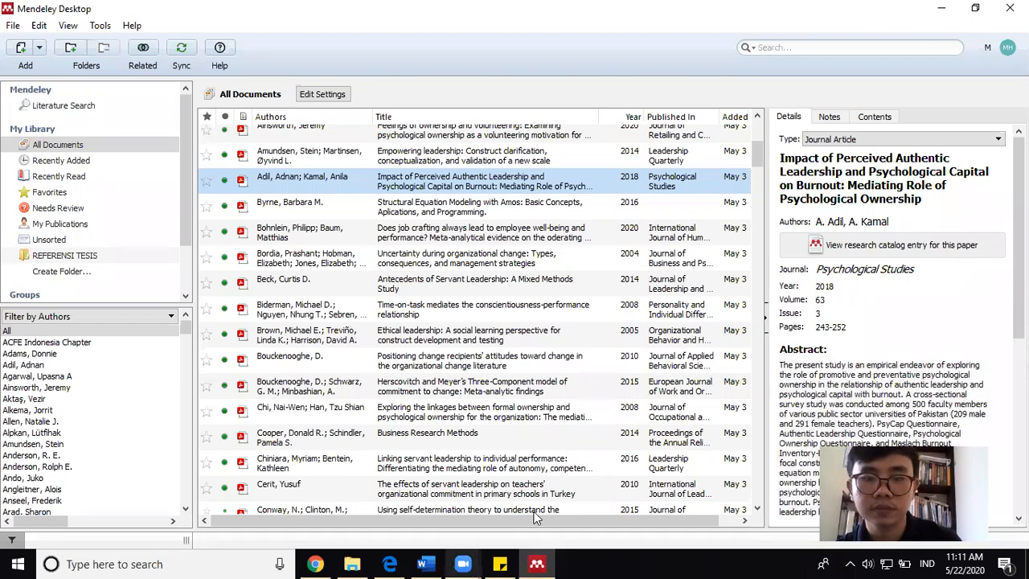
Switch back to Word, change "p." to "hal." in the year-only citation and keep the manual edit.
left_click(537, 563)
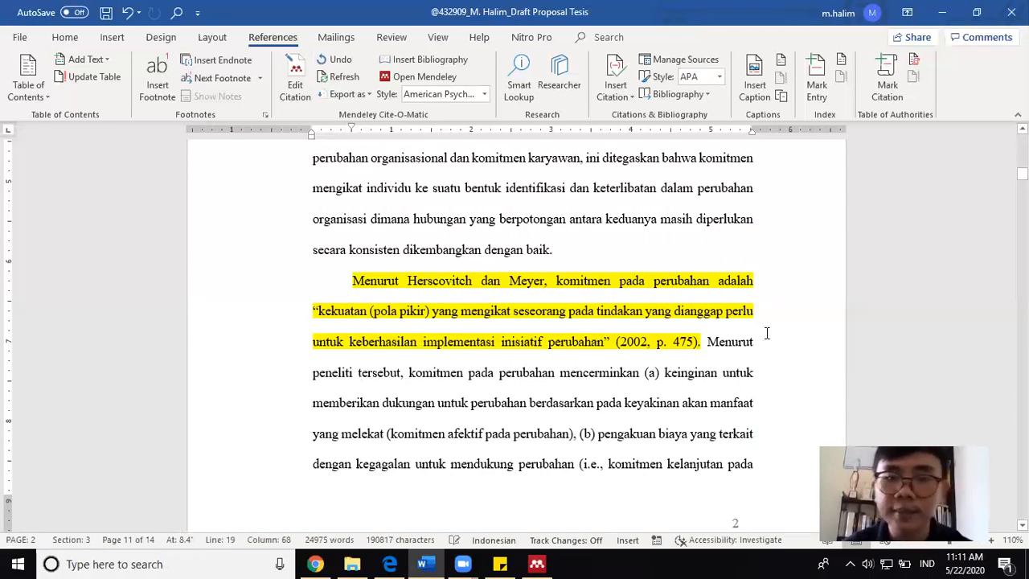
key("BackSpace")
type("hal")
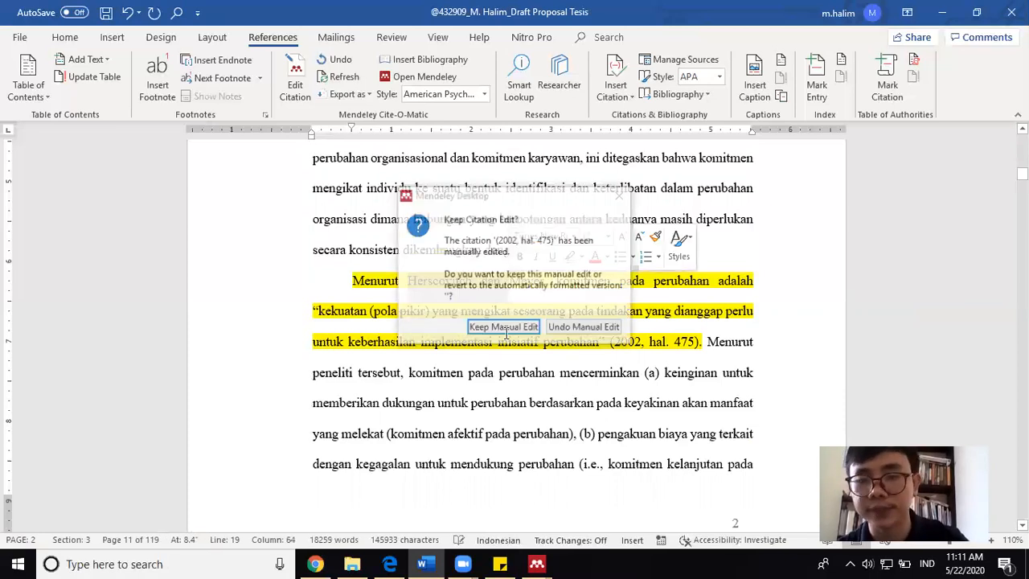
left_click(504, 327)
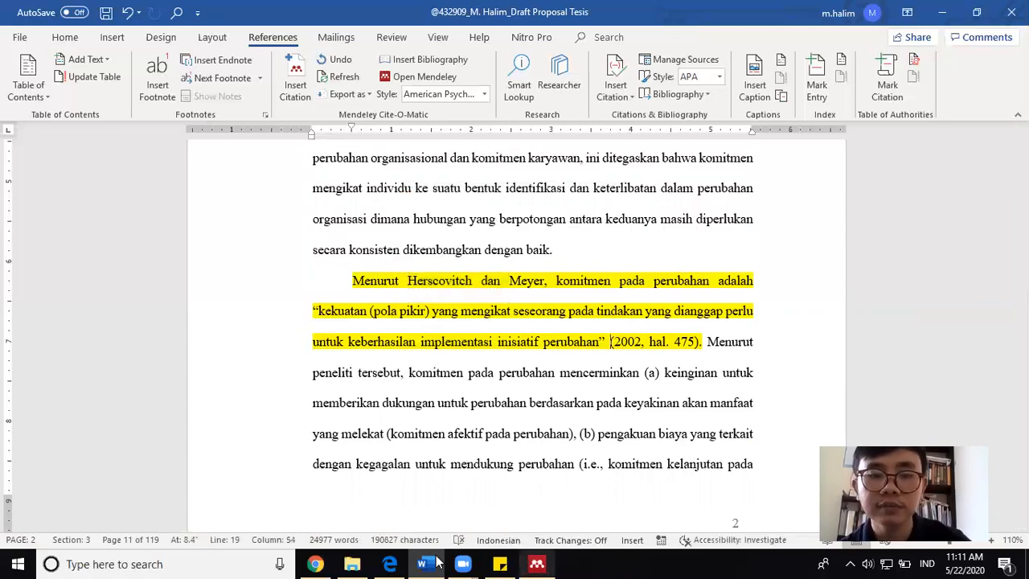
Look up the "Suffix dan prefix" topic in the Sticky Notes outline and return to the thesis draft.
left_click(530, 563)
left_click(499, 563)
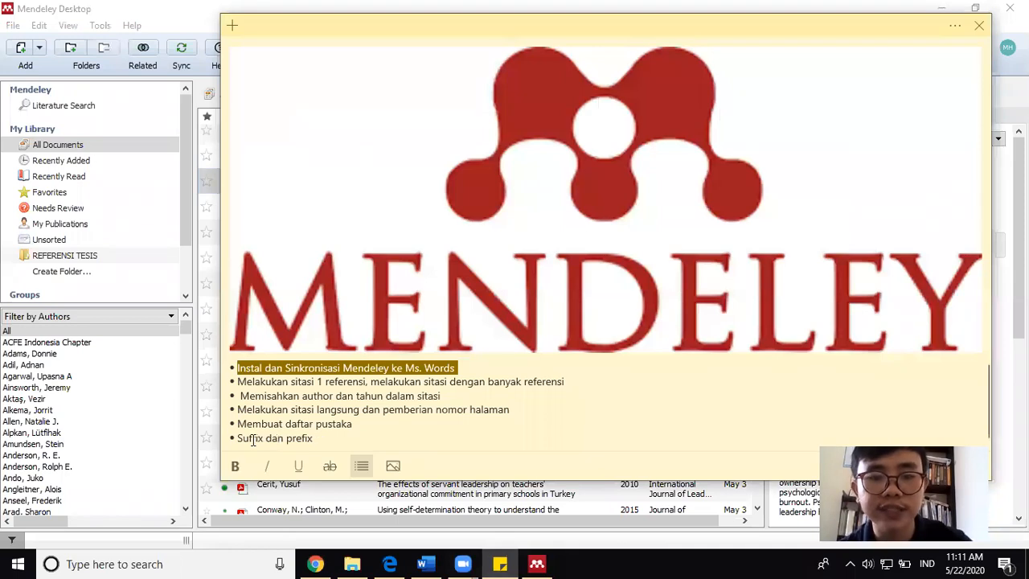
left_click_drag(252, 437, 313, 438)
left_click(442, 562)
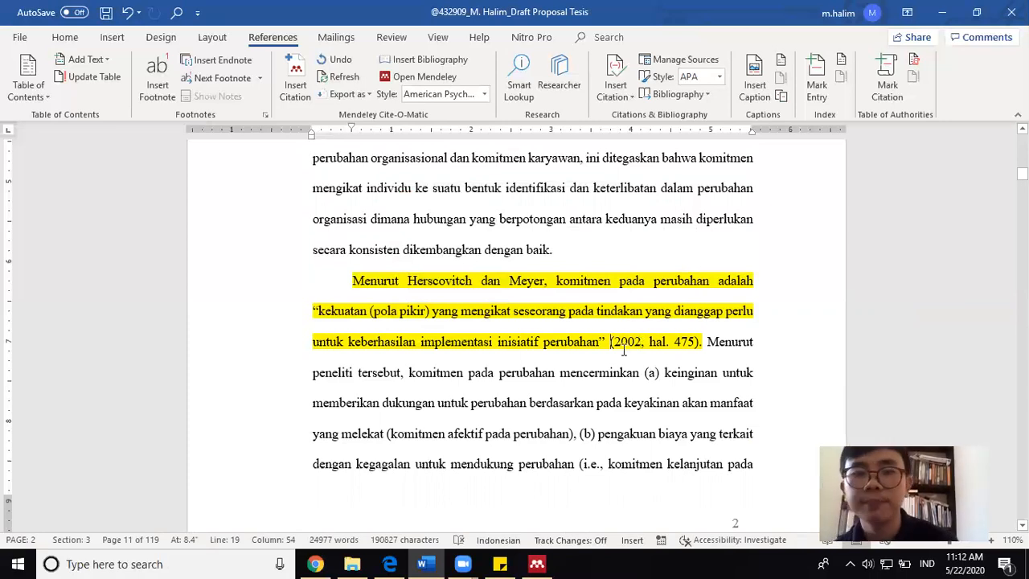
Delete the citation after the quotation and the "Menurut" introduction, so that the sentence starts with "Komitmen pada perubahan".
left_click(702, 348, "shift")
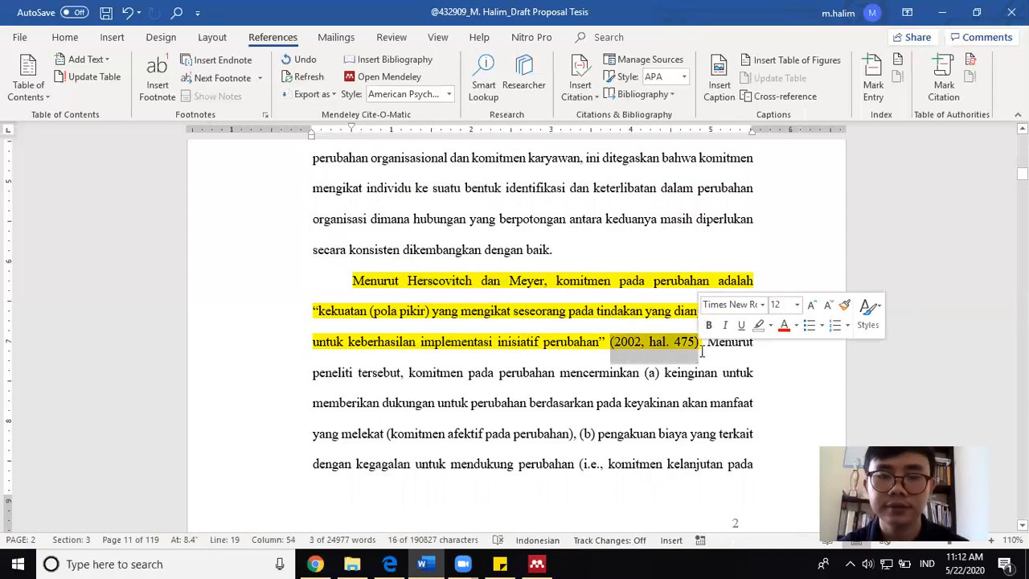
key("BackSpace")
key("BackSpace")
left_click_drag(345, 281, 573, 287)
key("BackSpace")
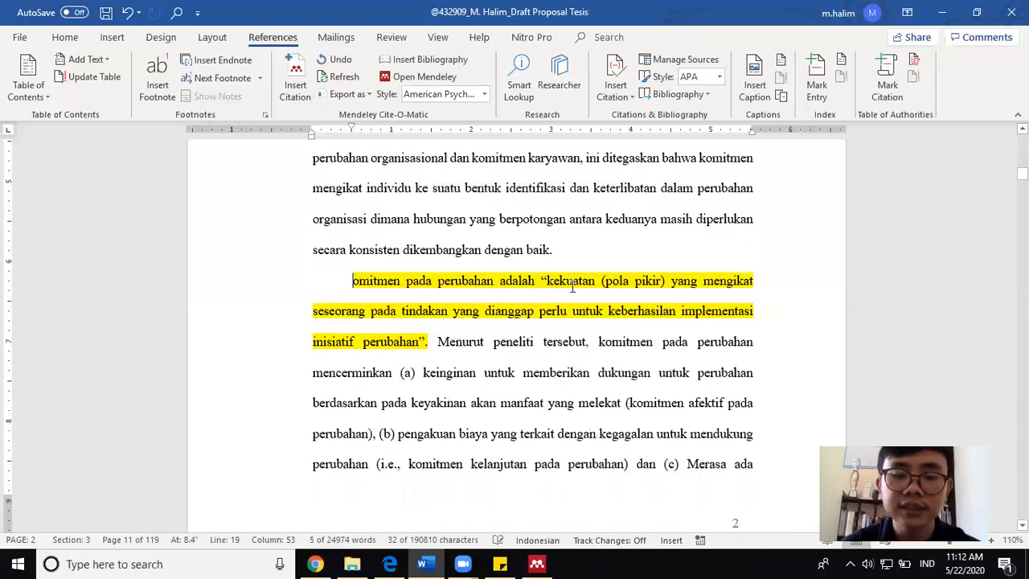
type("K")
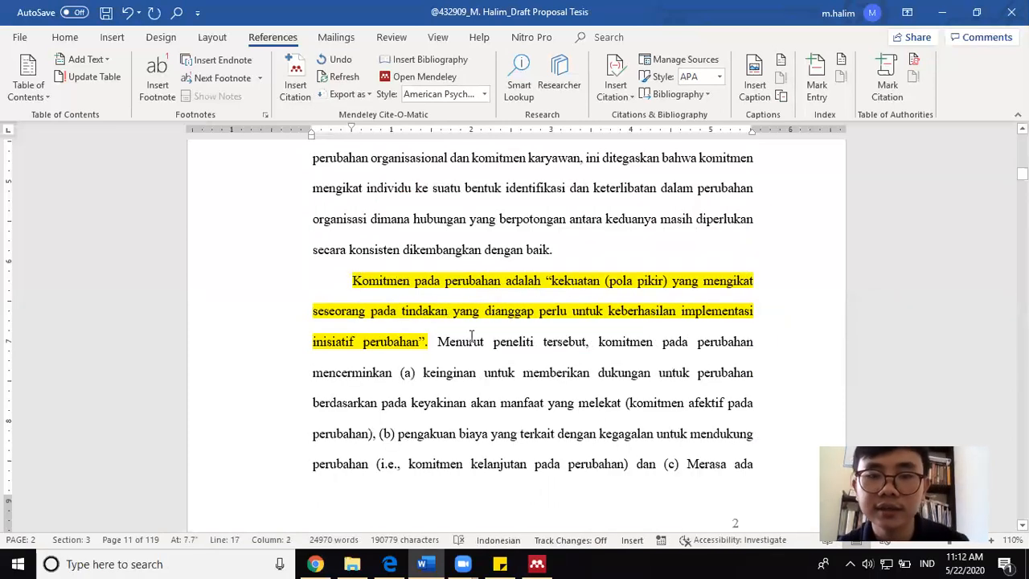
Start a Mendeley citation after the quotation, choose the 2002 article "Commitment to organizational change" and open its citation options.
left_click(426, 341)
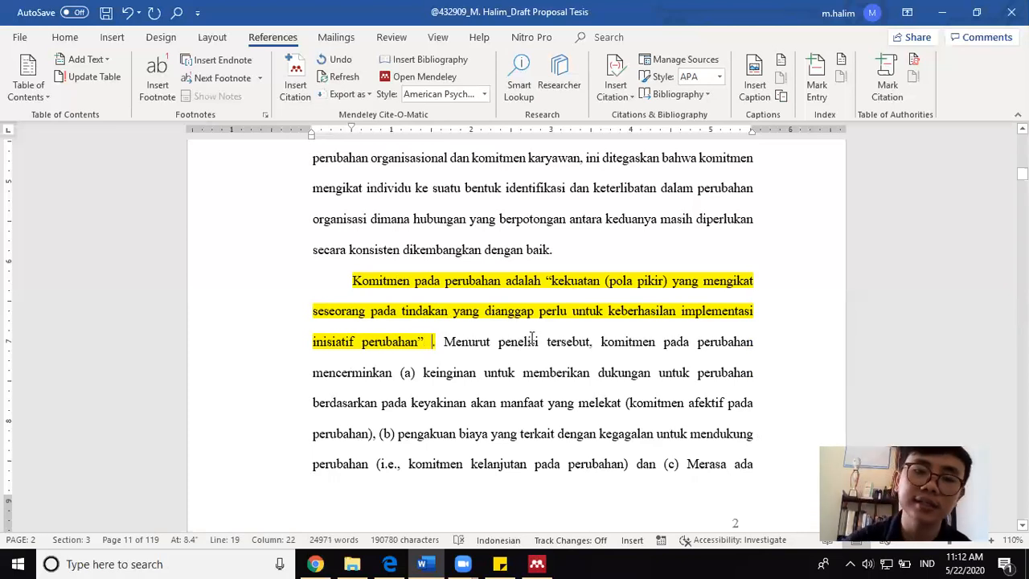
left_click(304, 95)
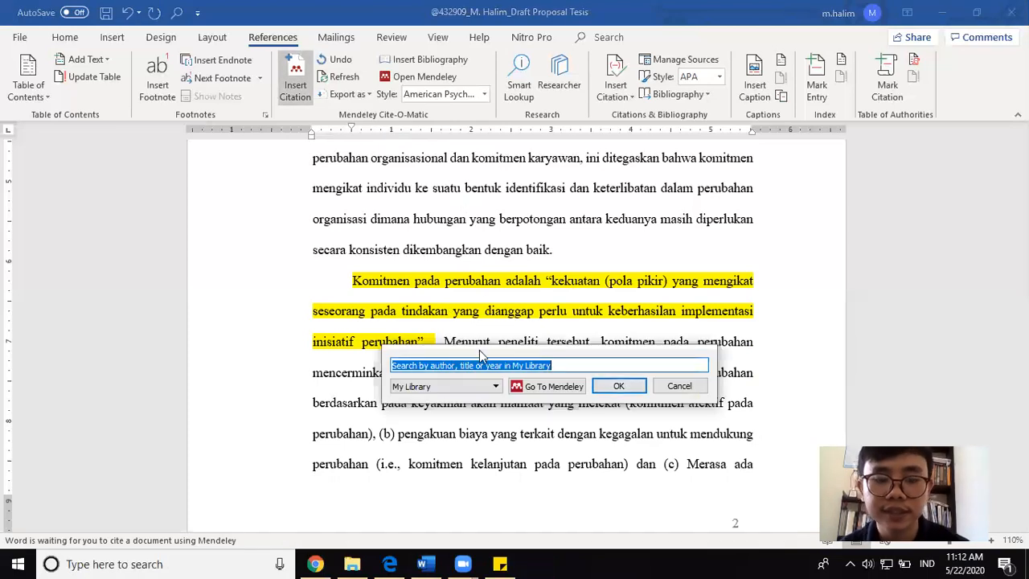
type("hers")
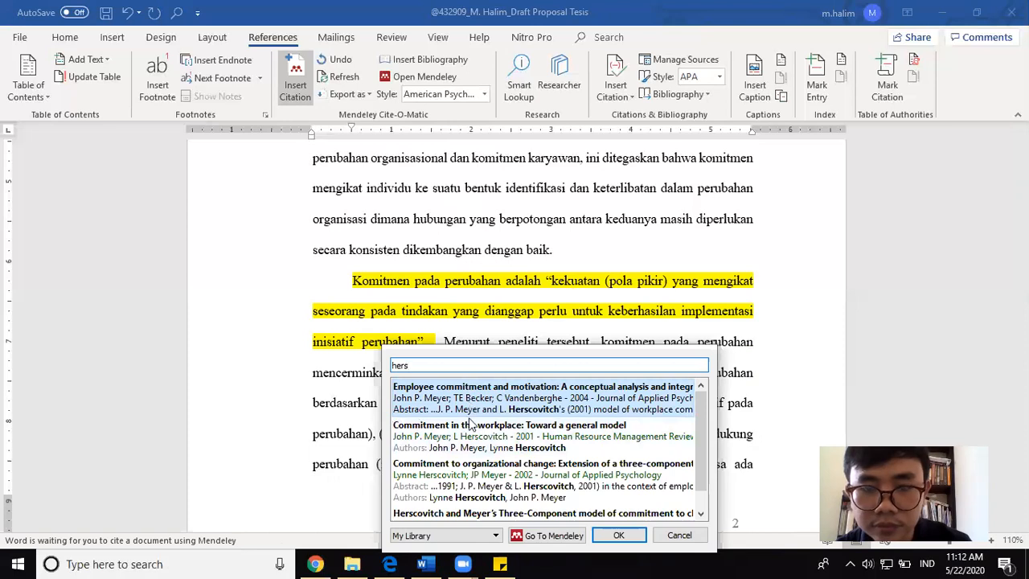
left_click(470, 474)
left_click(439, 367)
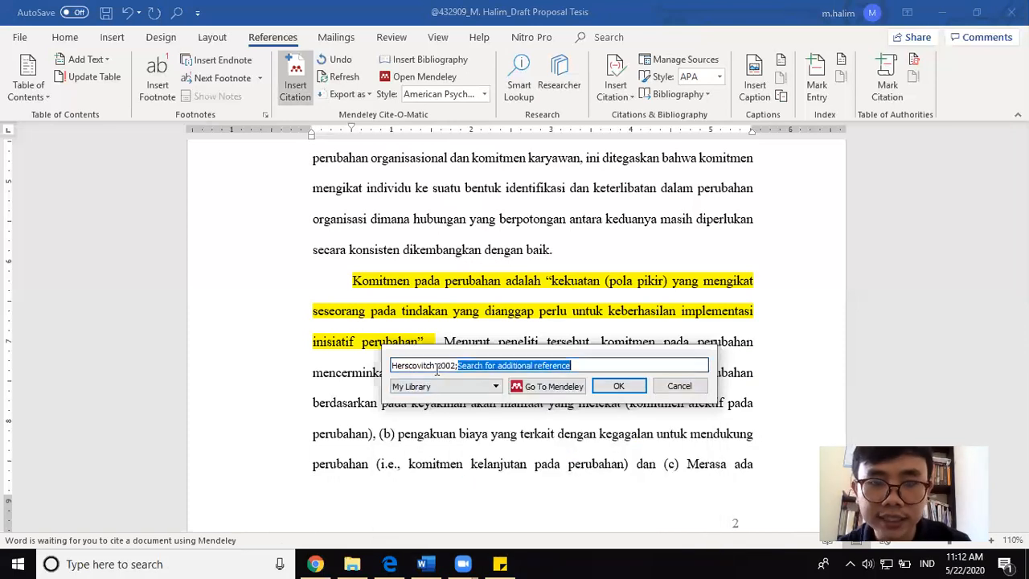
left_click(465, 404)
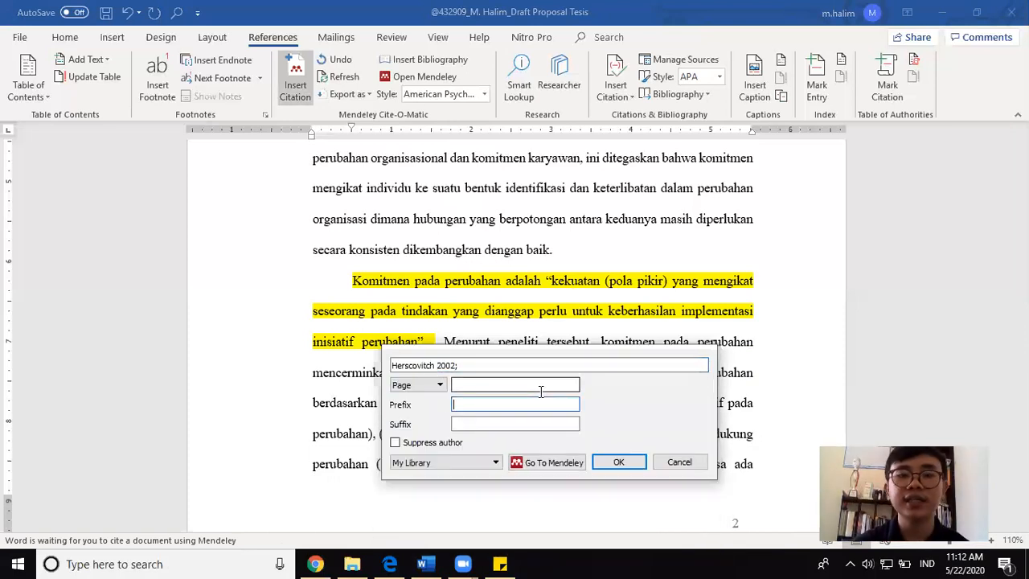
left_click(406, 366)
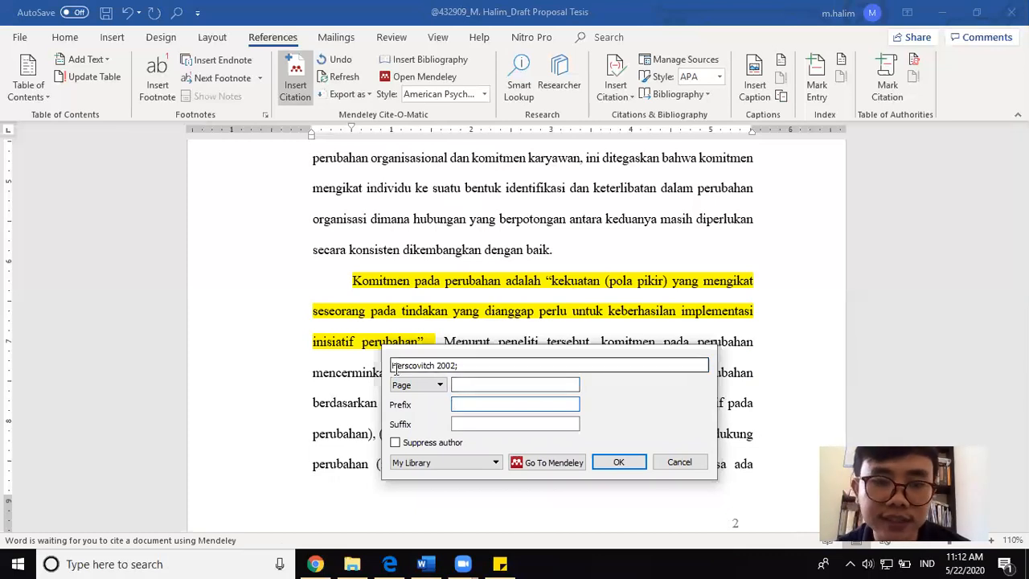
Set the citation's page to 475, prefix to "CSR" and suffix to "komitmen", and insert it into the draft.
left_click(459, 384)
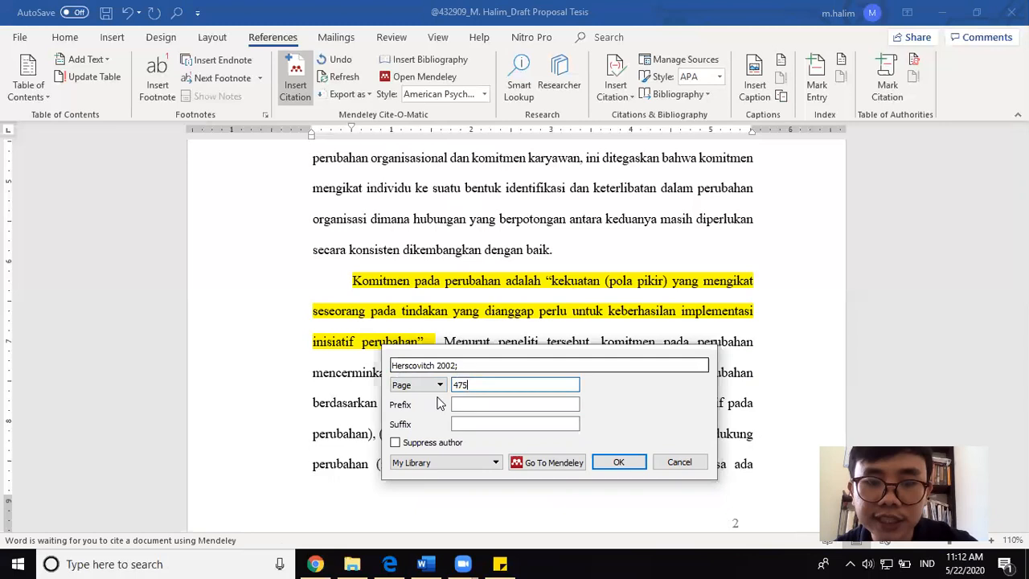
left_click(536, 419)
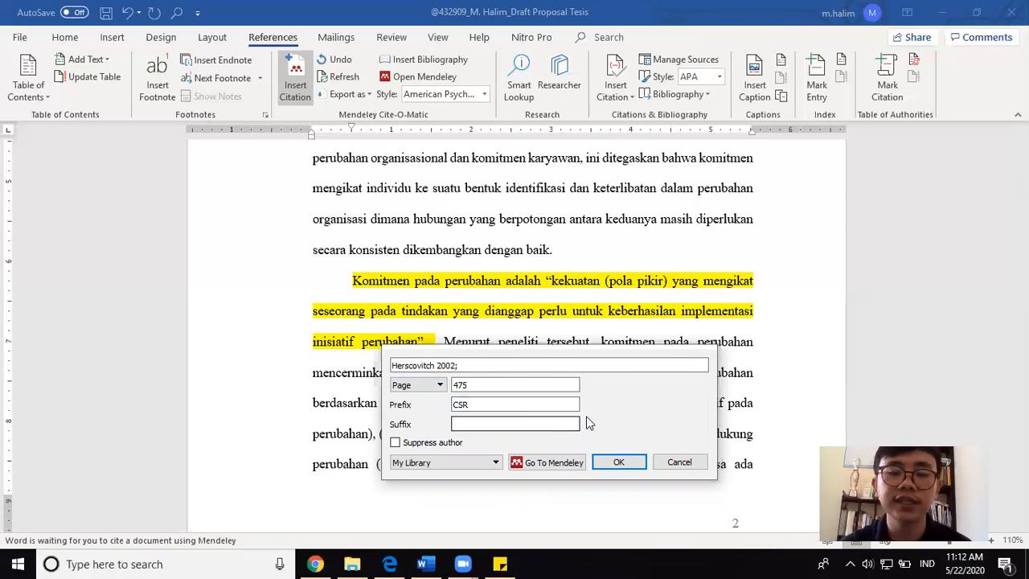
left_click(476, 385)
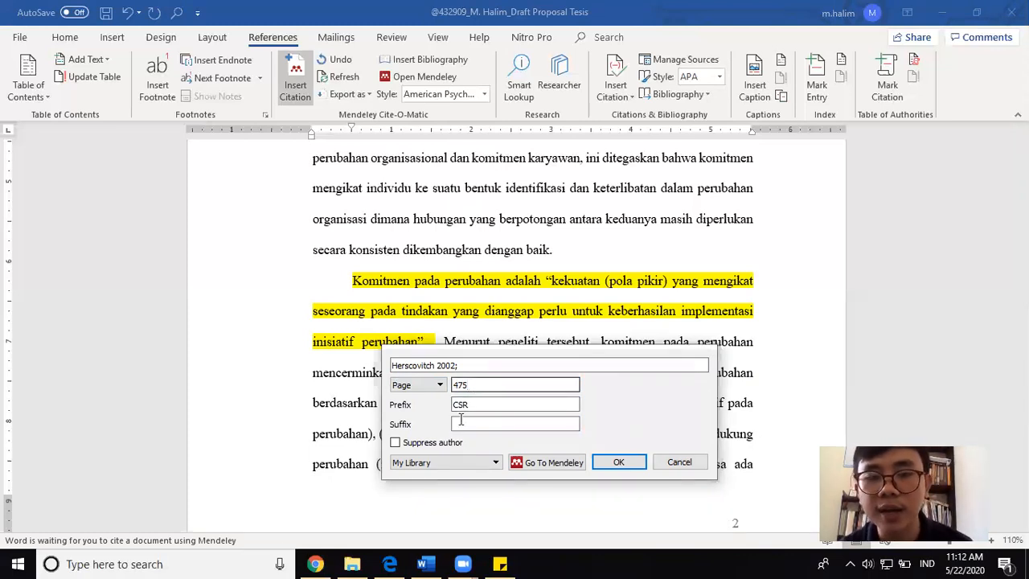
left_click(466, 424)
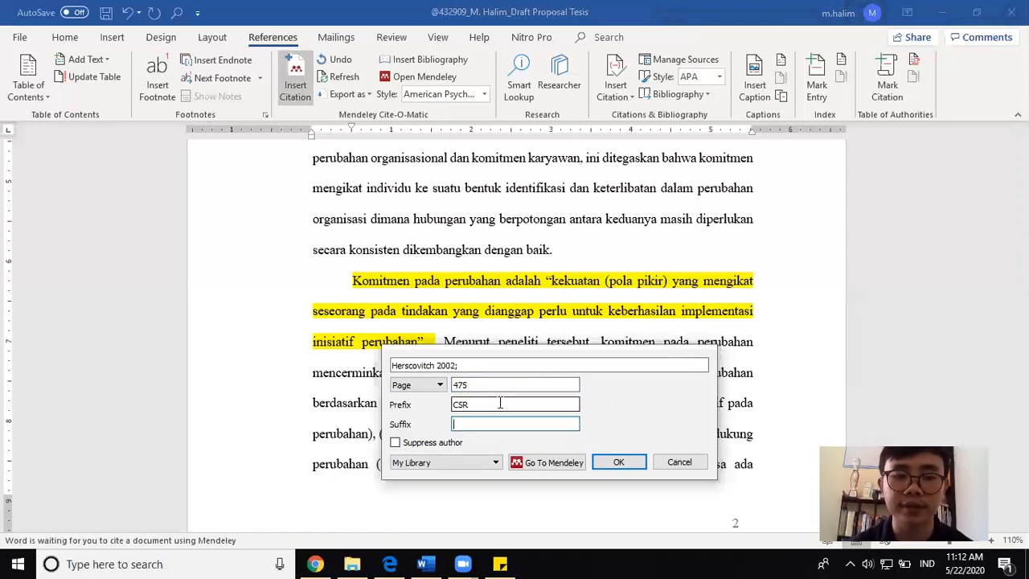
type("komitmen")
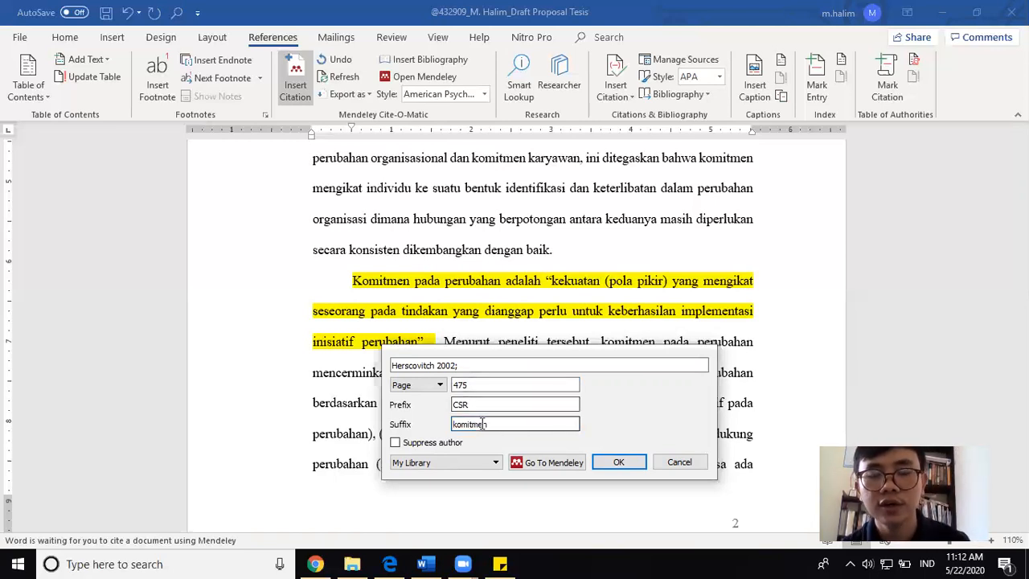
left_click(620, 463)
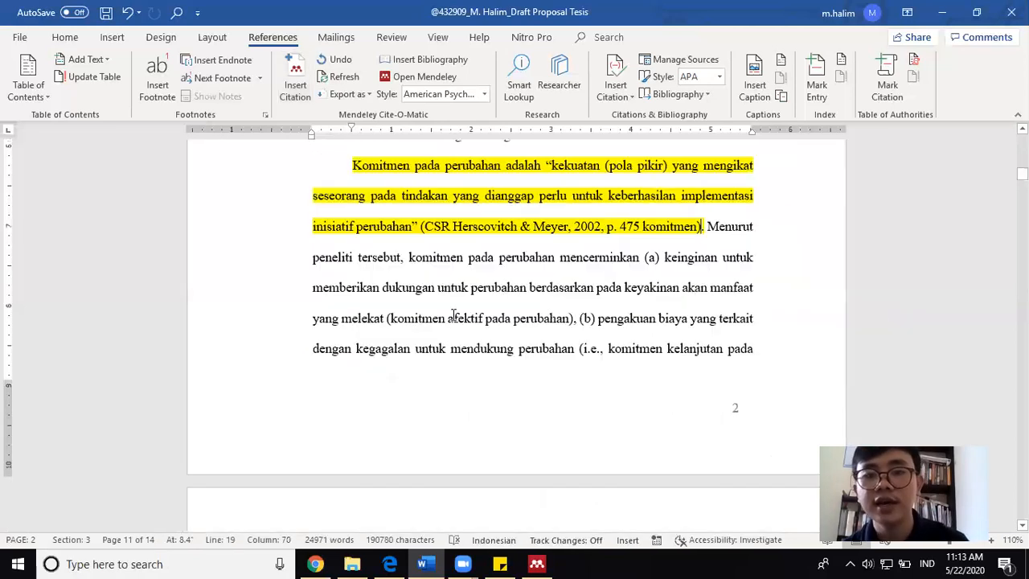
Examine where the prefix "CSR" and the suffix "komitmen" appear in the inserted citation.
left_click(452, 227)
left_click_drag(453, 227, 420, 232)
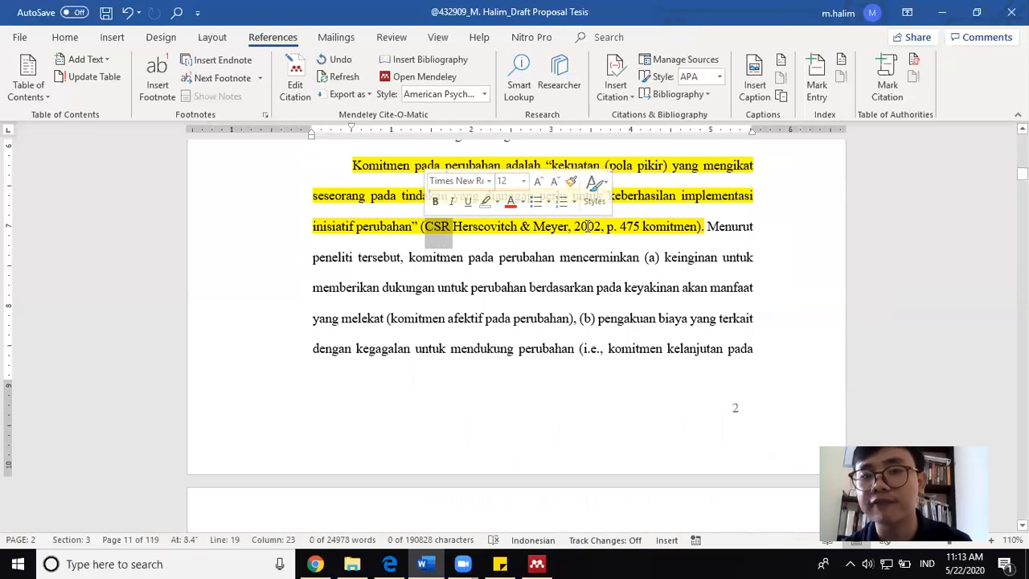
double_click(676, 232)
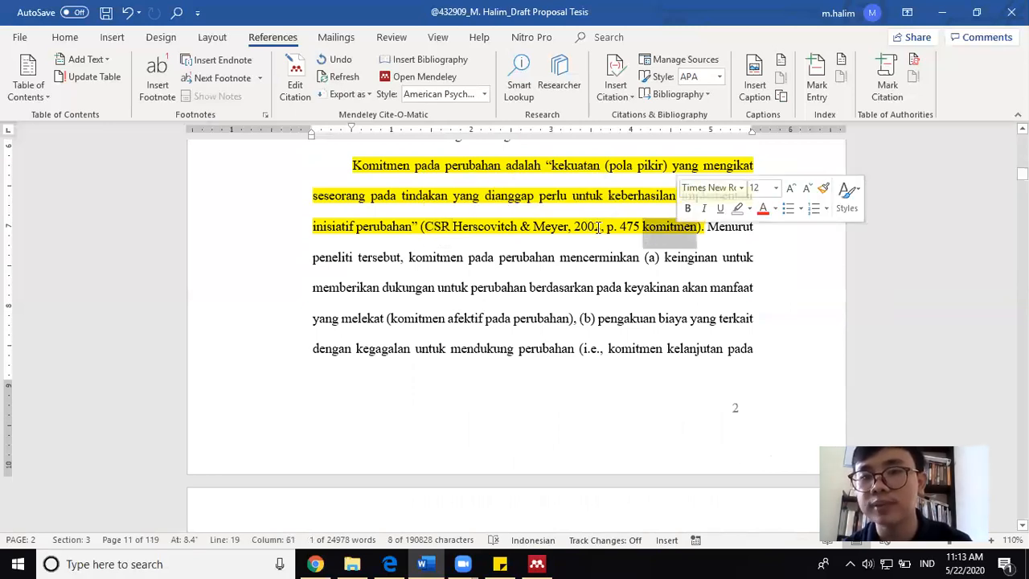
left_click(673, 228)
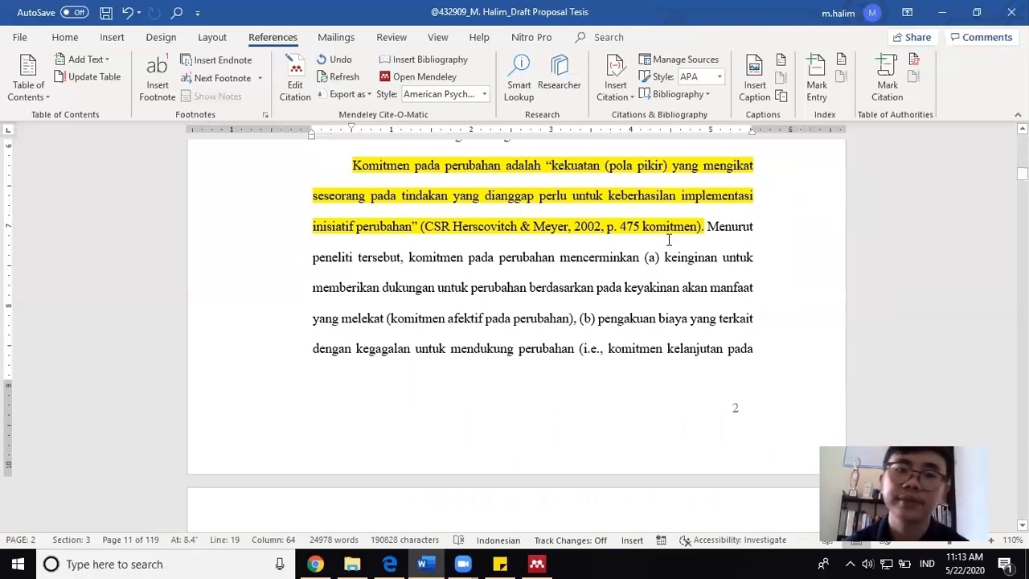
Try adding the sample text "corporate social rsp" directly before the citation to illustrate the use of a prefix.
left_click(420, 226)
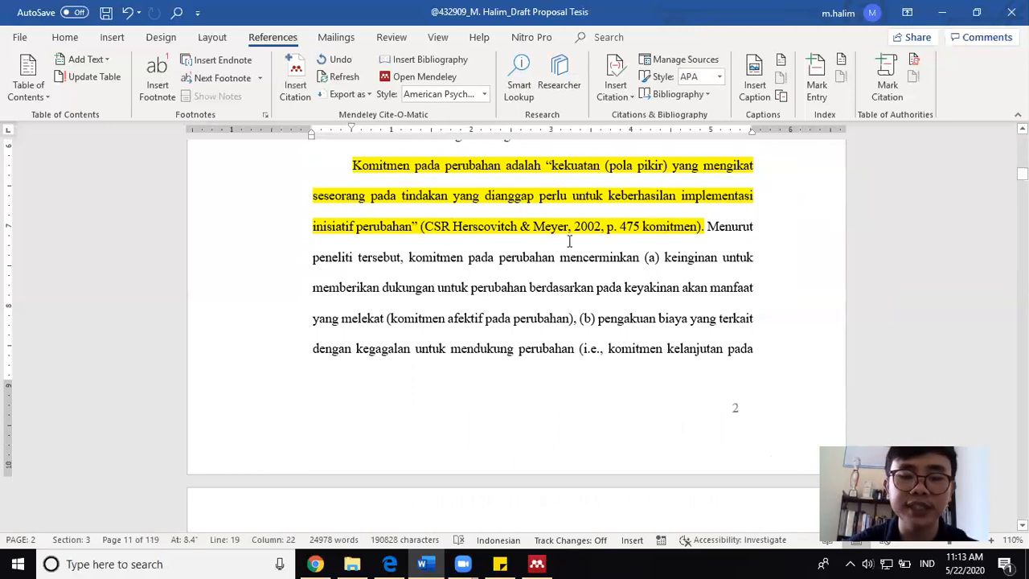
type("social resp")
key("BackSpace")
key("BackSpace")
key("BackSpace")
key("BackSpace")
key("BackSpace")
key("BackSpace")
key("BackSpace")
key("BackSpace")
key("BackSpace")
key("BackSpace")
key("BackSpace")
type("corporate ")
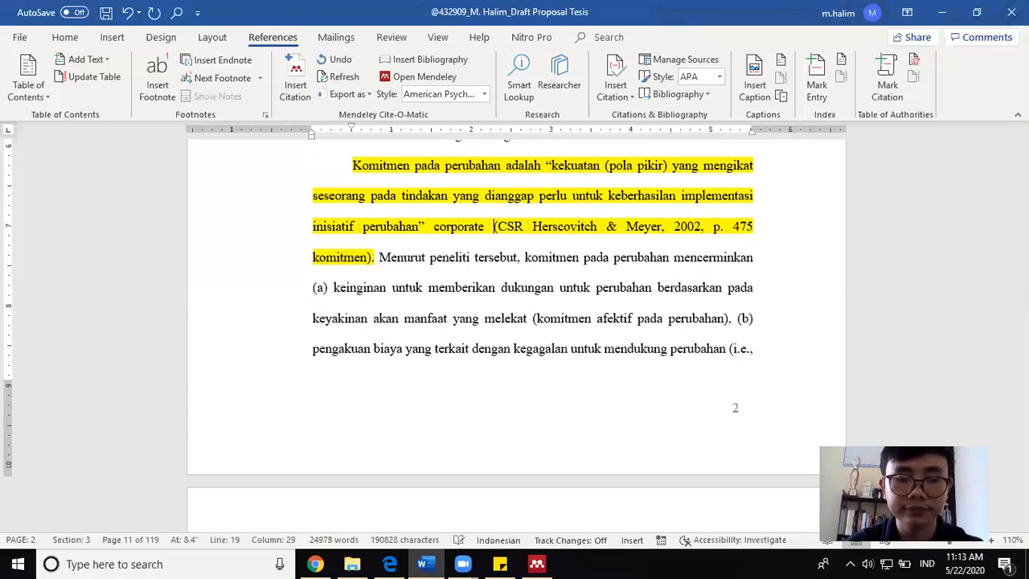
type("social")
key("BackSpace")
key("BackSpace")
key("BackSpace")
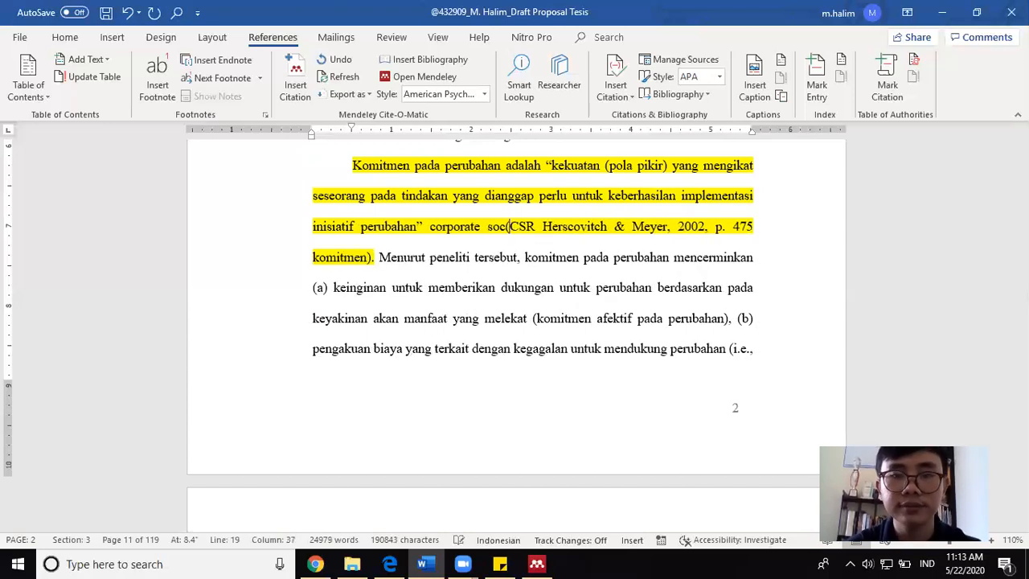
type("ial r")
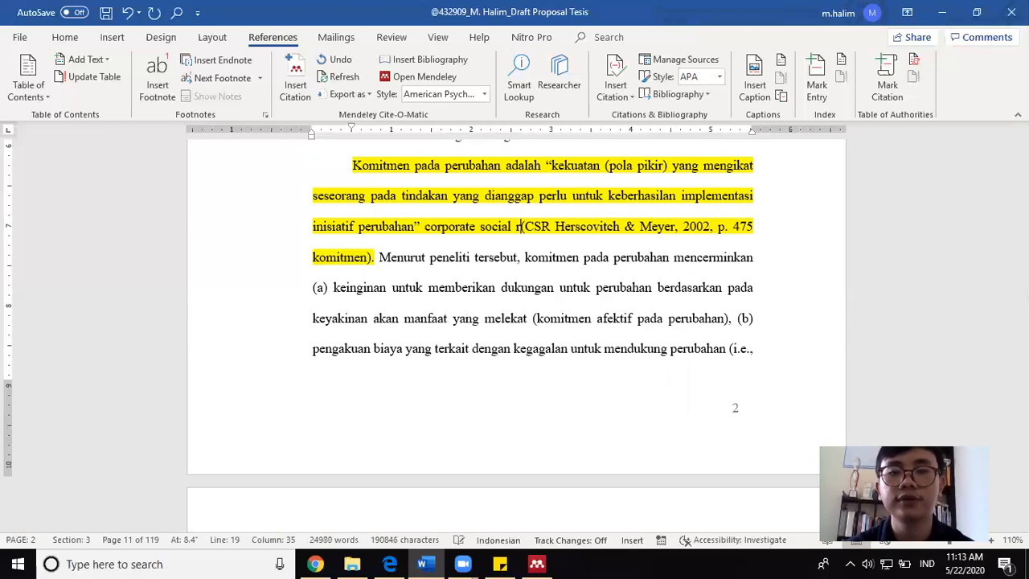
type("sp")
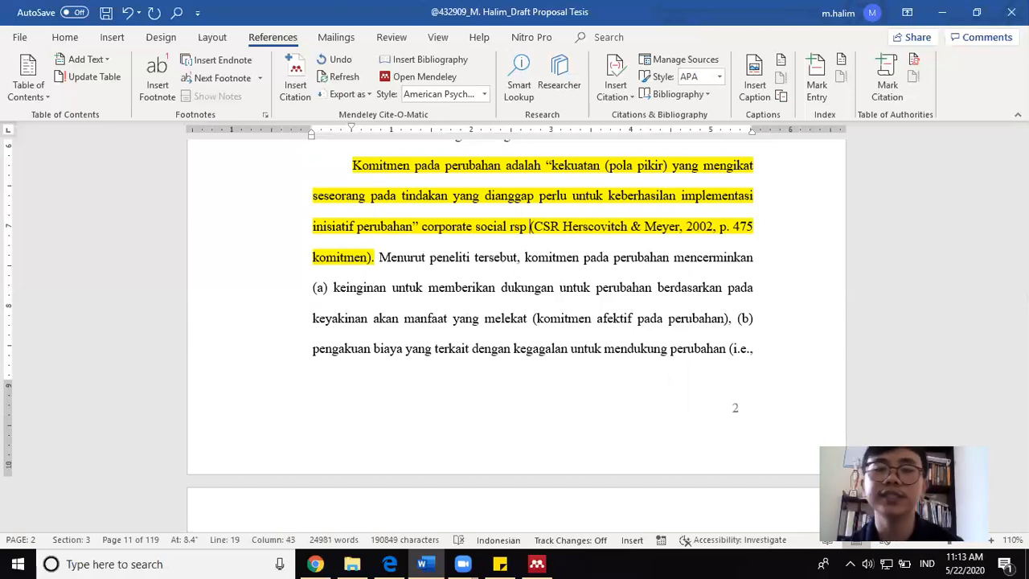
Delete the sample text "corporate social rsp" in front of the citation.
left_click(537, 227)
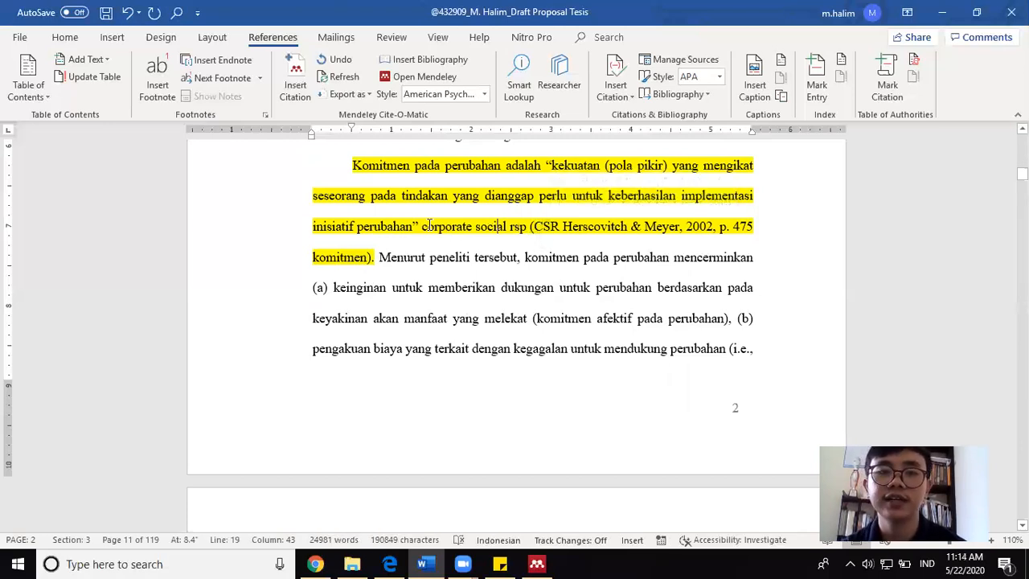
left_click_drag(423, 226, 530, 228)
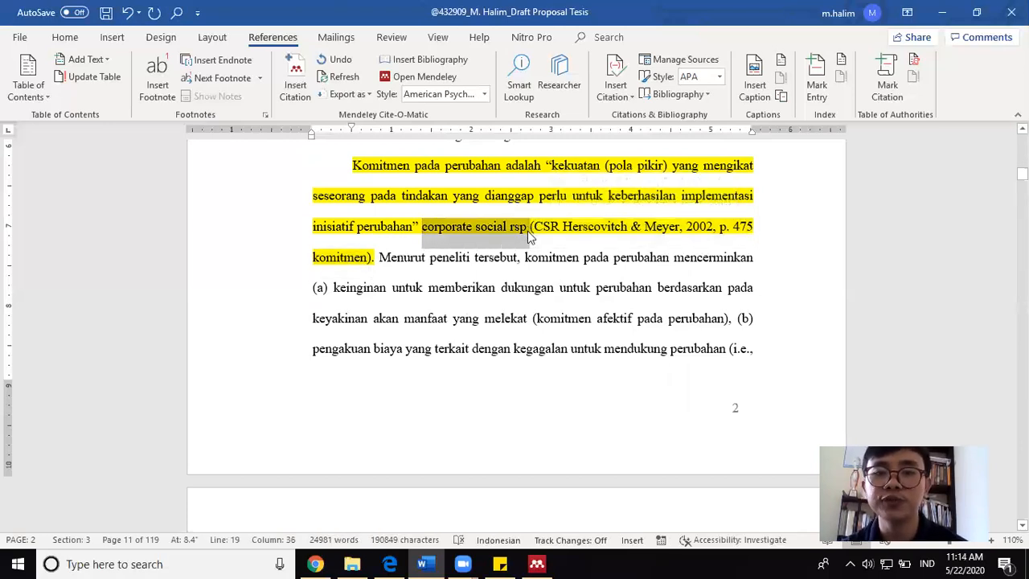
key("BackSpace")
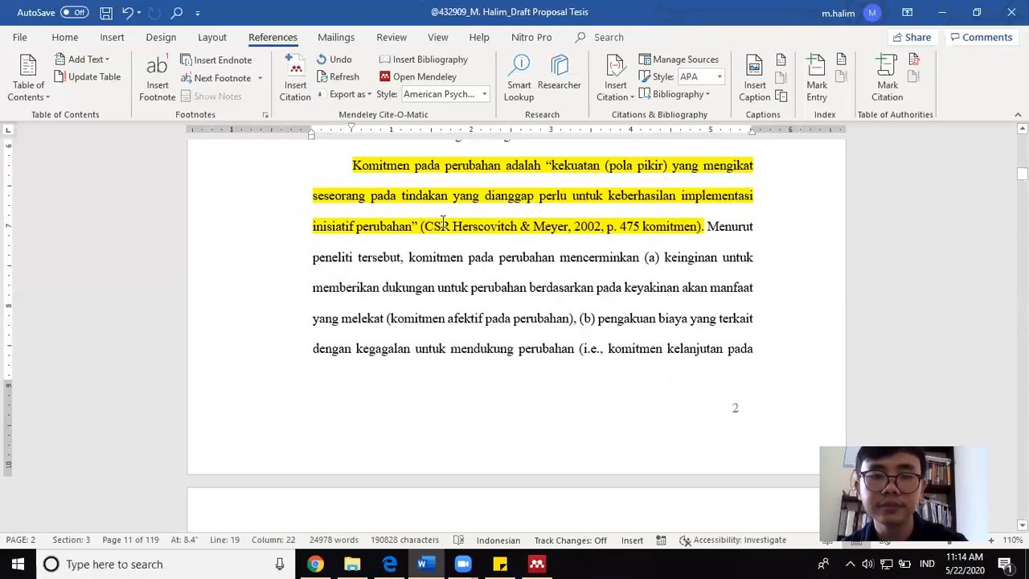
Remove the prefix "CSR" and the suffix "komitmen" from the citation and keep the manual edit.
double_click(440, 225)
key("BackSpace")
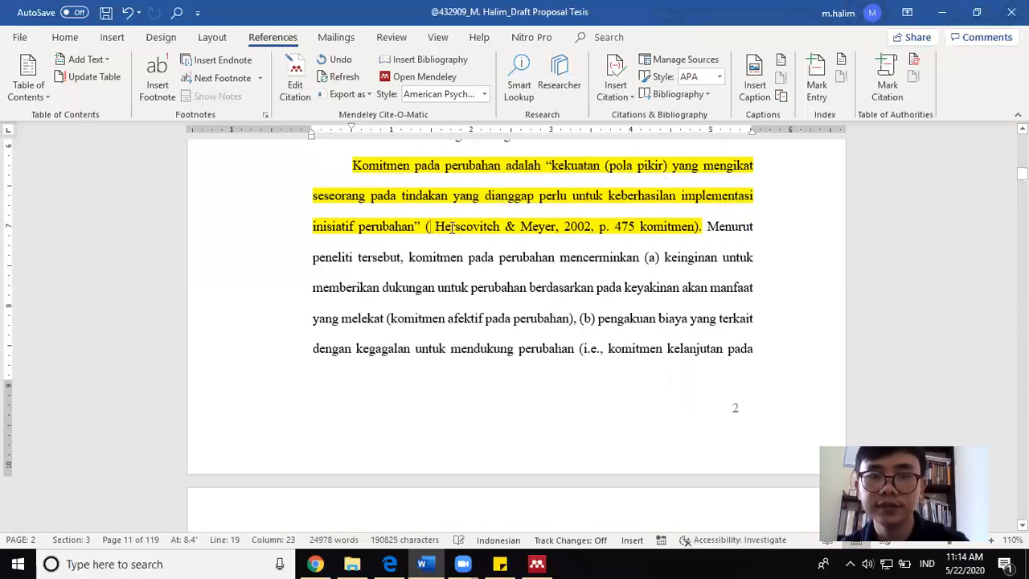
double_click(672, 229)
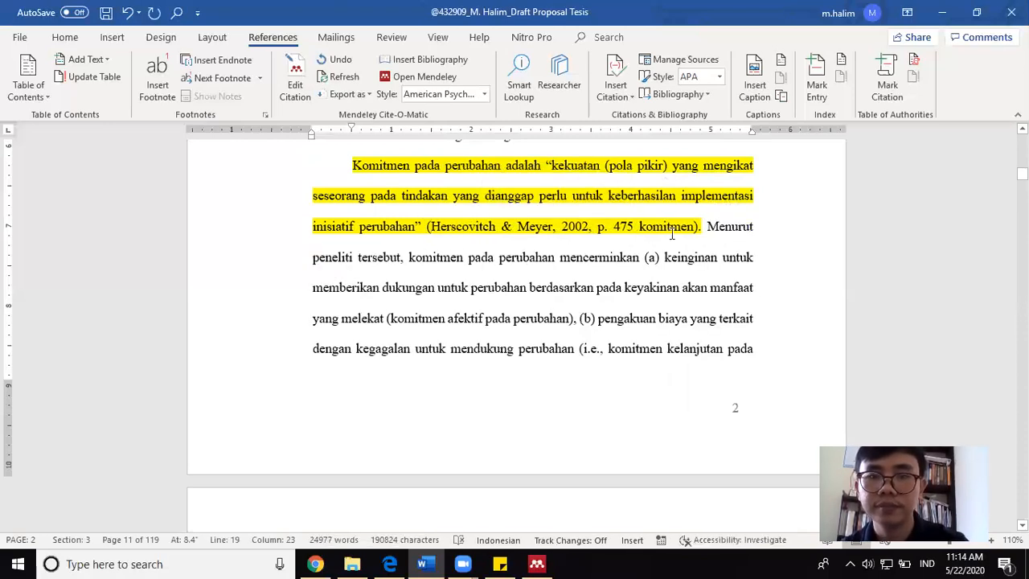
key("BackSpace")
left_click(622, 257)
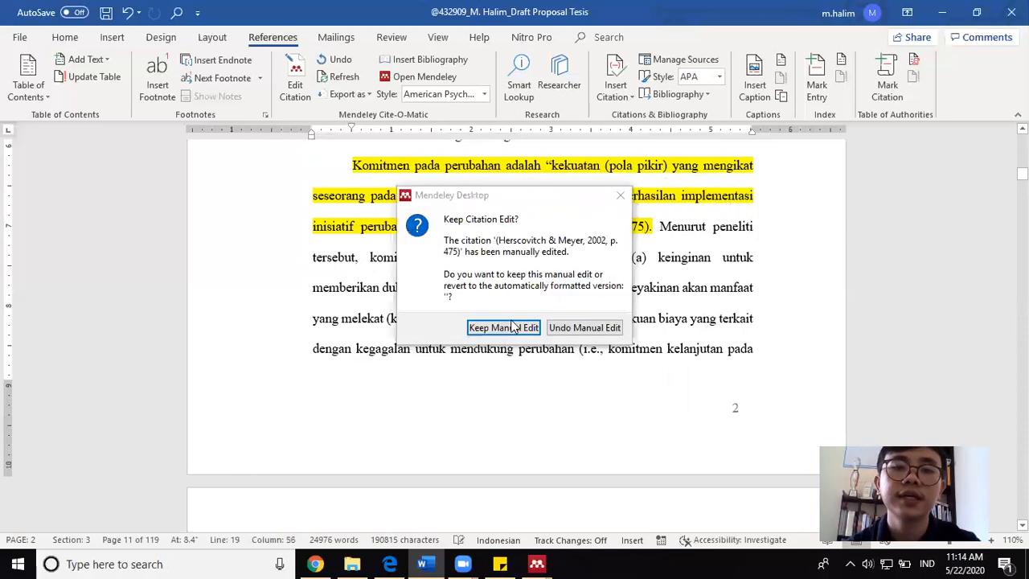
left_click(512, 325)
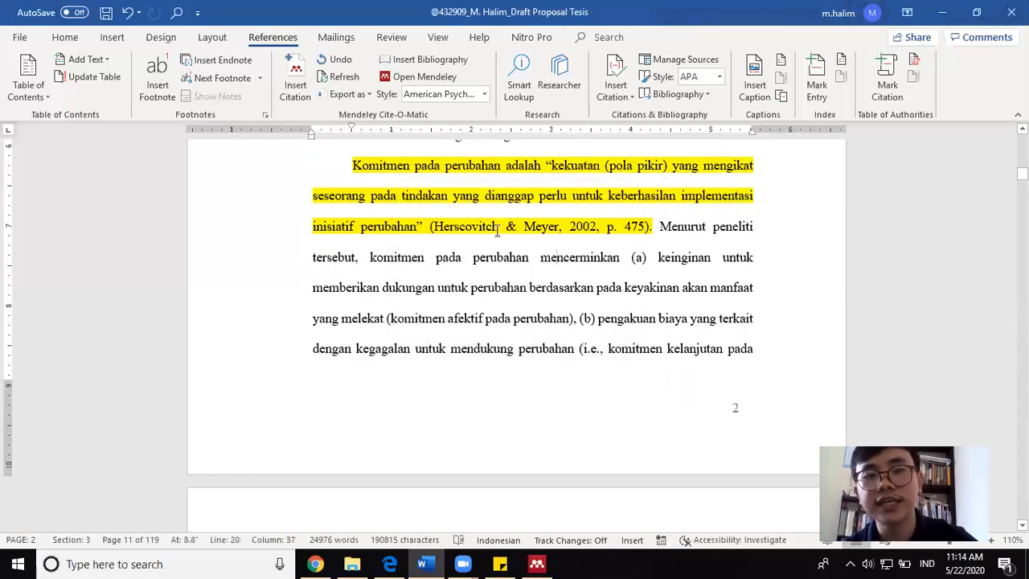
Check the Mendeley topic outline in Sticky Notes and return to the thesis draft in Word.
left_click(553, 351)
scroll(554, 354, "up", 1)
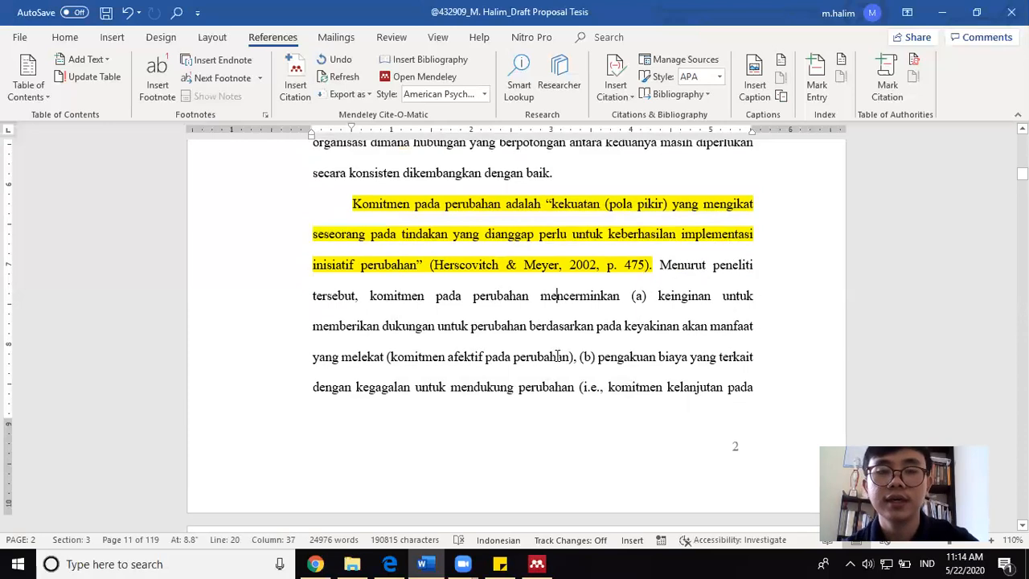
left_click(501, 562)
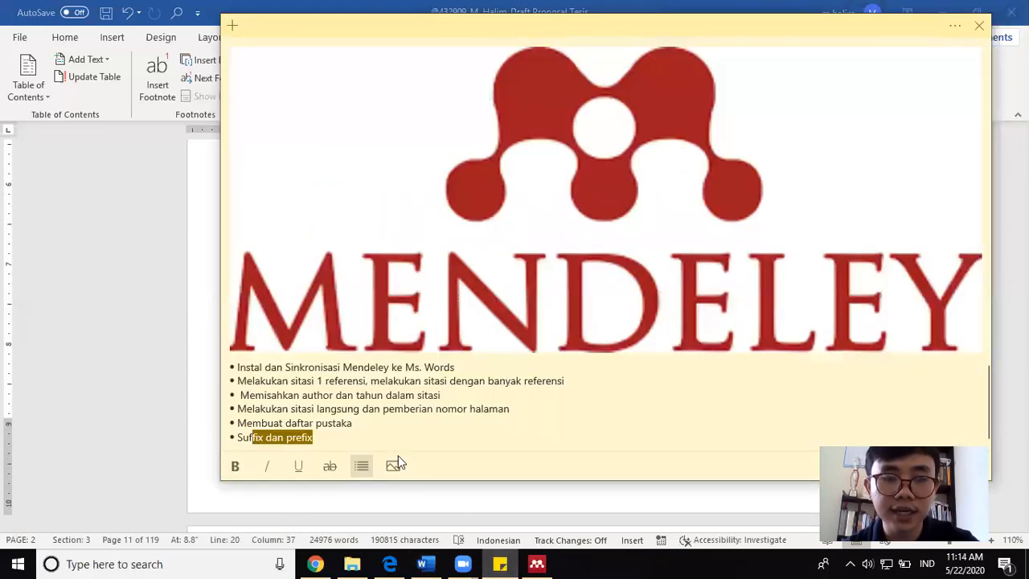
left_click(351, 440)
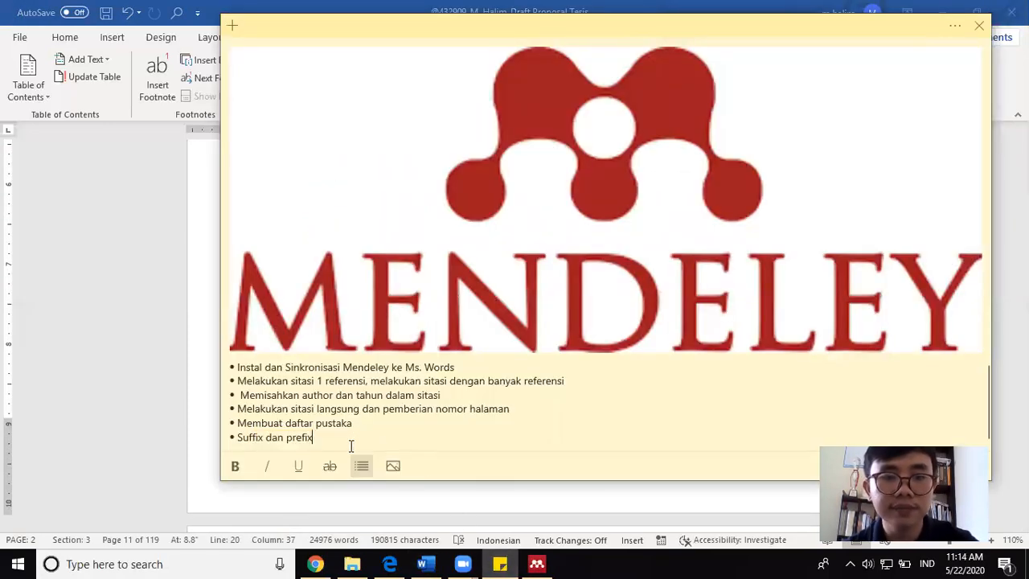
left_click(440, 563)
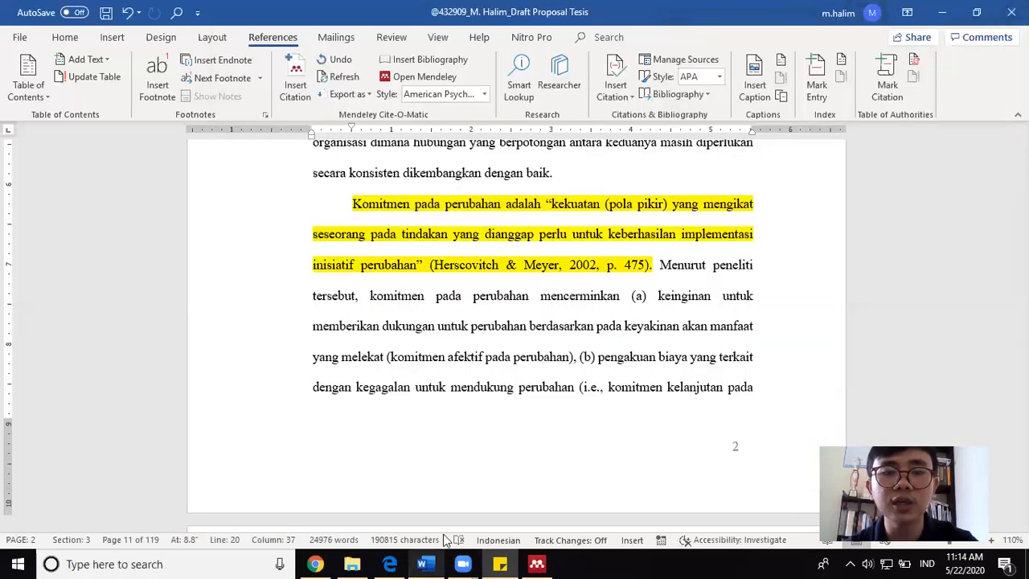
Locate the beginning of the Daftar Pustaka reference list near the end of the thesis draft.
scroll(664, 323, "down", 2)
scroll(664, 322, "down", 5)
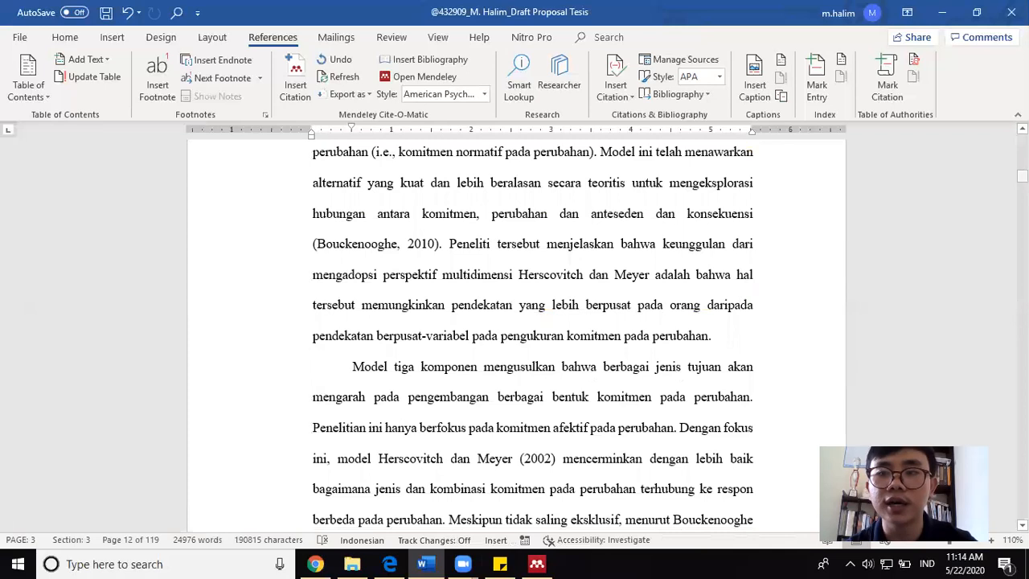
left_click_drag(1021, 175, 1021, 458)
scroll(859, 325, "up", 20)
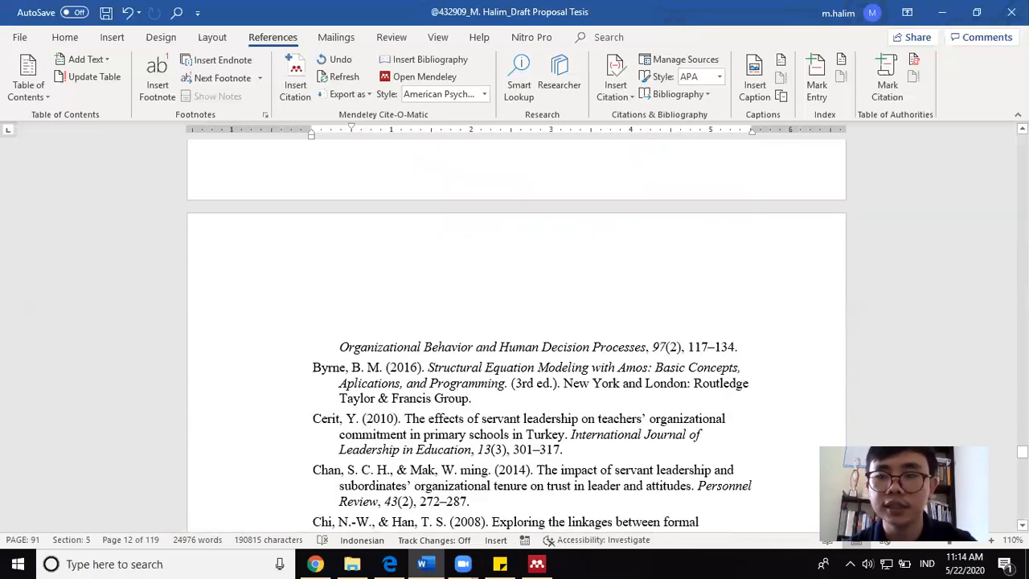
scroll(516, 321, "up", 5)
left_click_drag(1021, 451, 1021, 423)
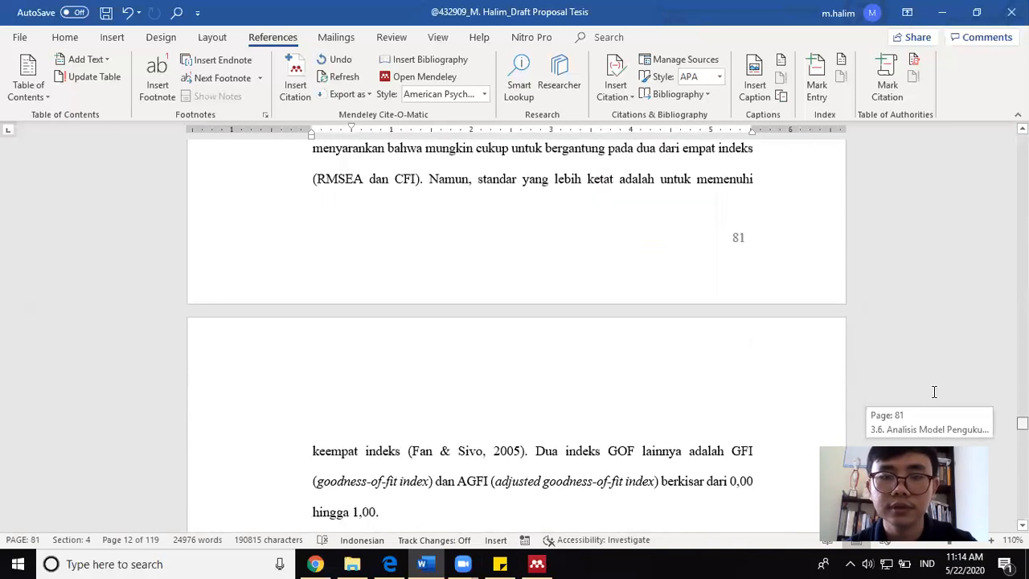
scroll(819, 344, "up", 2)
scroll(817, 342, "down", 15)
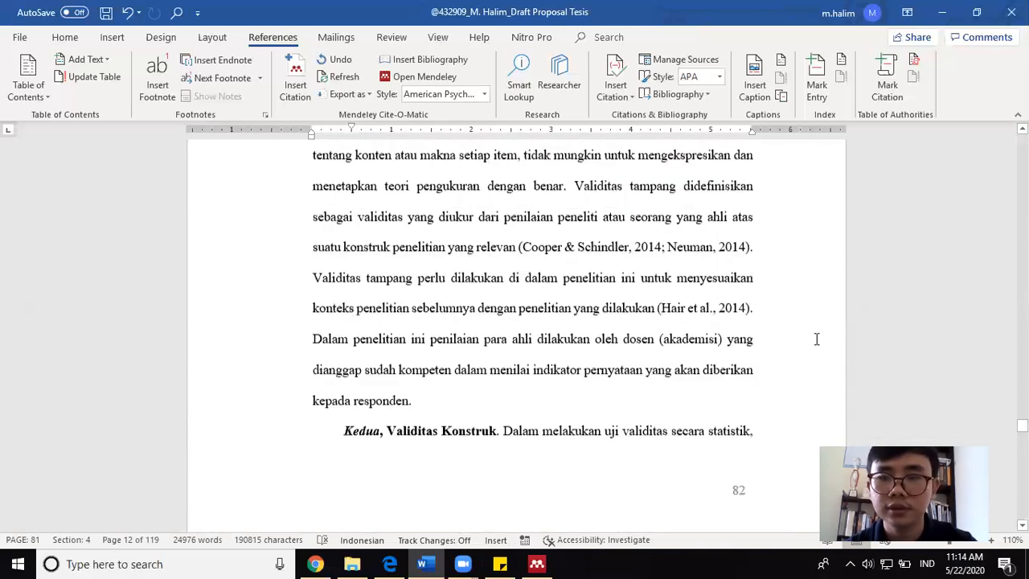
left_click_drag(1022, 425, 1021, 447)
scroll(646, 331, "up", 20)
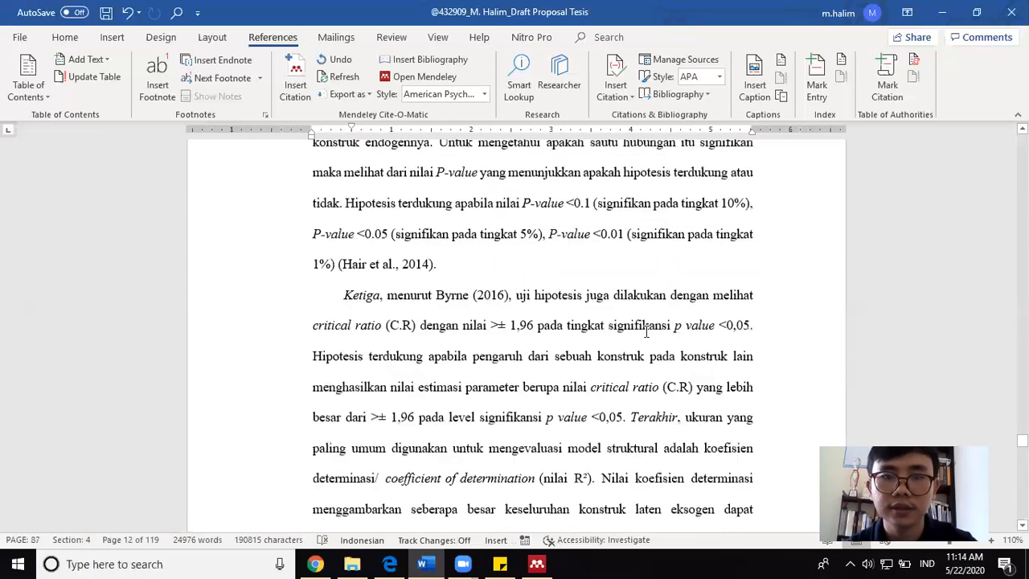
scroll(532, 322, "up", 5)
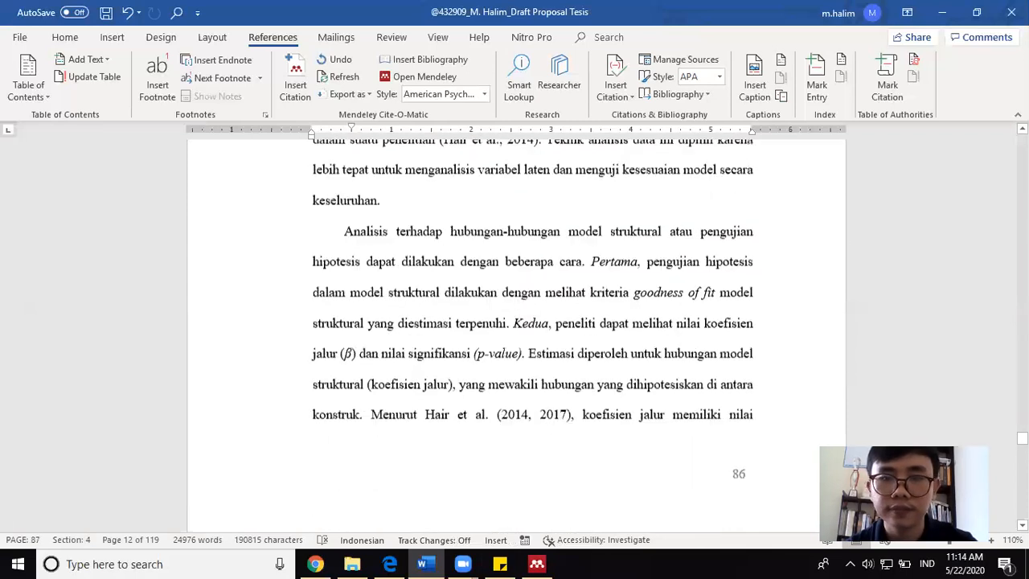
left_click_drag(1022, 438, 1021, 444)
scroll(336, 302, "down", 5)
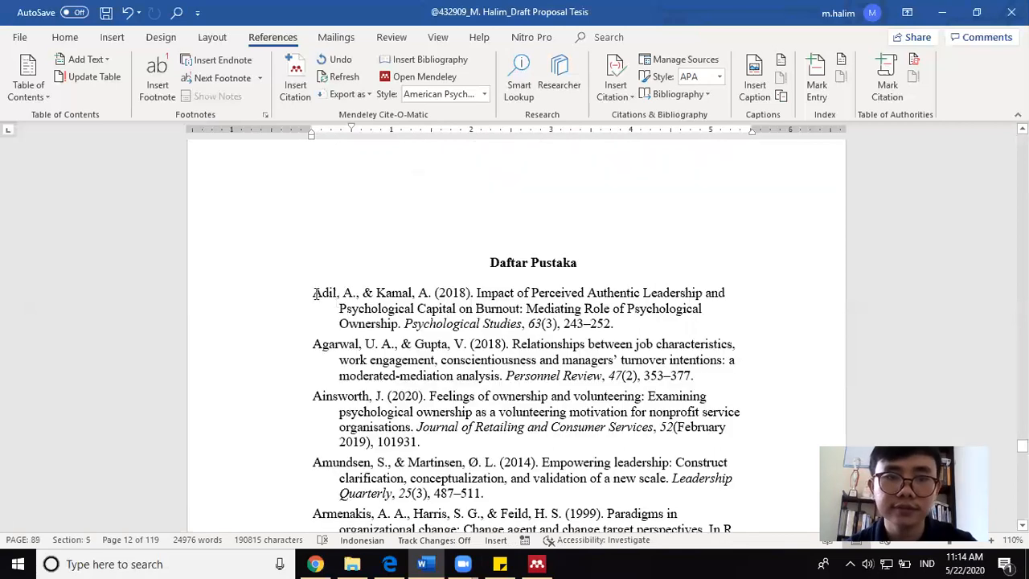
key("ctrl+shift+End")
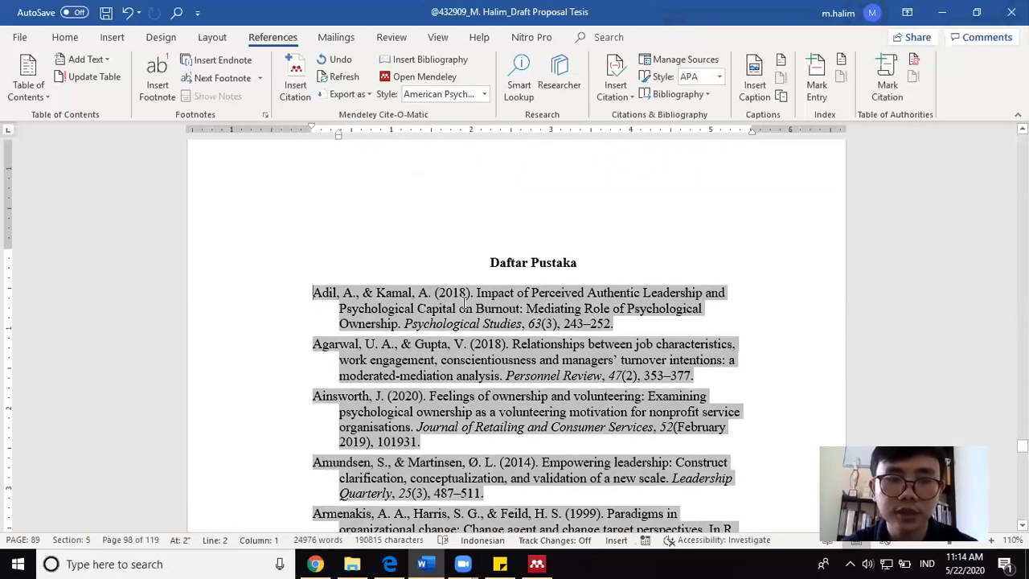
key("ctrl+z")
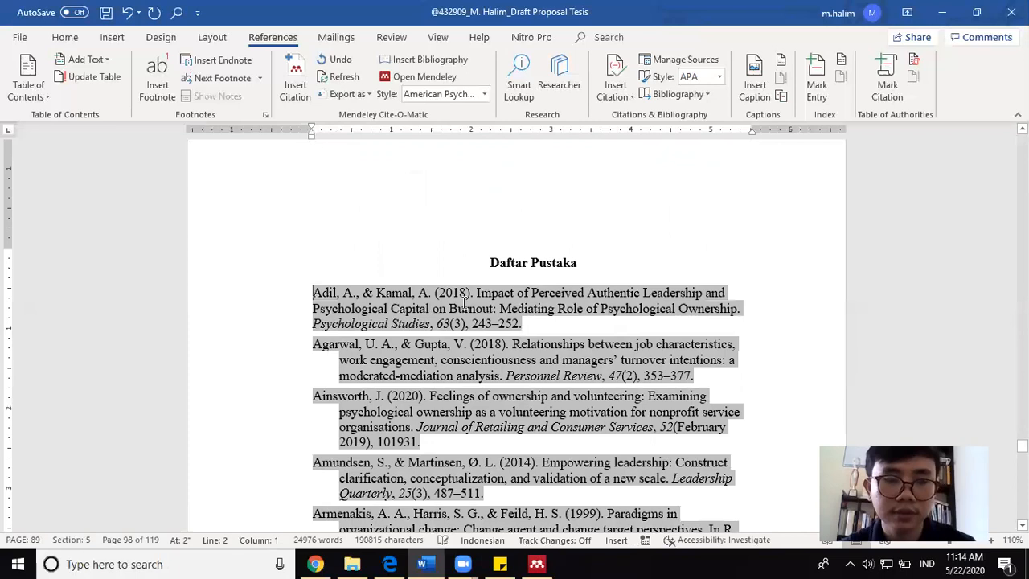
key("ctrl+y")
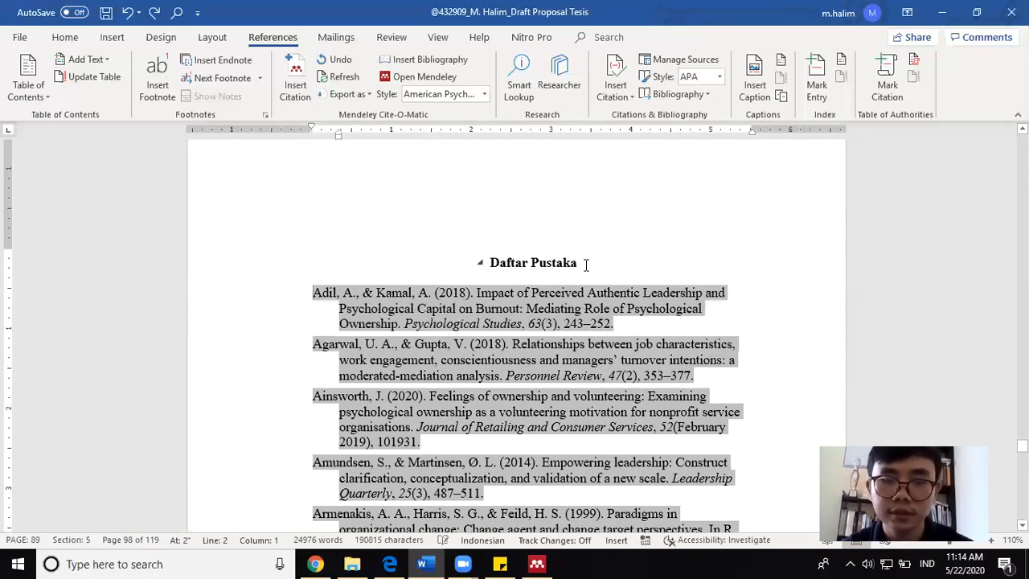
Move the existing reference list to a new page and insert a Mendeley bibliography directly beneath the Daftar Pustaka heading.
left_click(558, 281)
key("ctrl+Return")
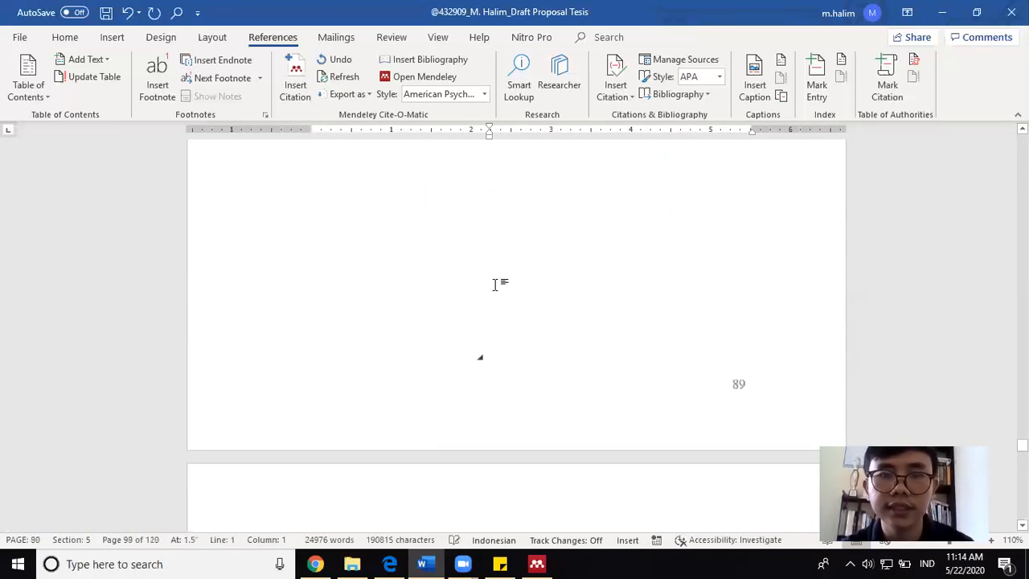
scroll(404, 348, "up", 8)
left_click(451, 353)
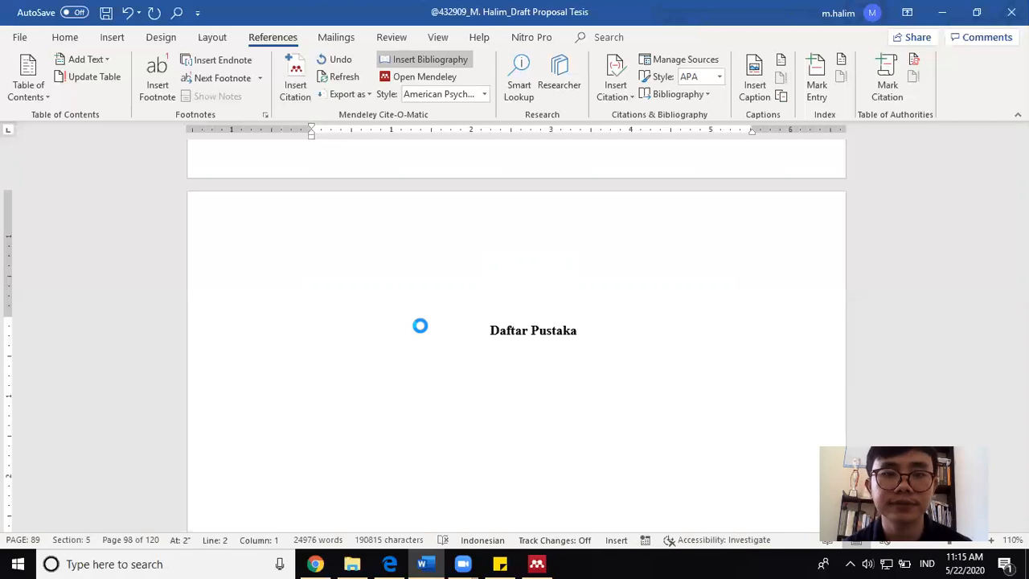
scroll(429, 344, "down", 4)
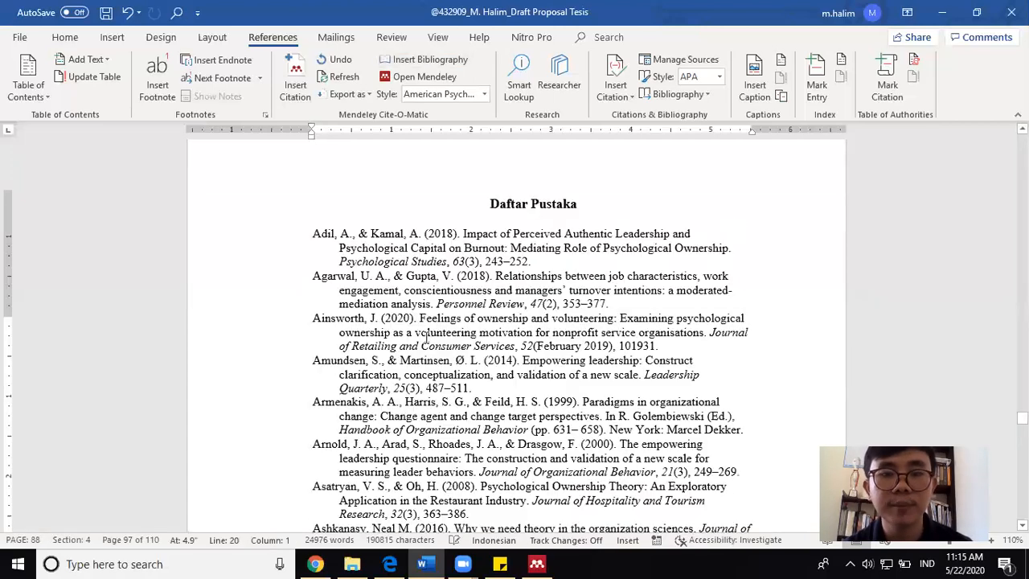
Justify the entries of the newly inserted bibliography under Daftar Pustaka.
key("ctrl+a")
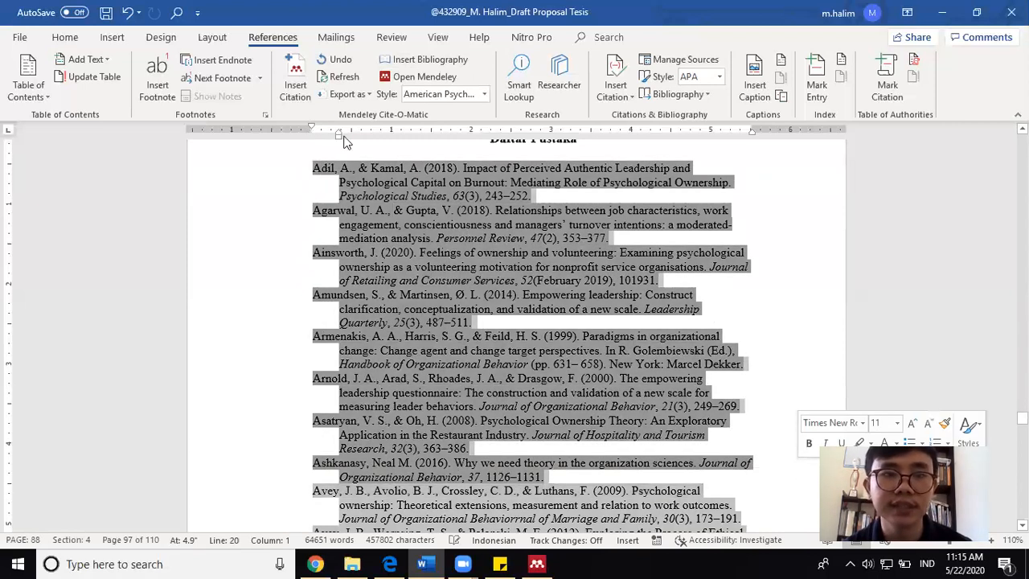
left_click(65, 38)
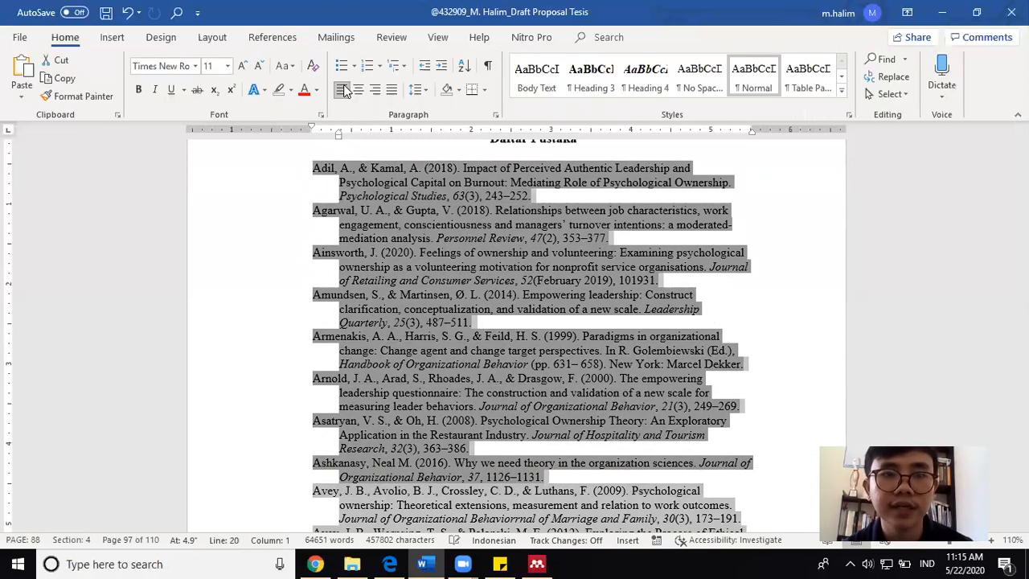
left_click(391, 89)
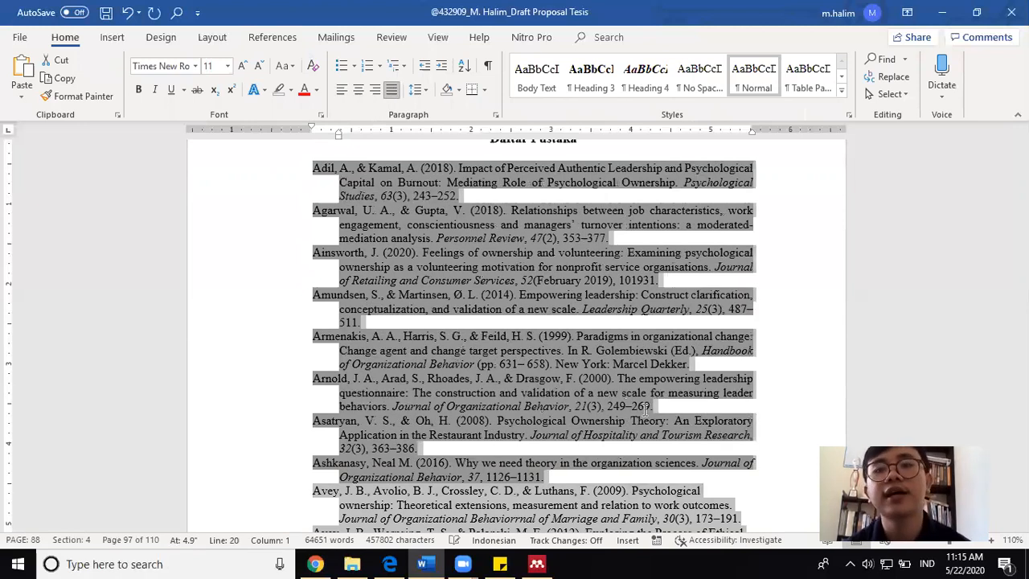
left_click(645, 408)
Go back through the thesis body to examine section 1.5 Manfaat Penelitian and the numbered research objectives before it.
scroll(645, 408, "up", 5)
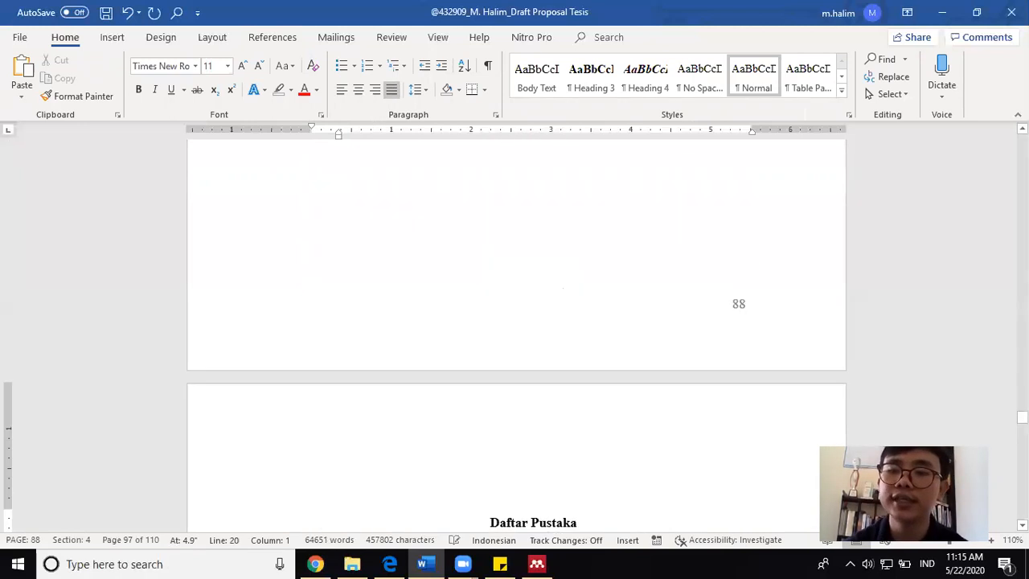
left_click_drag(1021, 417, 1021, 157)
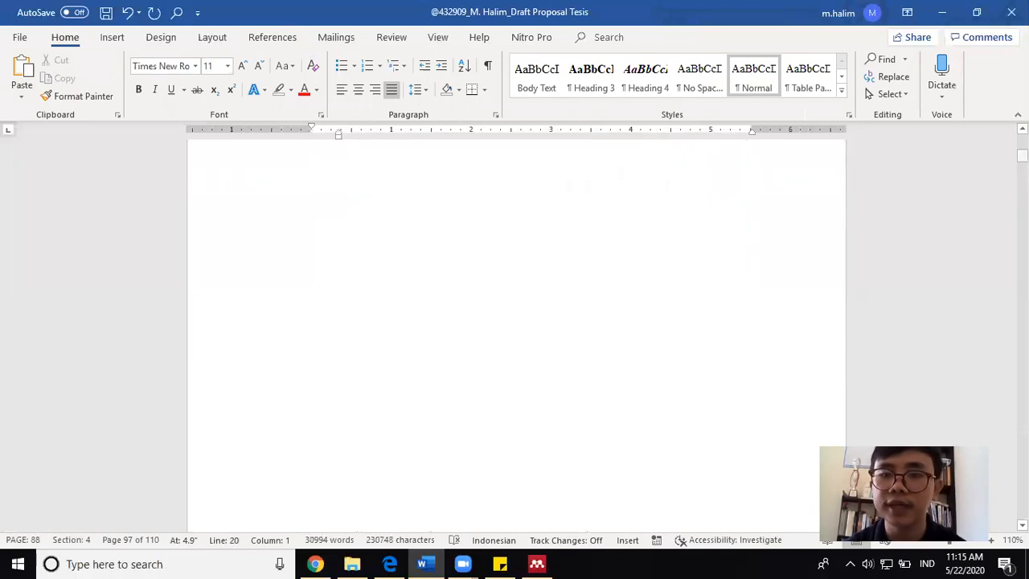
left_click_drag(1021, 157, 1022, 220)
scroll(677, 332, "up", 3)
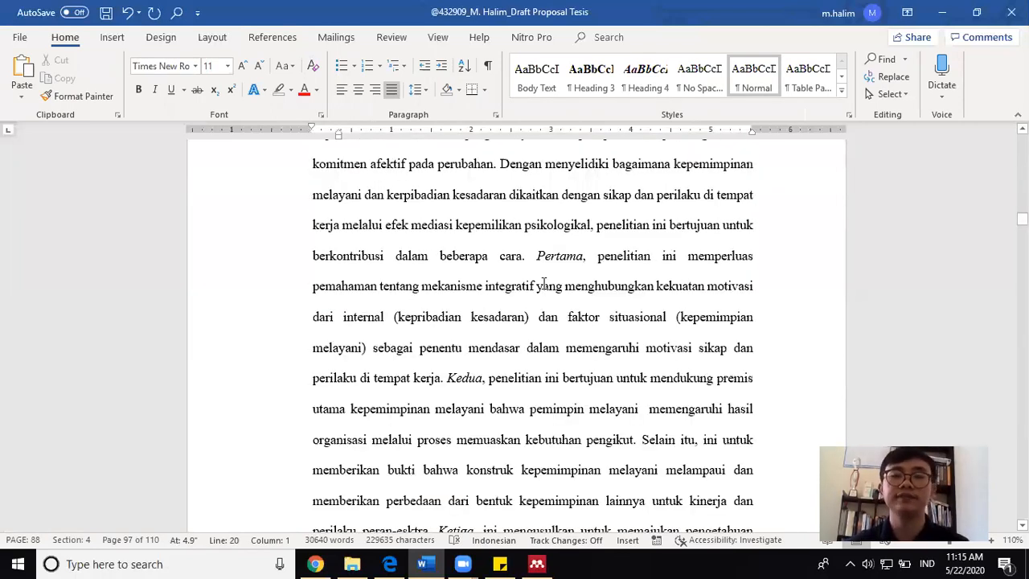
scroll(544, 283, "up", 3)
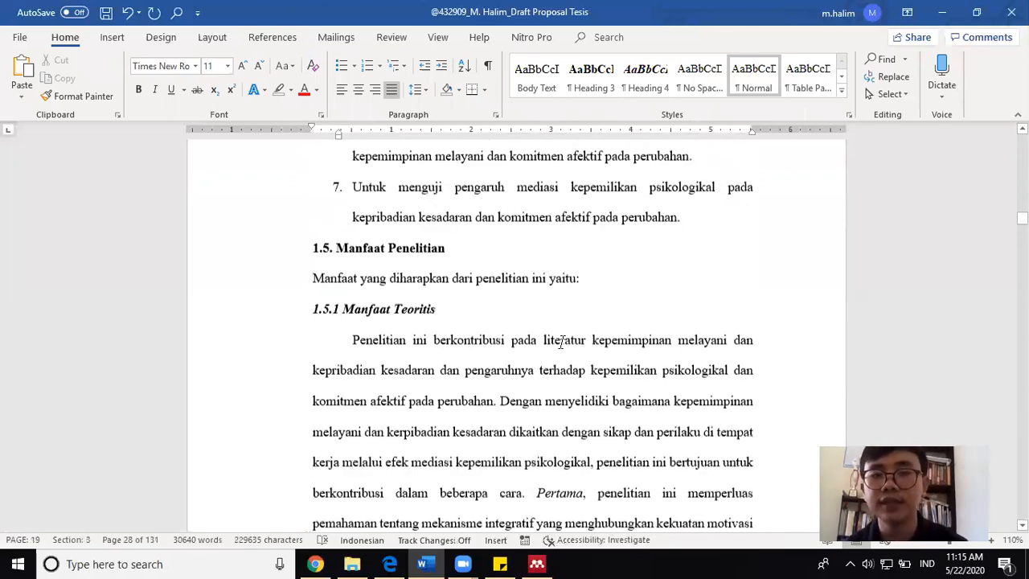
scroll(561, 343, "up", 1)
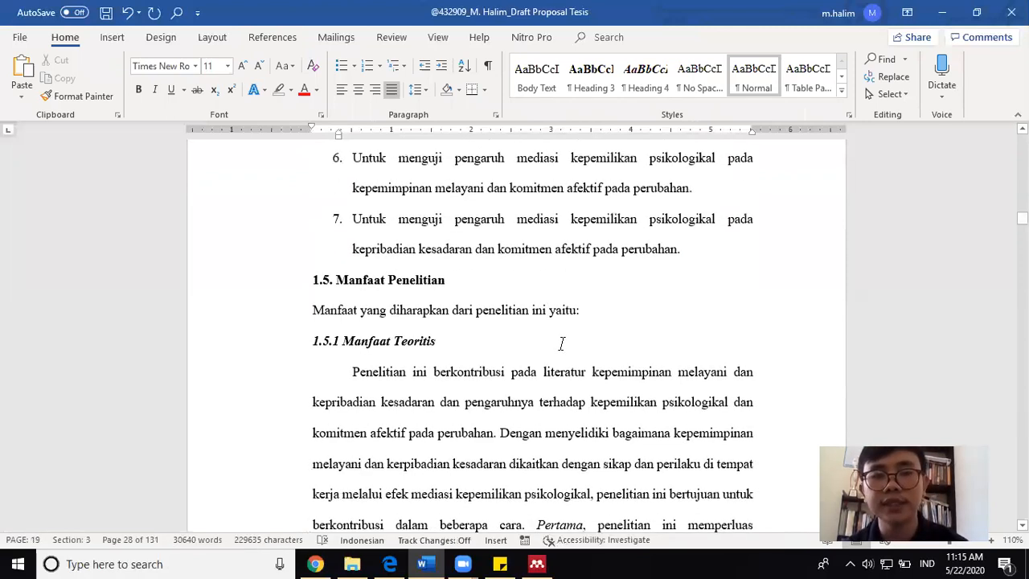
scroll(561, 343, "up", 3)
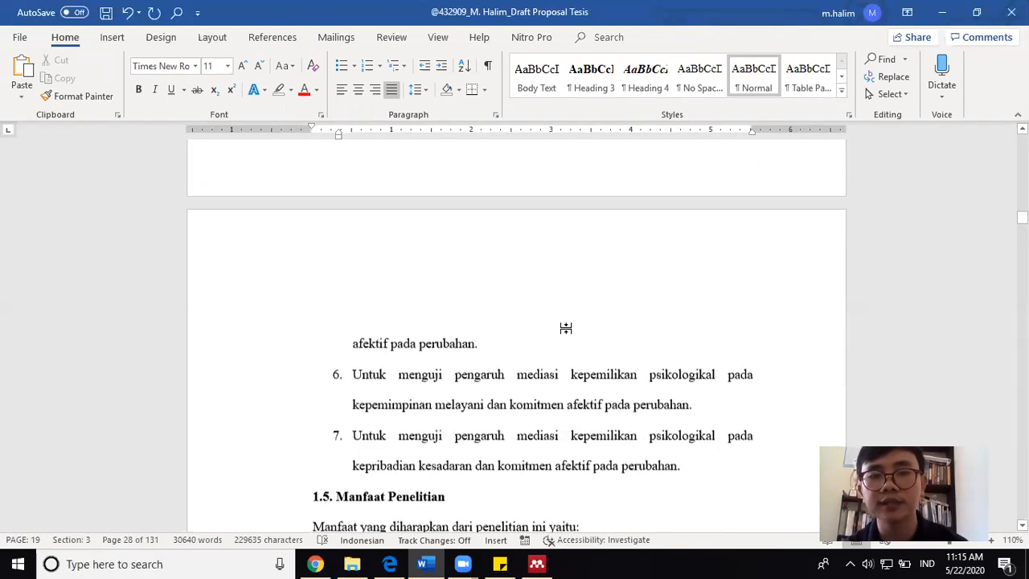
scroll(579, 343, "up", 3)
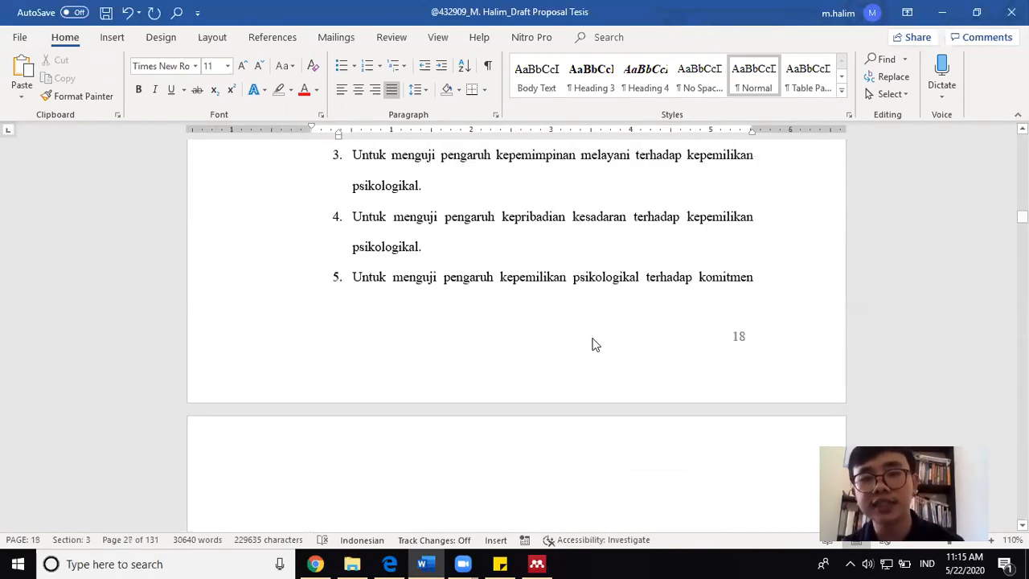